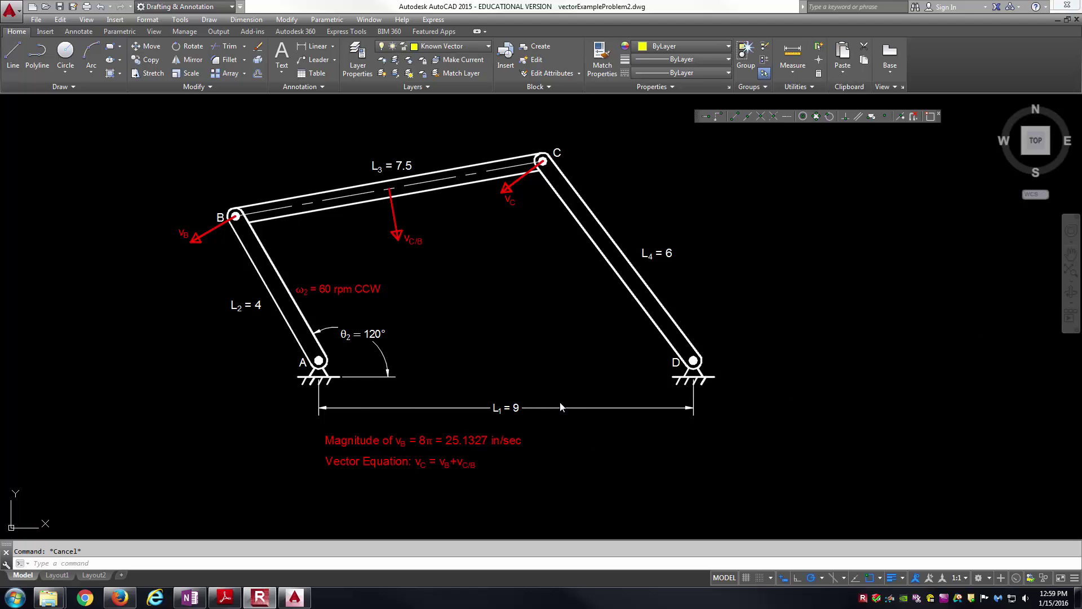
# Step: Switch to OneNote and review the analytical version of Vector Example Problem 2
pyautogui.click(190, 597)
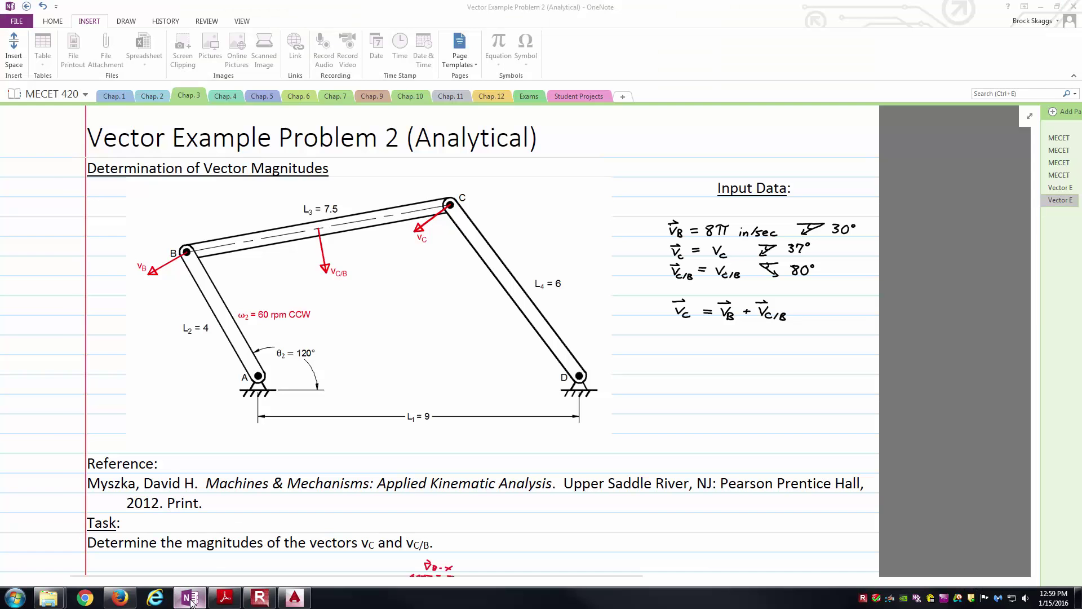
pyautogui.click(224, 600)
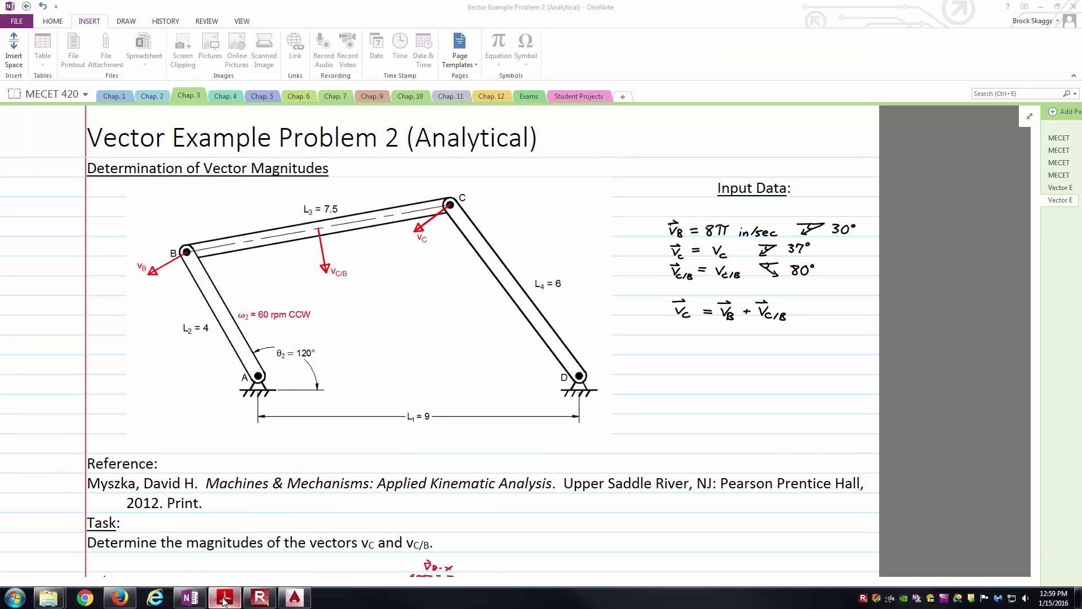
pyautogui.click(193, 601)
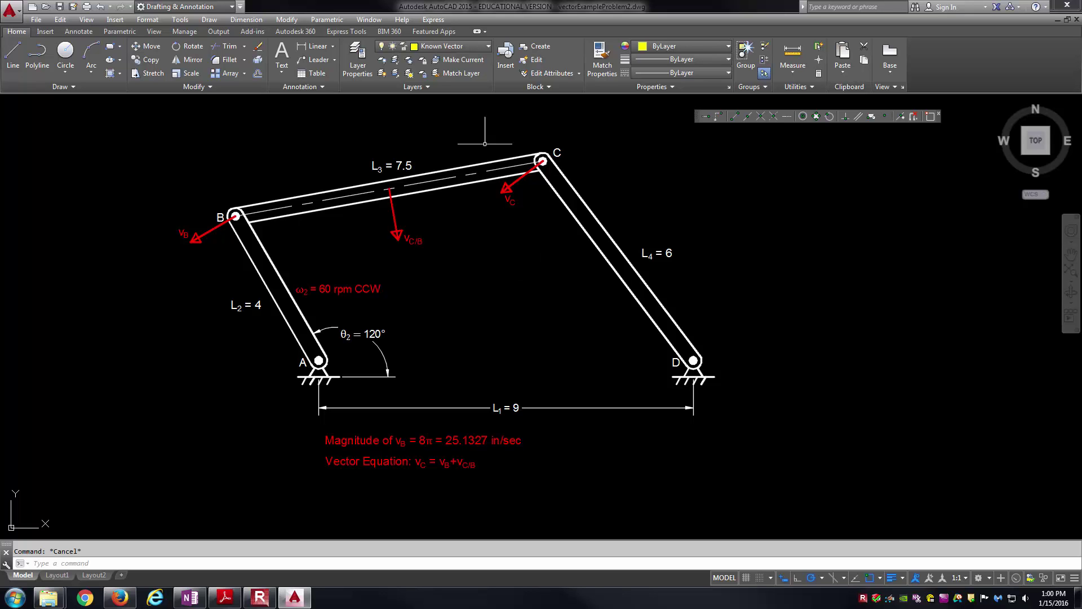
pyautogui.click(463, 48)
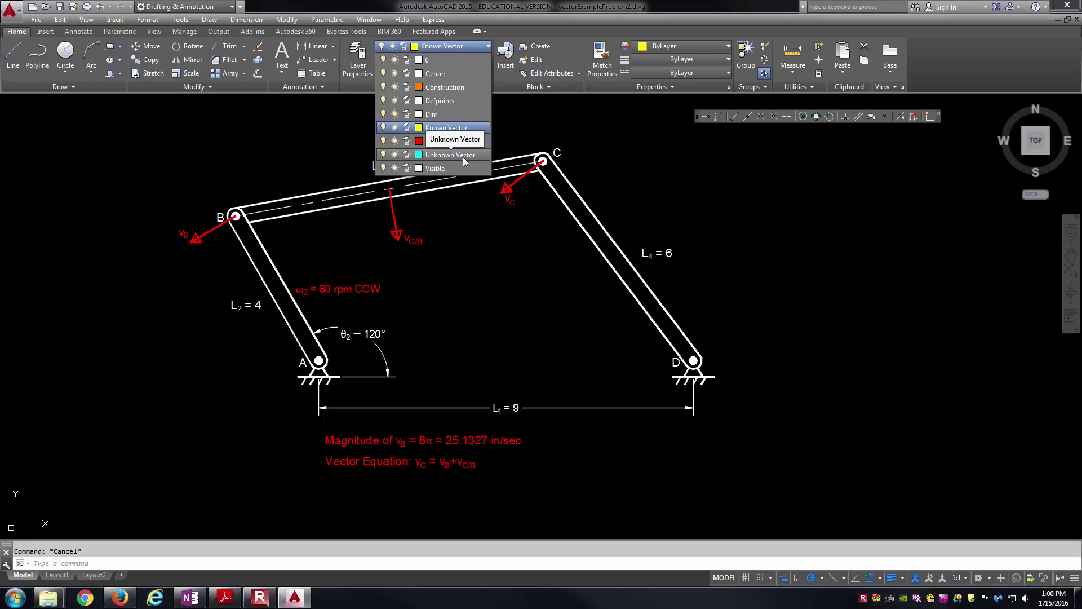
pyautogui.click(675, 184)
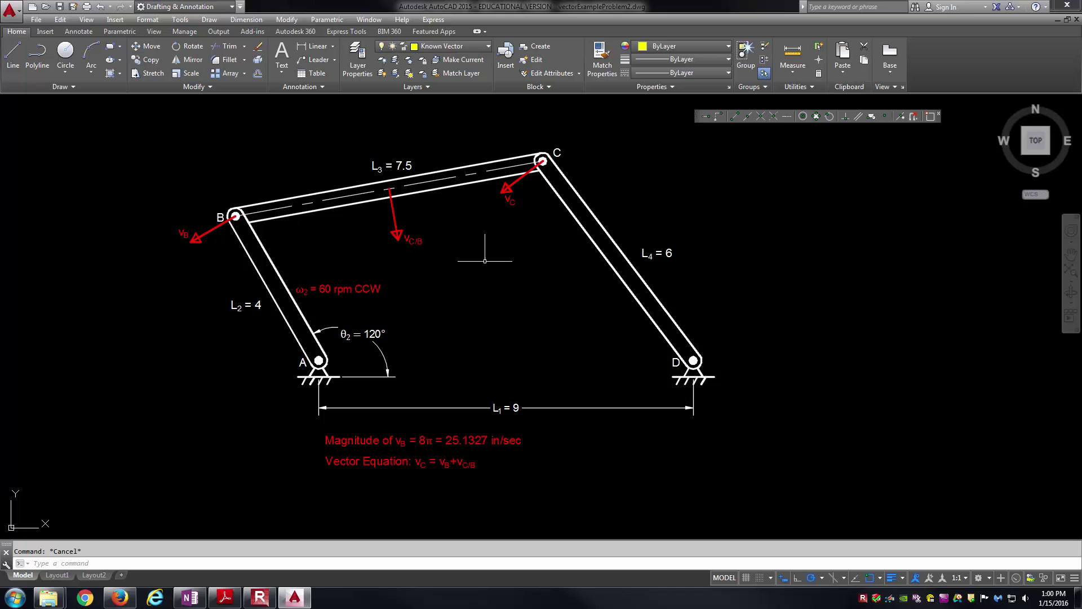
pyautogui.click(185, 229)
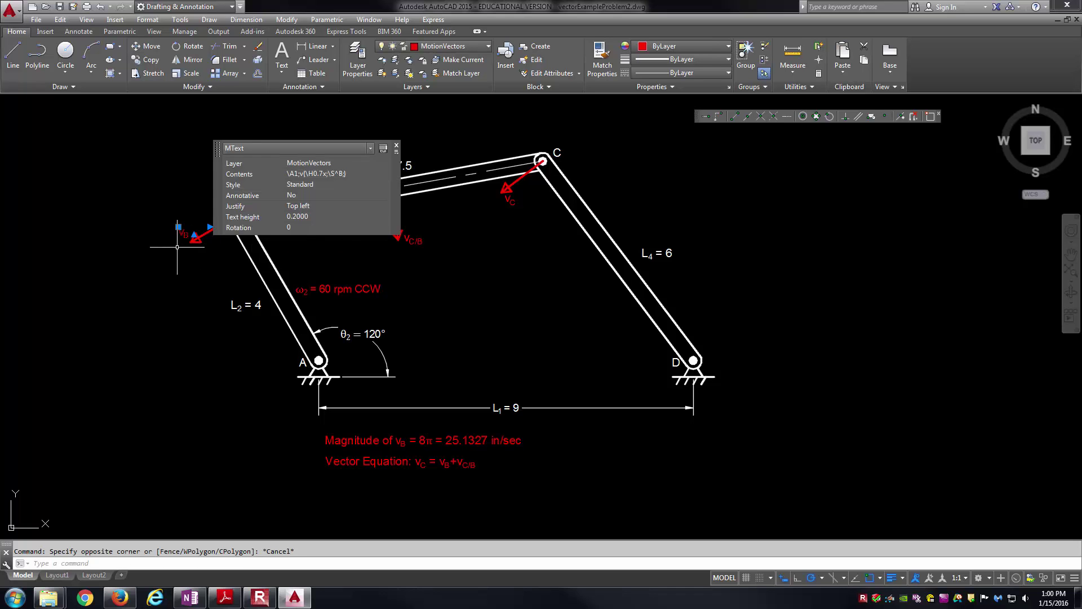
pyautogui.press('Escape')
pyautogui.click(488, 211)
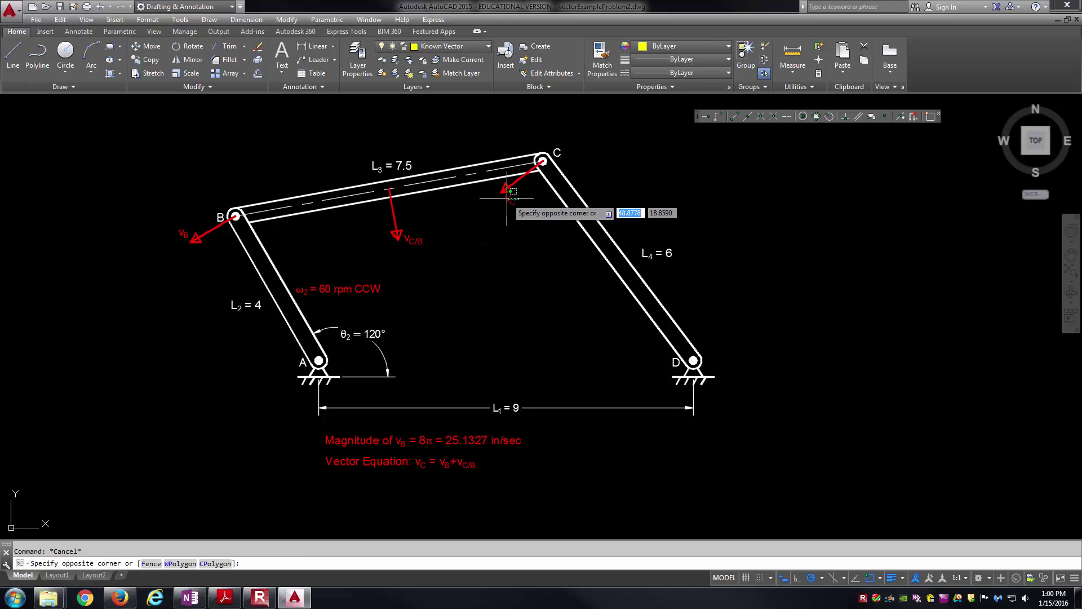
pyautogui.press('Escape')
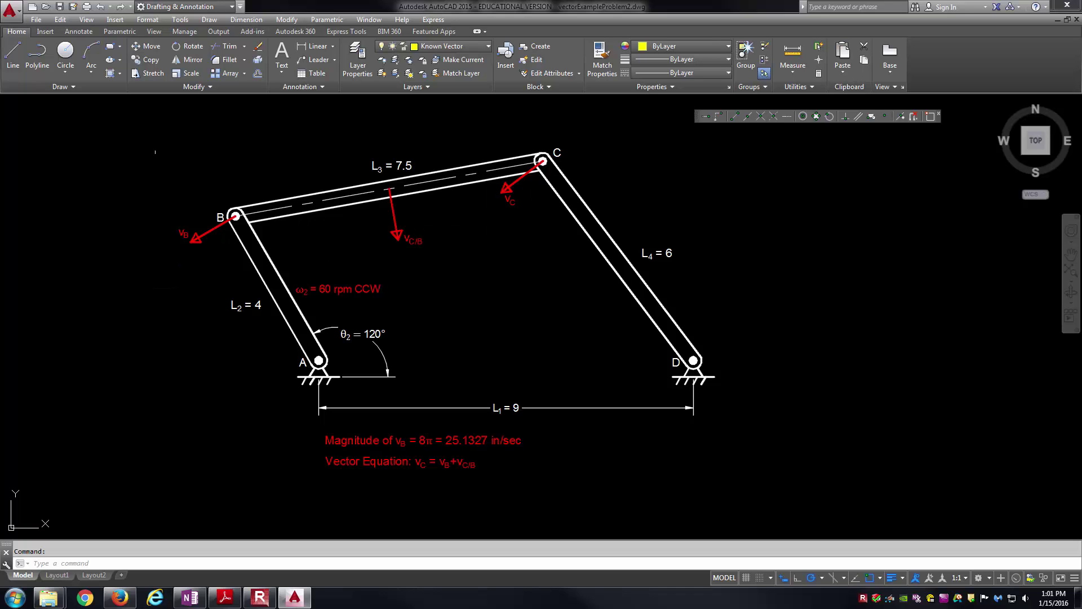
# Step: Draw a construction line along the vC/B vector, starting from its tail on link BC
pyautogui.click(73, 87)
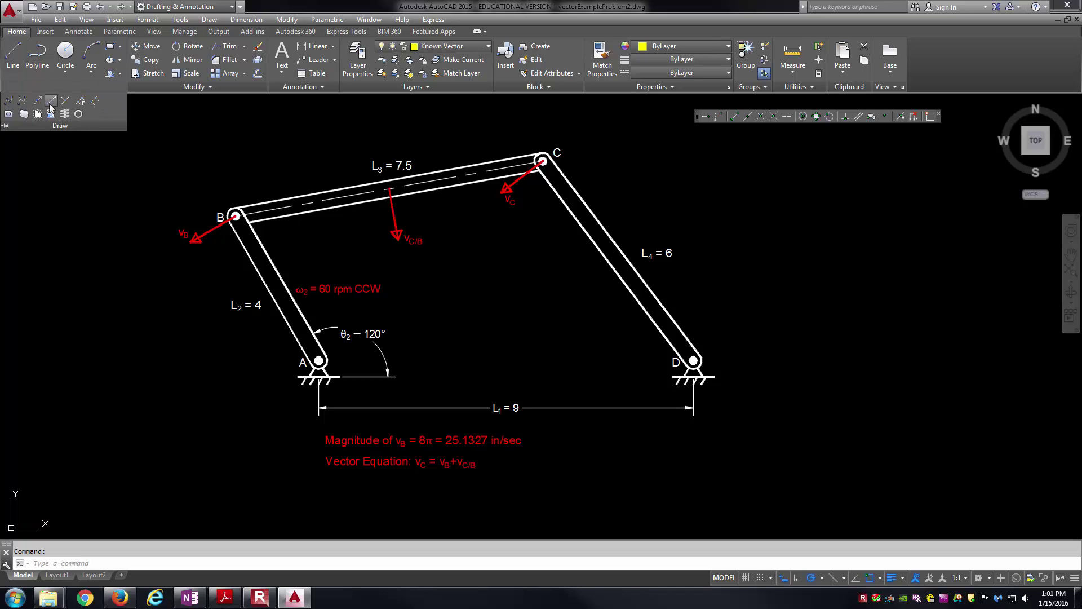
pyautogui.click(94, 100)
pyautogui.click(389, 189)
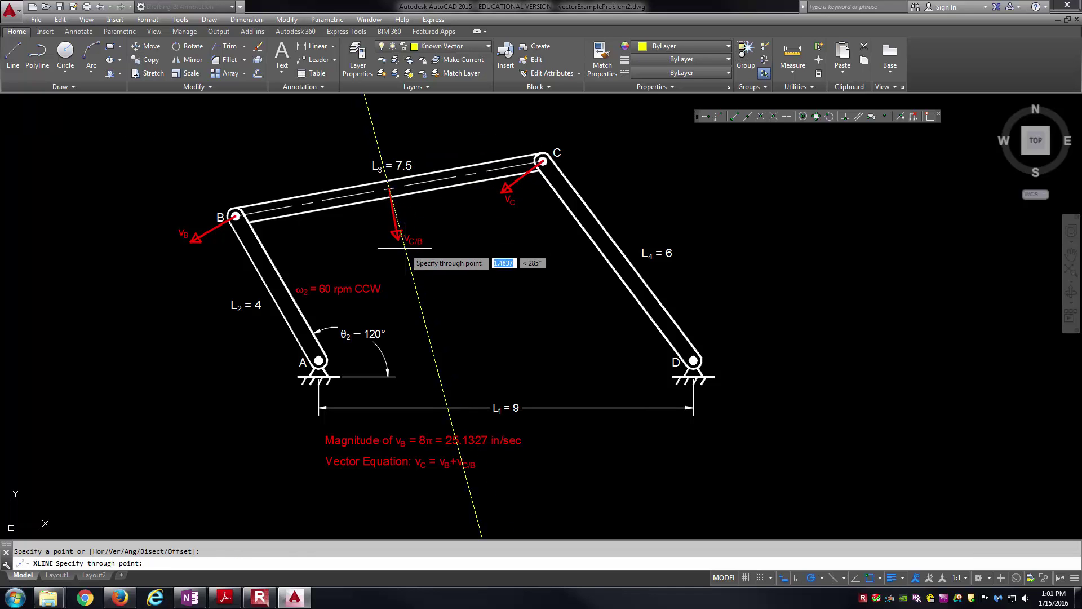
pyautogui.click(400, 255)
pyautogui.press('Return')
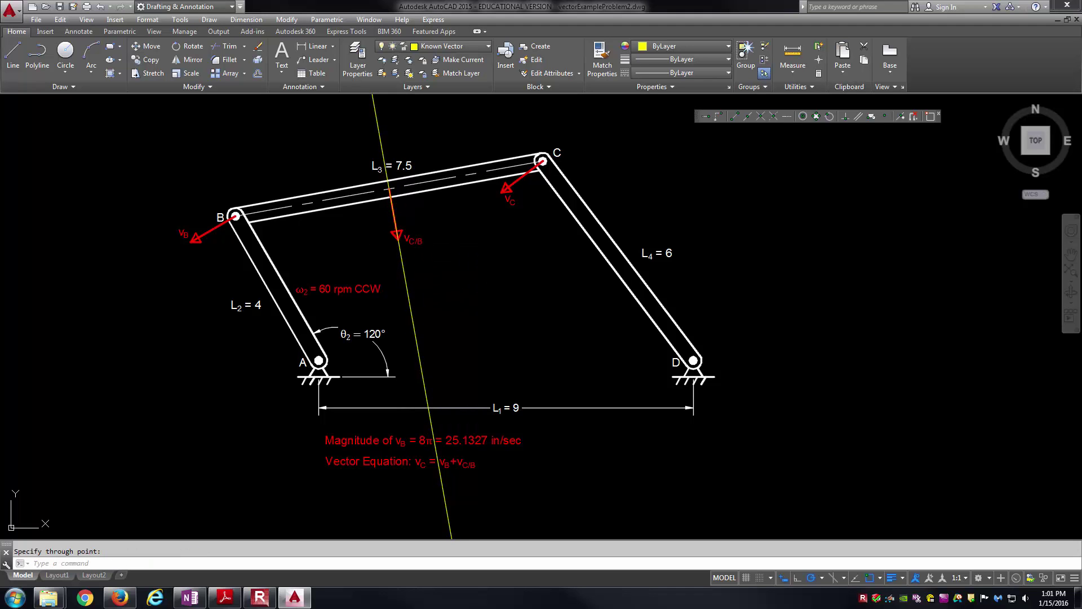
# Step: Erase the construction line running along the vC/B vector
pyautogui.click(431, 306)
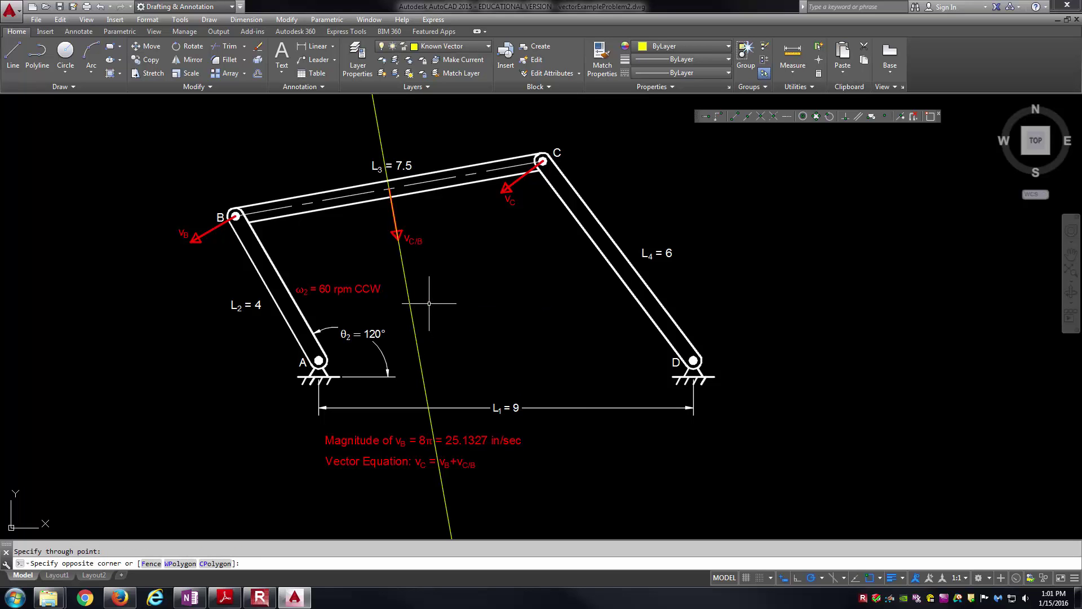
pyautogui.click(429, 303)
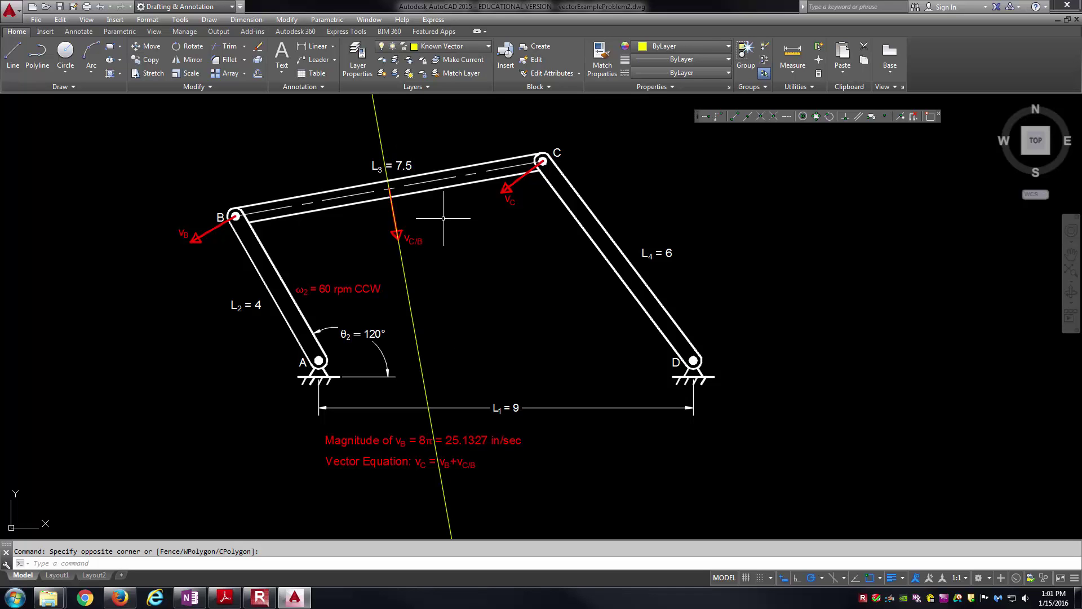
pyautogui.click(423, 321)
pyautogui.click(421, 318)
pyautogui.press('Delete')
pyautogui.press('Return')
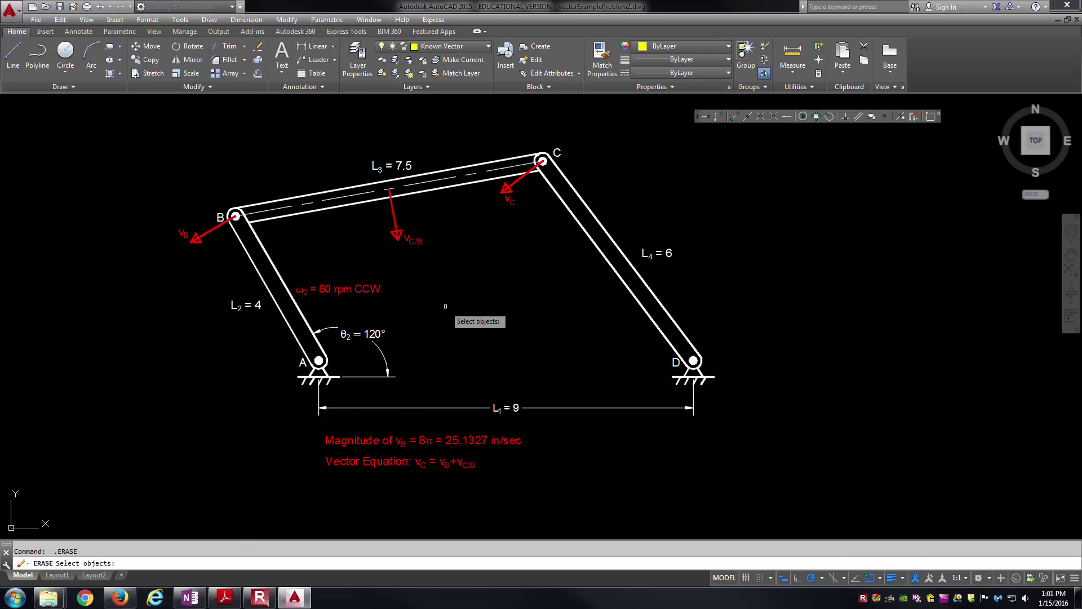
pyautogui.press('Escape')
# Step: Try to draw a construction line along the vC vector at joint C
pyautogui.click(80, 87)
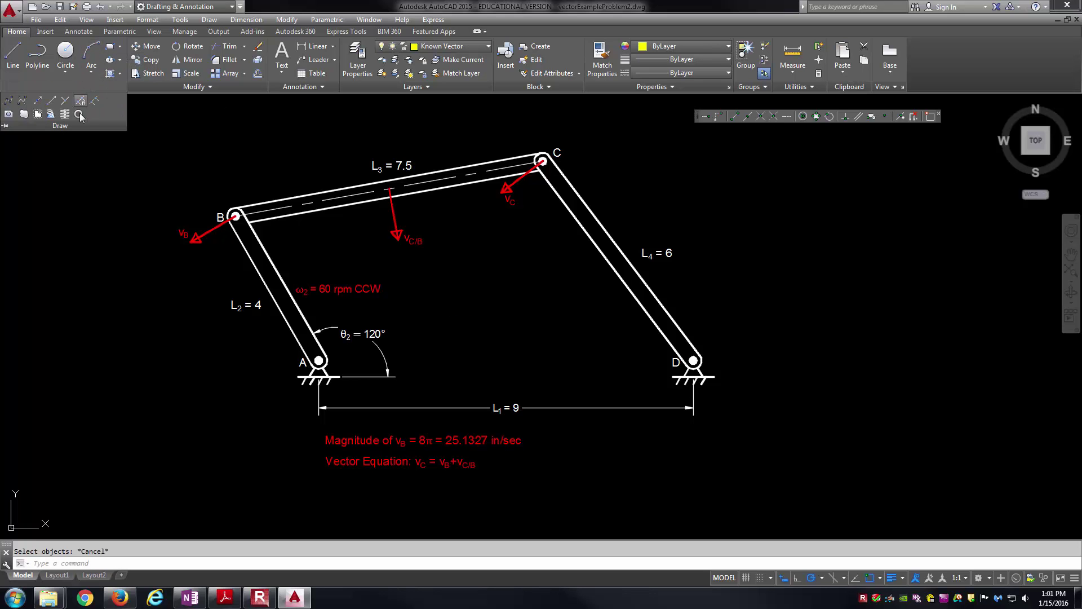
pyautogui.click(38, 100)
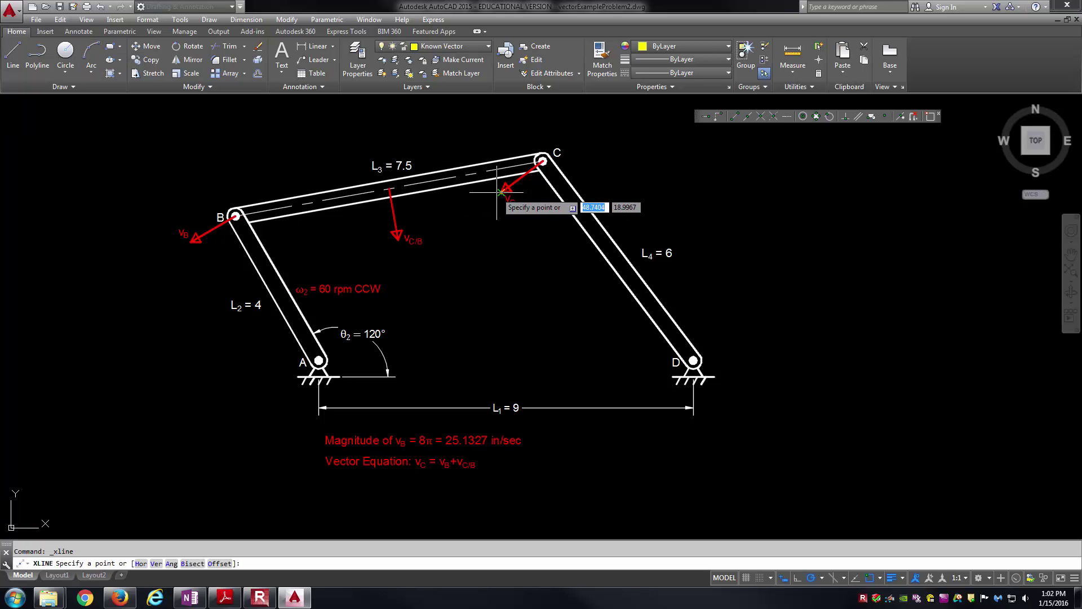
pyautogui.click(542, 161)
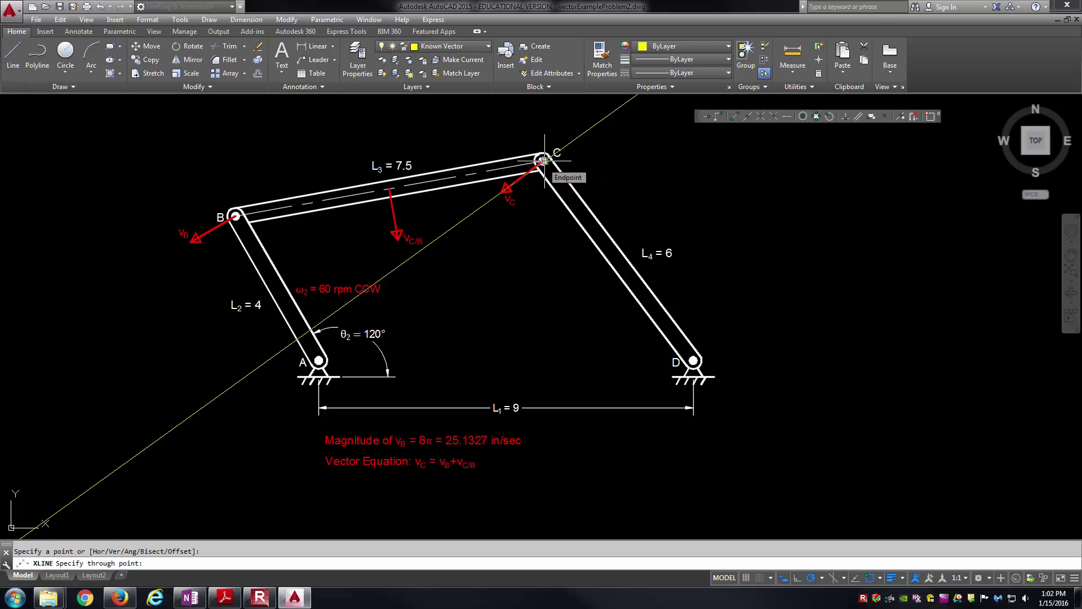
pyautogui.click(548, 165)
pyautogui.press('Escape')
pyautogui.scroll(5, 553, 146)
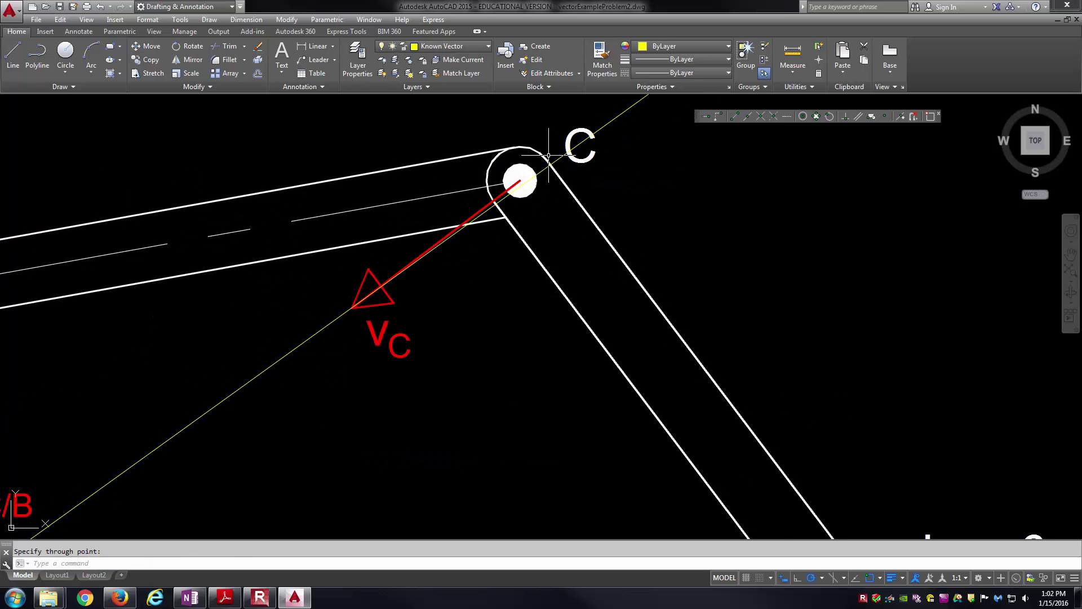
# Step: Erase the misaligned construction line at joint C, keeping the edge of link CD
pyautogui.click(557, 145)
pyautogui.click(545, 186)
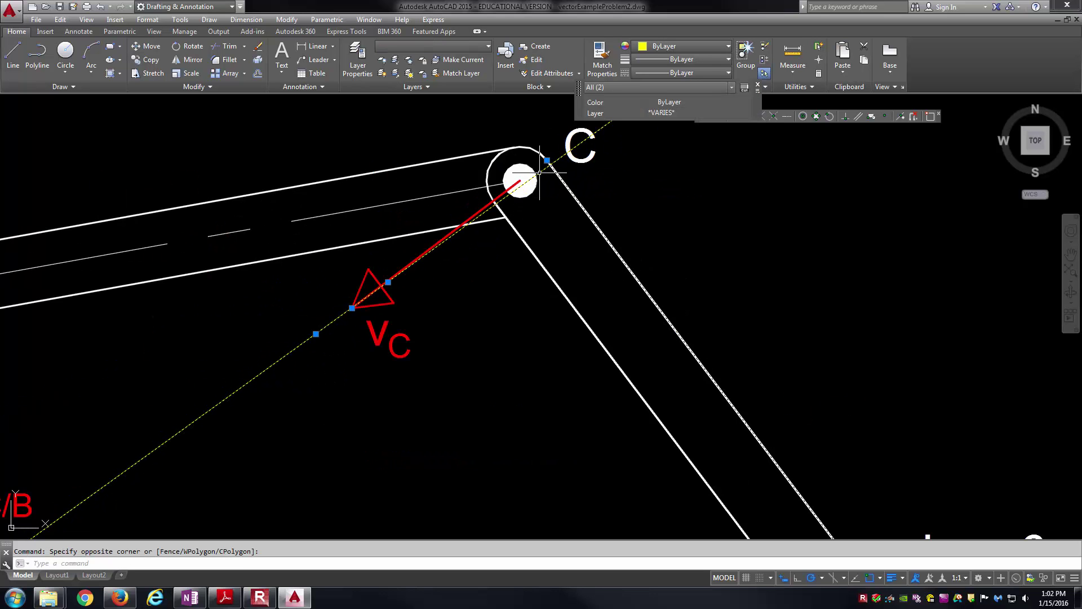
pyautogui.press('Escape')
pyautogui.click(546, 171)
pyautogui.press('Delete')
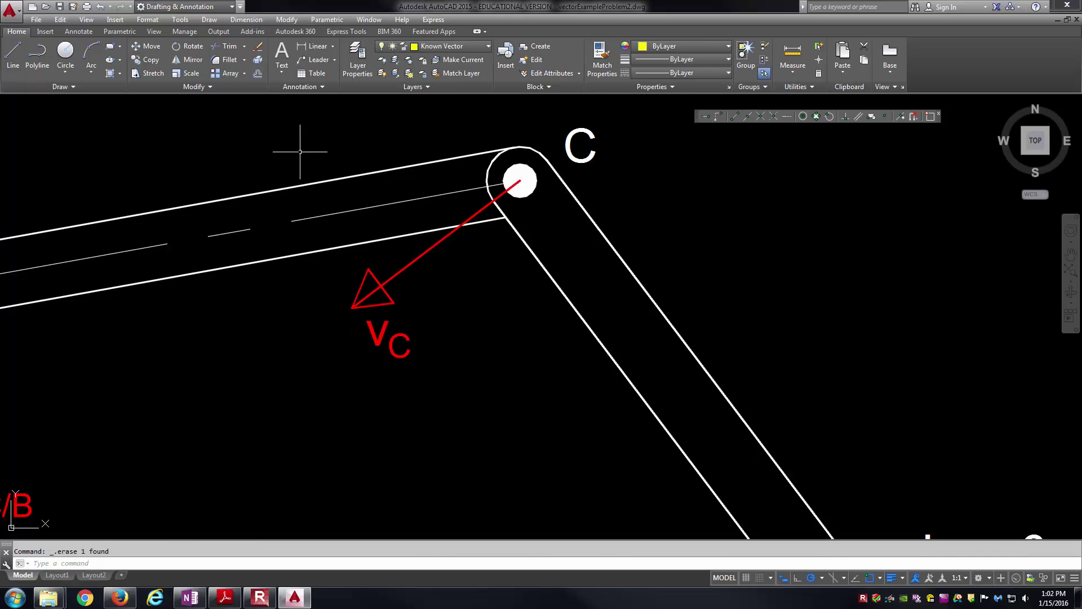
# Step: Draw a construction line through the tip of the vC arrow and the center of joint C
pyautogui.click(85, 88)
pyautogui.click(37, 100)
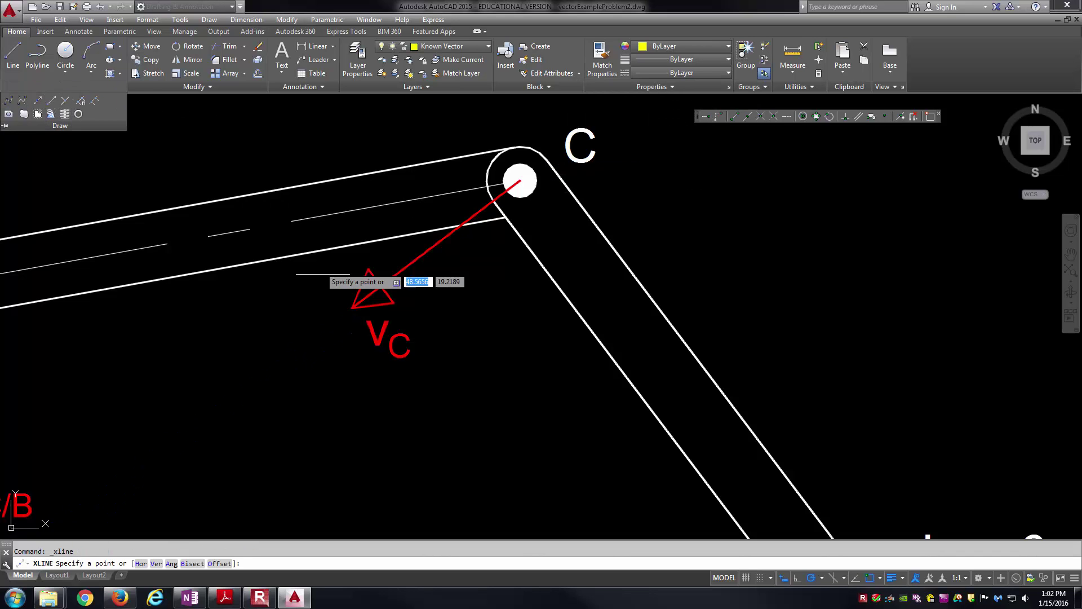
pyautogui.click(354, 306)
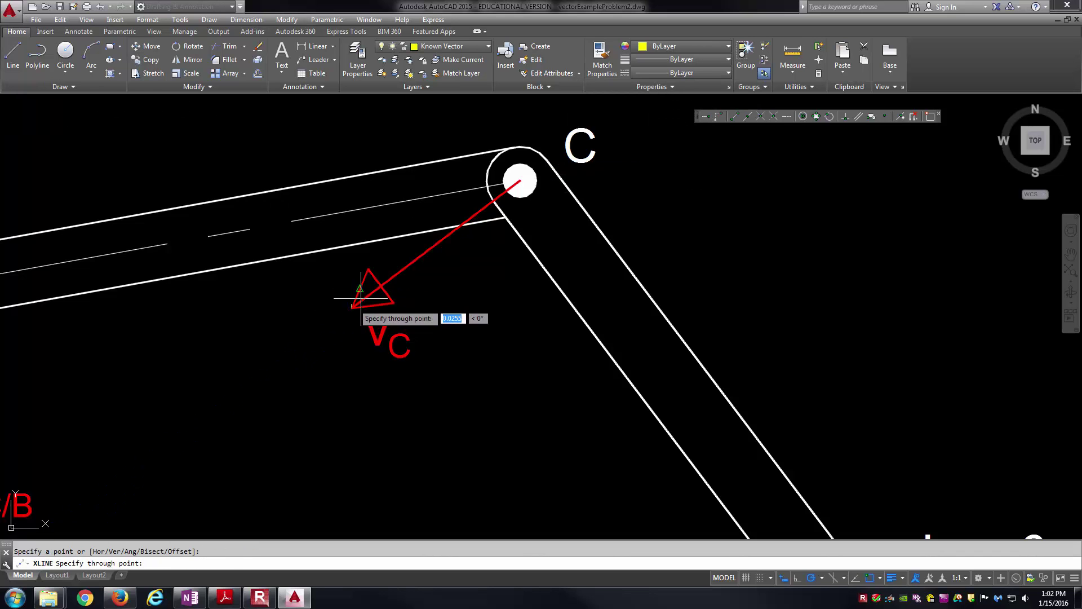
pyautogui.click(517, 179)
pyautogui.press('Return')
pyautogui.scroll(-7, 496, 311)
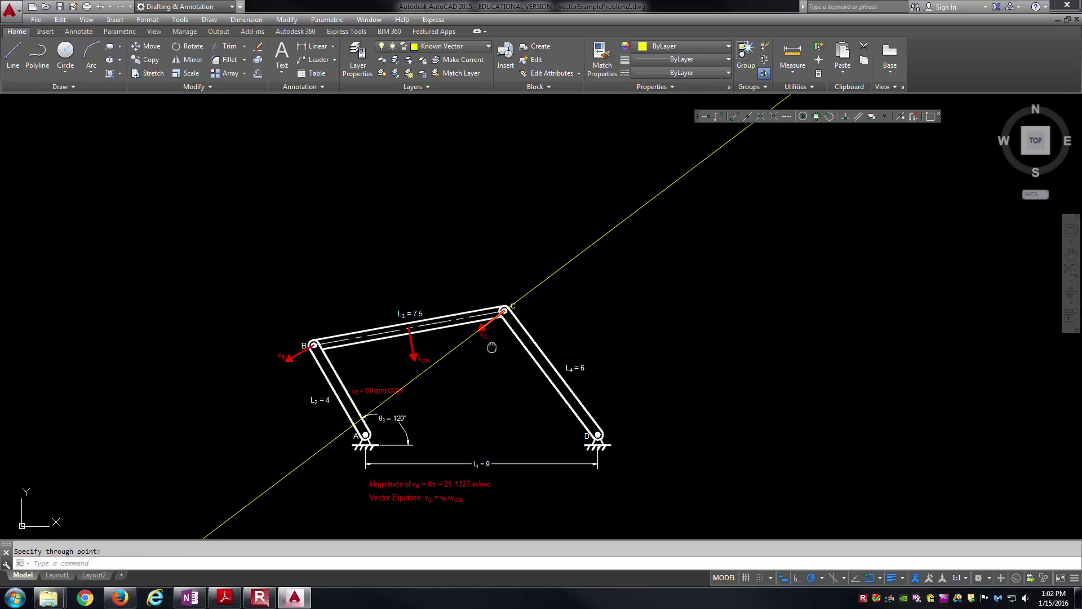
pyautogui.scroll(2, 491, 345)
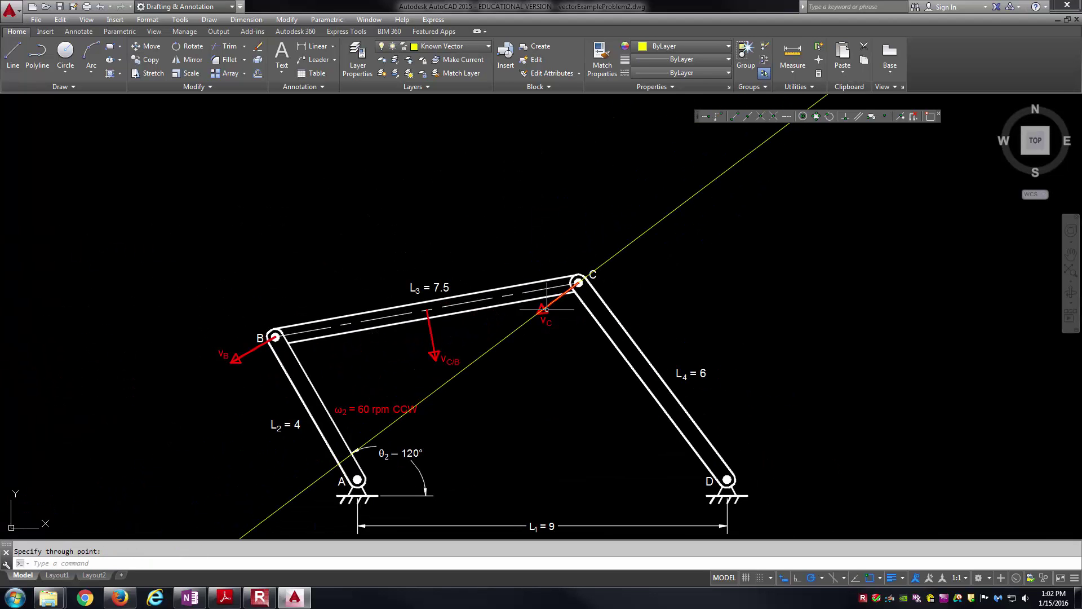
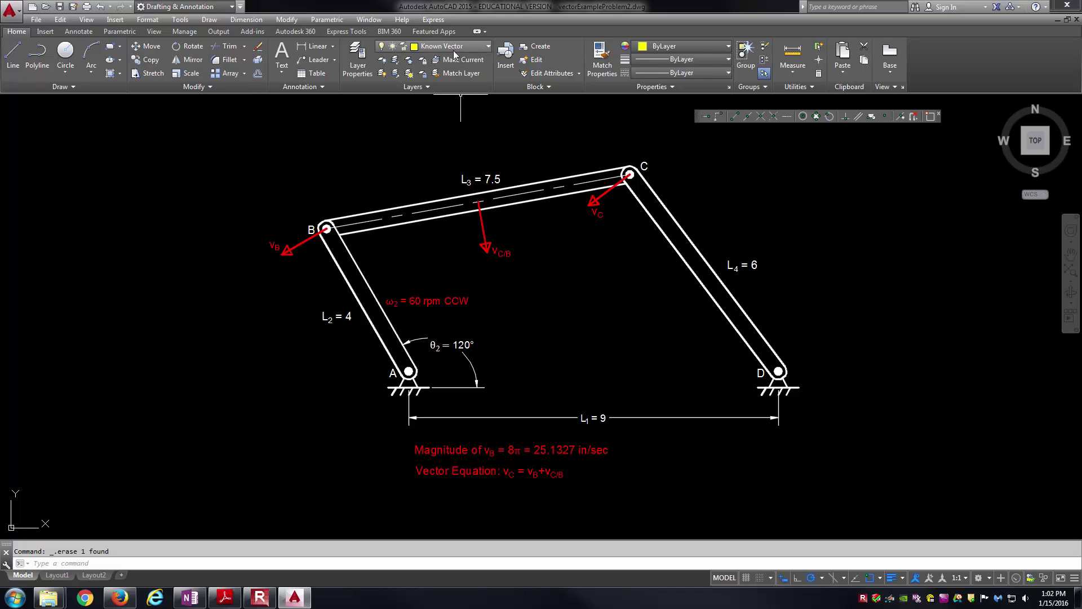
# Step: Draw a 25.1327-long line on the Known Vector layer, starting above the linkage and running parallel to vB toward the lower left
pyautogui.moveTo(355, 169); pyautogui.dragTo(411, 171, button='middle')
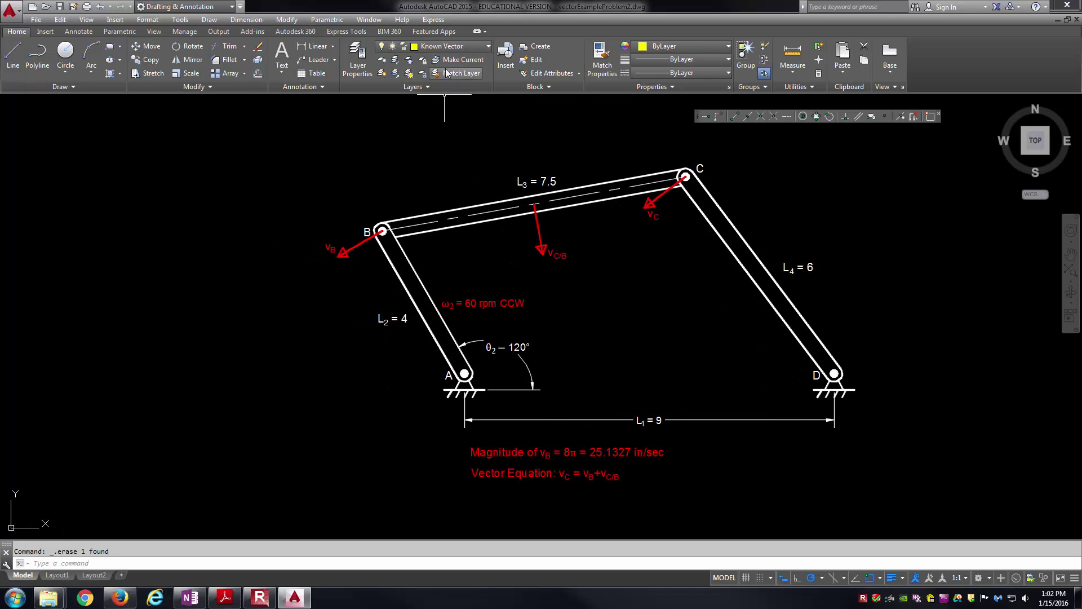
pyautogui.write('l')
pyautogui.press('Return')
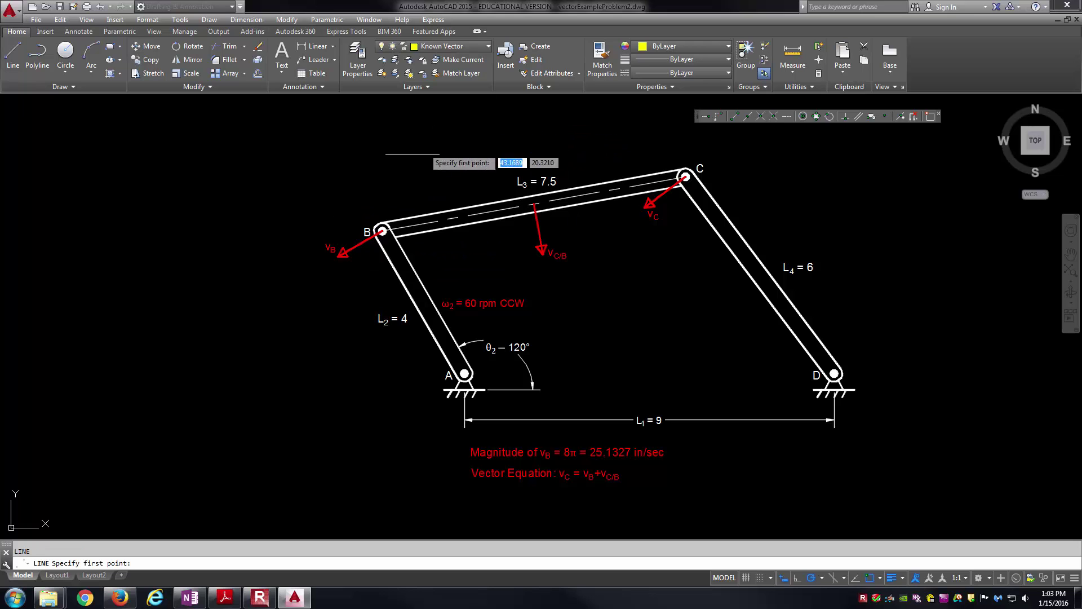
pyautogui.click(420, 152)
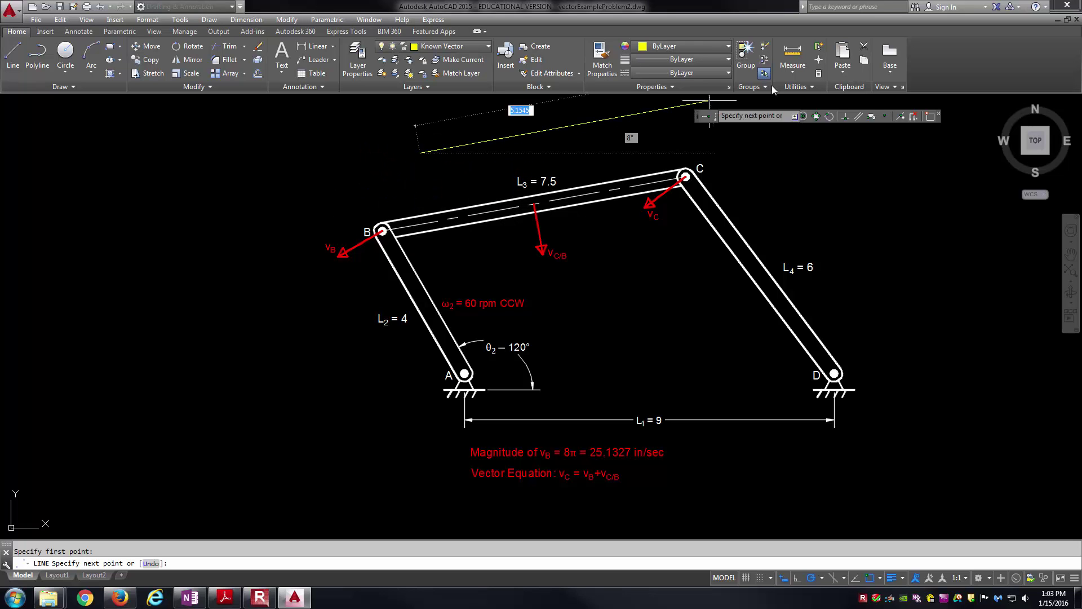
pyautogui.click(860, 117)
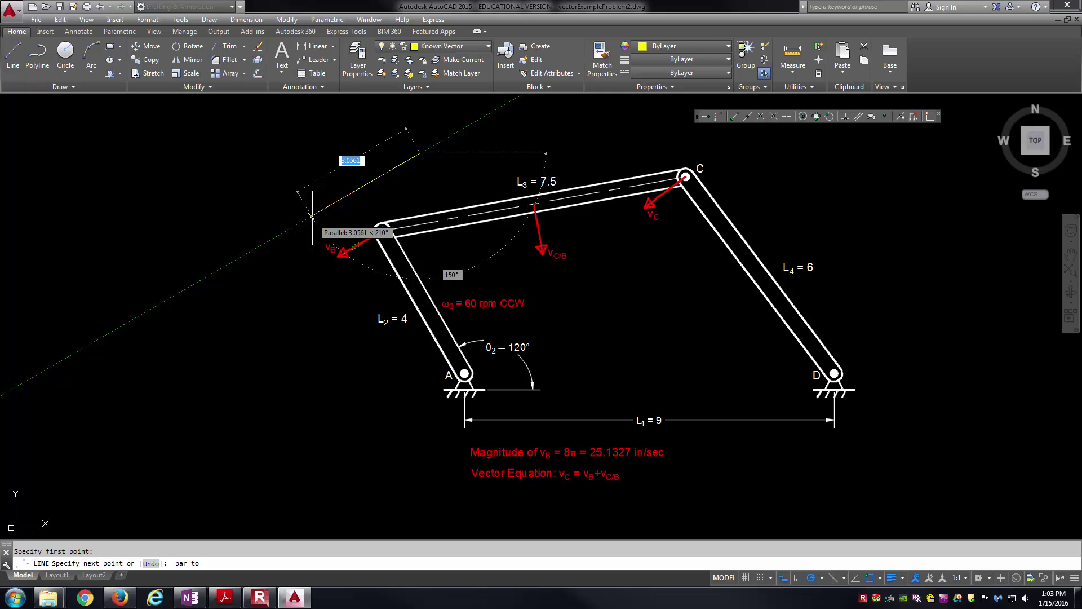
pyautogui.write('25')
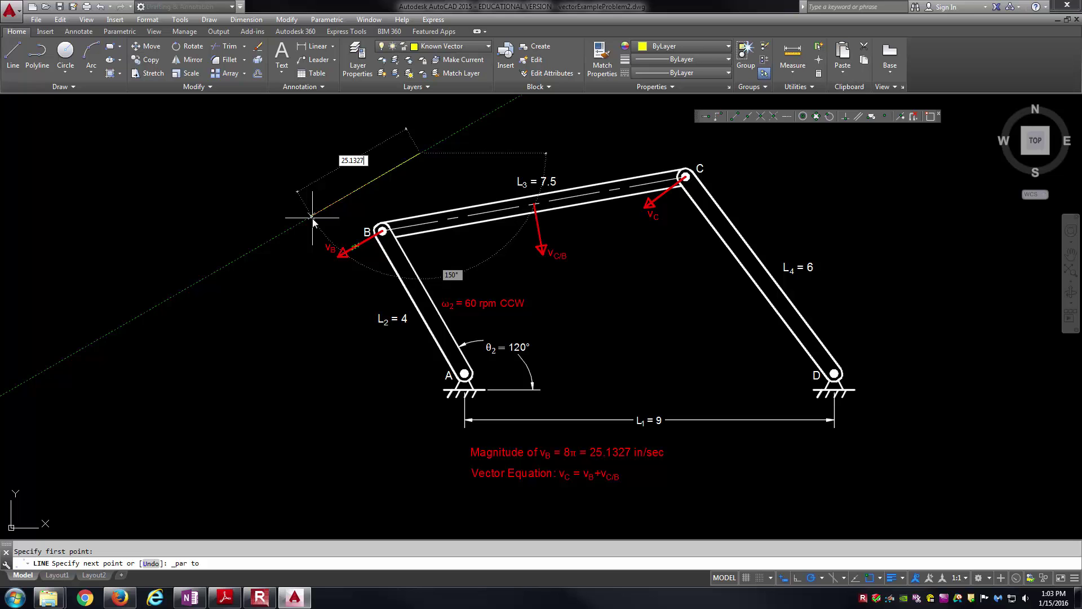
pyautogui.write('.1327')
pyautogui.press('Return')
pyautogui.press('Return')
# Step: Move the long known-vector line by its upper endpoint into the empty area below and to the right of the linkage
pyautogui.scroll(-6, 312, 208)
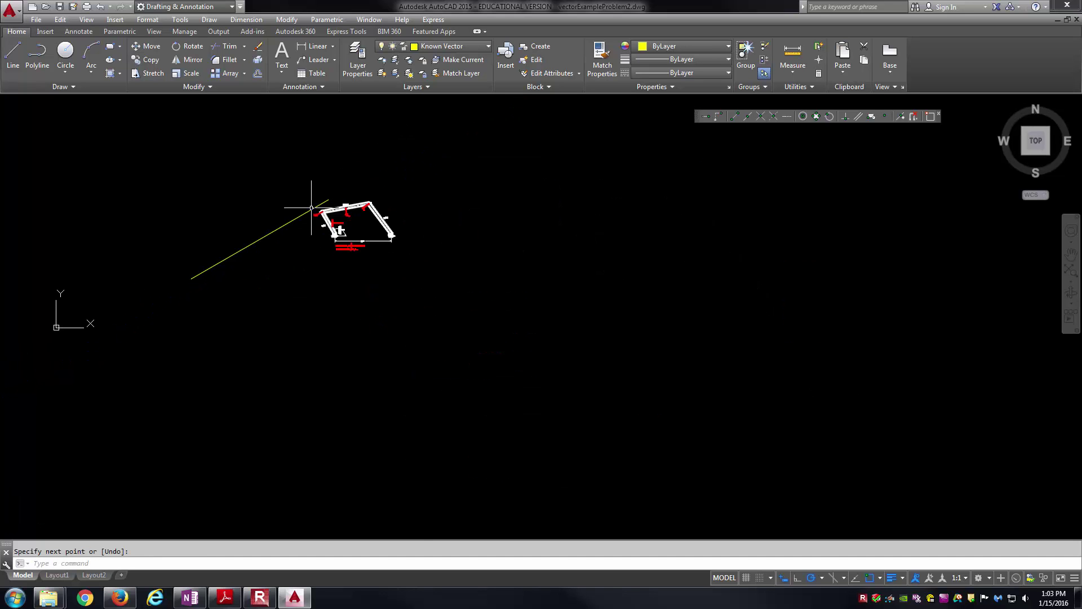
pyautogui.scroll(2, 285, 253)
pyautogui.write('m')
pyautogui.press('Return')
pyautogui.click(244, 222)
pyautogui.click(201, 248)
pyautogui.press('Return')
pyautogui.click(348, 167)
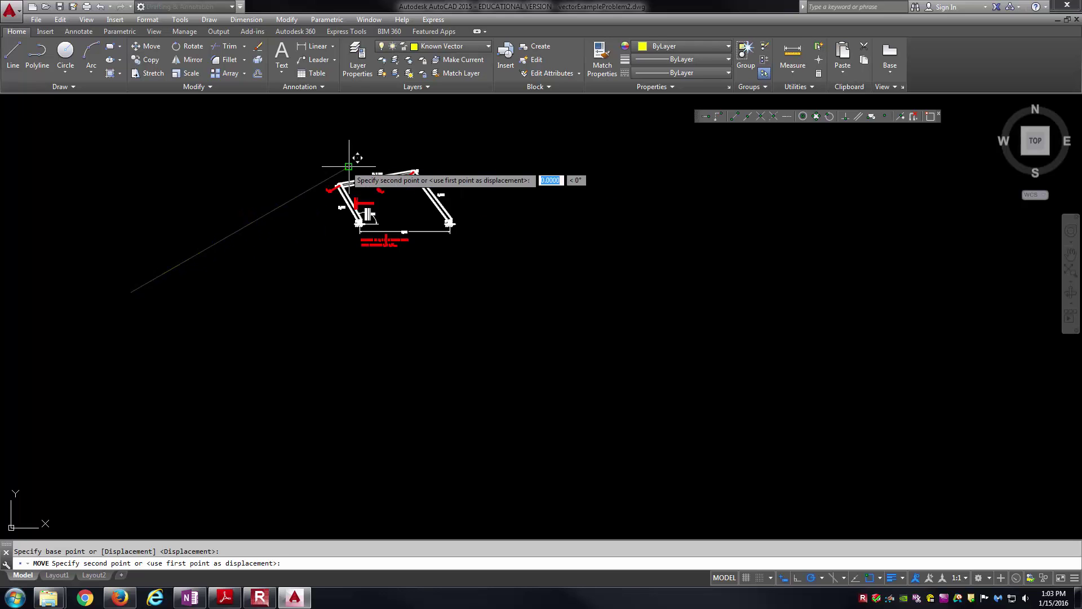
pyautogui.click(679, 263)
pyautogui.press('Escape')
# Step: Draw a 1.5-long line from the lower-left endpoint of the long known vector as one side of its arrowhead
pyautogui.write('l')
pyautogui.press('Return')
pyautogui.click(460, 388)
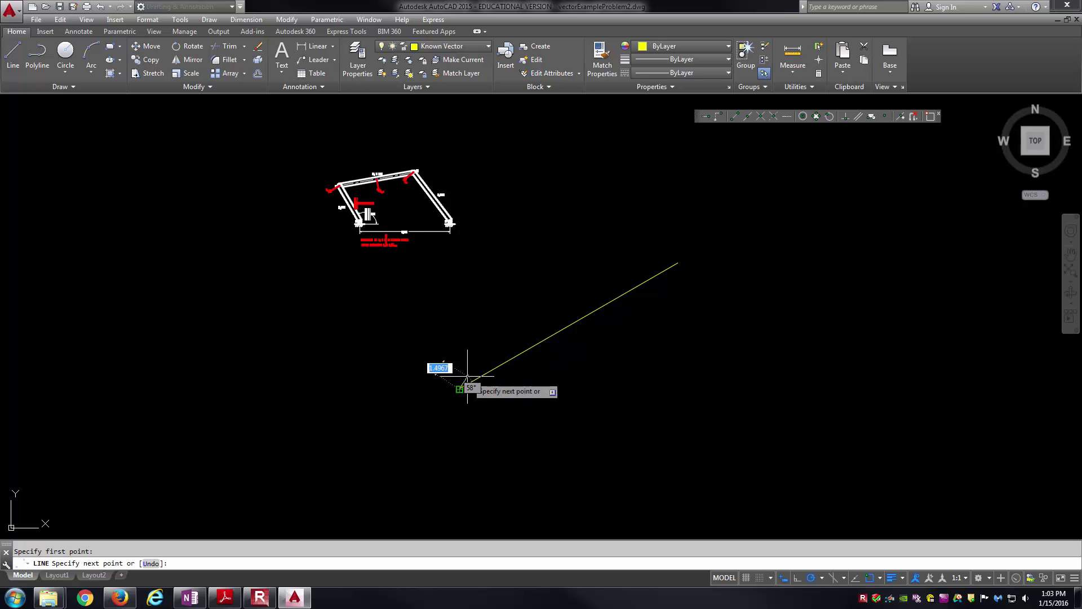
pyautogui.write('1.5')
pyautogui.press('Tab')
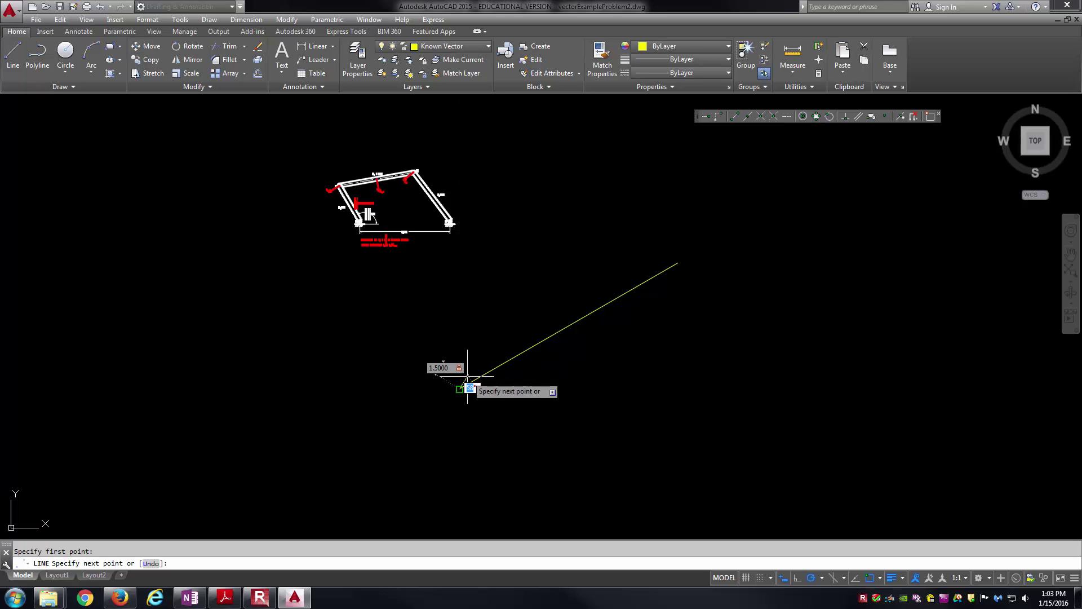
pyautogui.scroll(3, 465, 375)
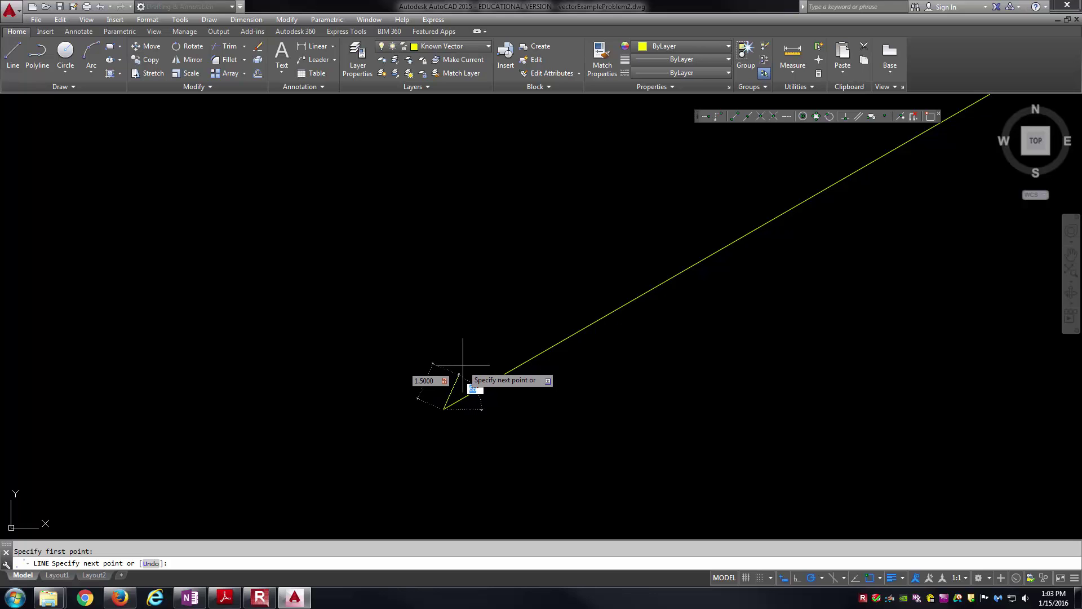
pyautogui.press('Return')
pyautogui.press('Escape')
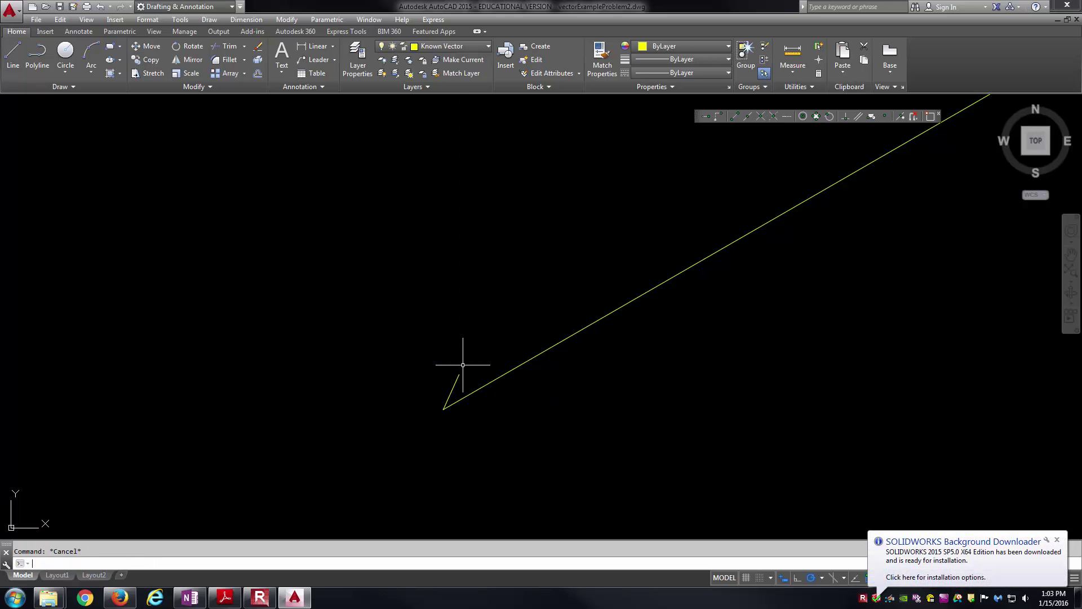
# Step: Mirror the short arrowhead line about the long known-vector line, keeping the source line
pyautogui.write('mirror')
pyautogui.press('Return')
pyautogui.click(447, 397)
pyautogui.press('Return')
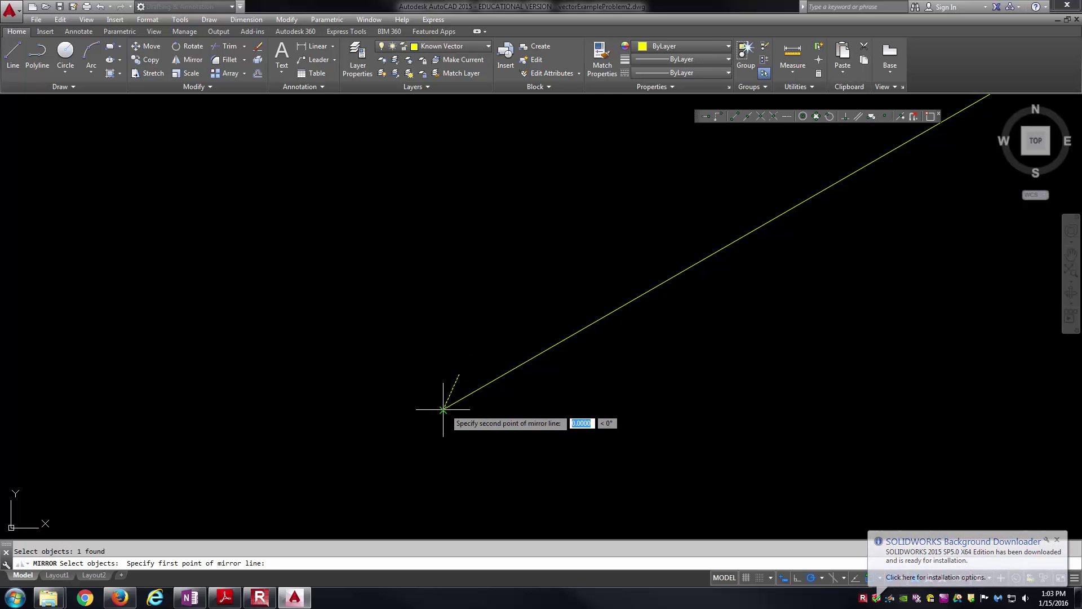
pyautogui.click(444, 410)
pyautogui.scroll(-5, 622, 346)
pyautogui.click(713, 285)
pyautogui.press('Return')
pyautogui.scroll(5, 589, 366)
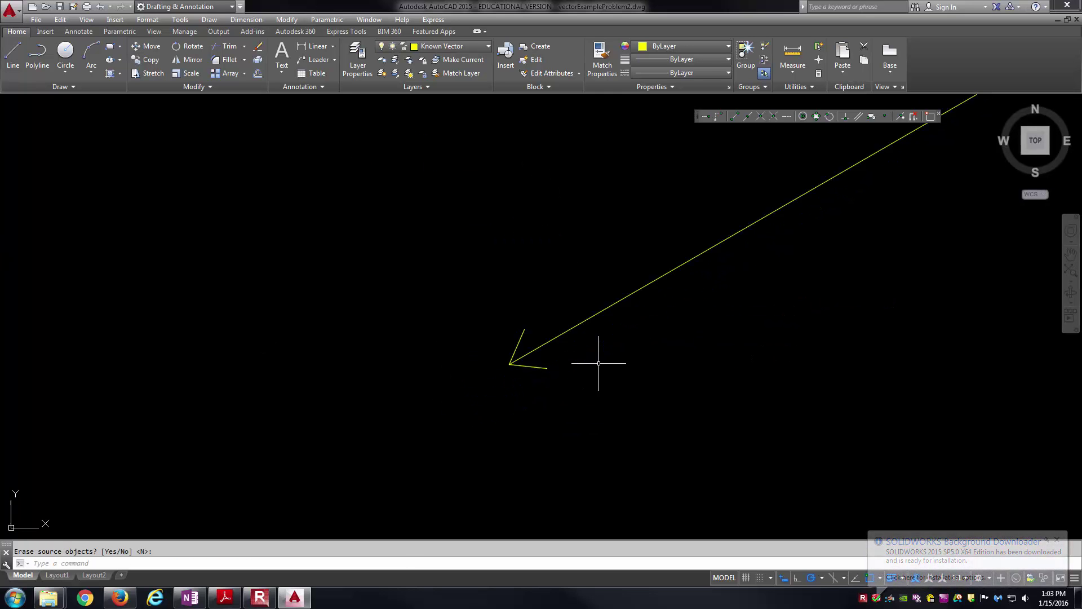
# Step: Close the arrowhead with a line between the free ends of its two short sides
pyautogui.write('line')
pyautogui.press('Return')
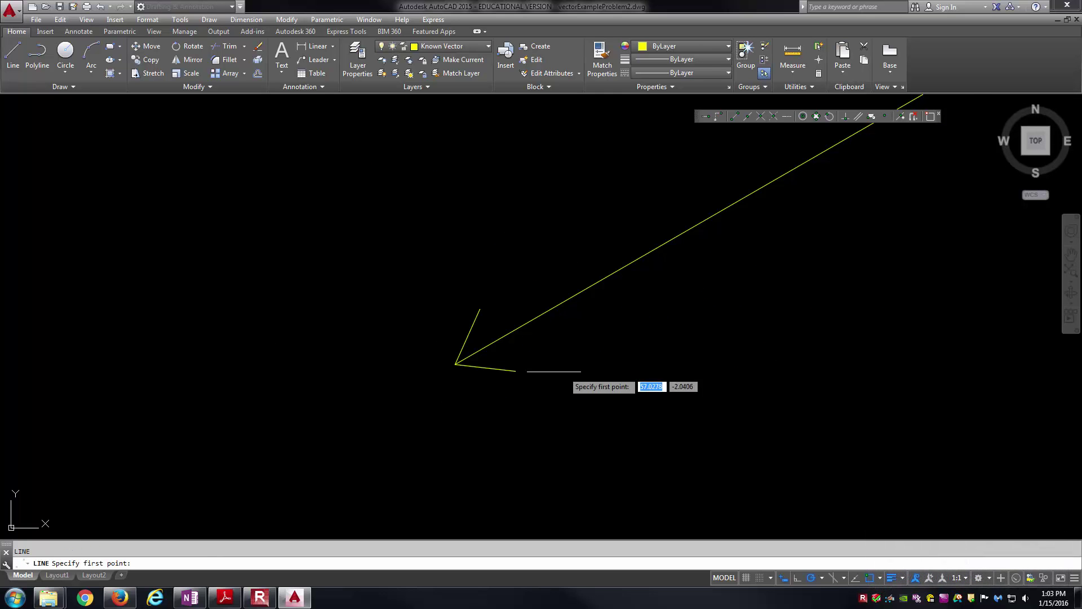
pyautogui.click(482, 314)
pyautogui.click(516, 371)
pyautogui.press('Escape')
# Step: Copy the vB label from the linkage to just above the middle of the long known vector
pyautogui.scroll(-4, 623, 358)
pyautogui.scroll(-2, 623, 359)
pyautogui.scroll(2, 618, 353)
pyautogui.write('copy')
pyautogui.press('Return')
pyautogui.scroll(6, 319, 164)
pyautogui.click(338, 219)
pyautogui.press('Return')
pyautogui.click(327, 220)
pyautogui.scroll(-6, 327, 220)
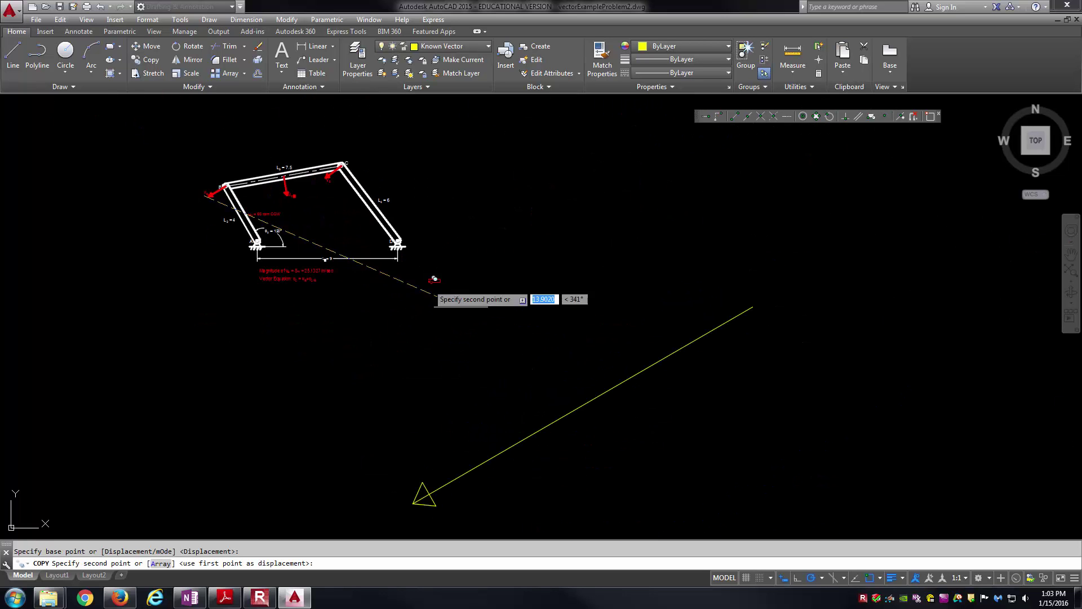
pyautogui.click(586, 373)
pyautogui.press('Return')
# Step: Set the text height of the copied vB label to 1
pyautogui.scroll(6, 427, 381)
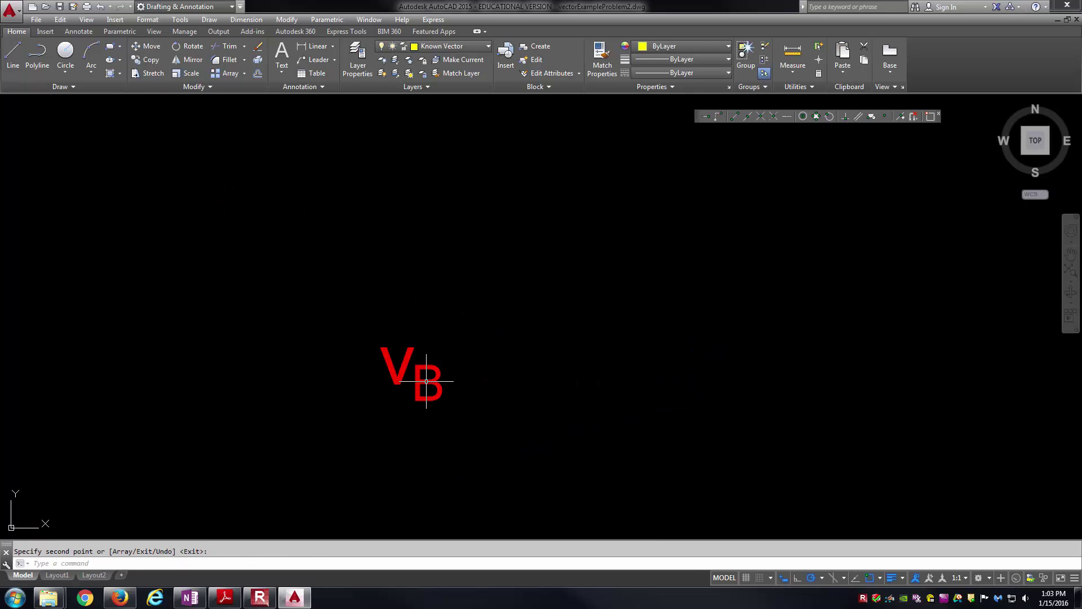
pyautogui.click(424, 378)
pyautogui.rightClick(424, 381)
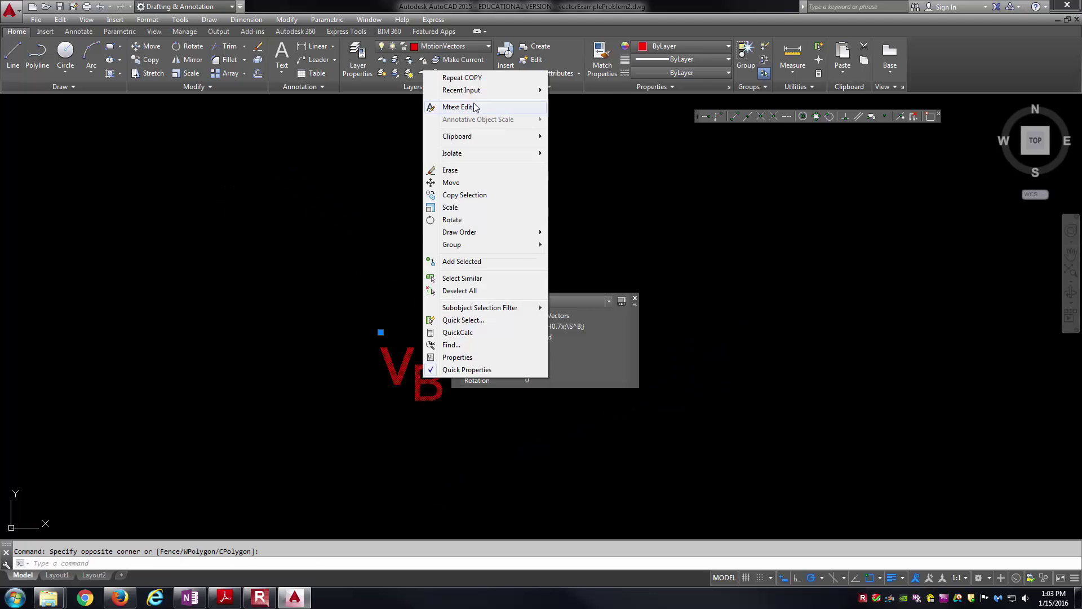
pyautogui.click(472, 106)
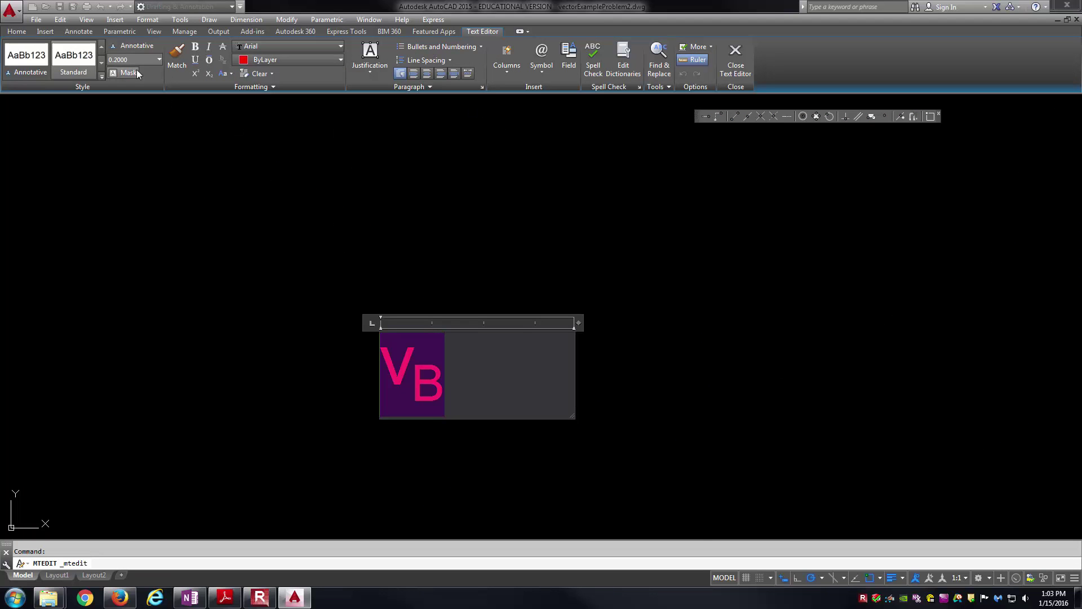
pyautogui.click(139, 61)
pyautogui.write('1')
pyautogui.press('Return')
pyautogui.click(194, 170)
# Step: Put the copied vB label on the Known Vector layer
pyautogui.write('z')
pyautogui.press('Return')
pyautogui.scroll(-5, 299, 181)
pyautogui.write('e')
pyautogui.press('Return')
pyautogui.scroll(6, 479, 497)
pyautogui.click(440, 293)
pyautogui.click(424, 258)
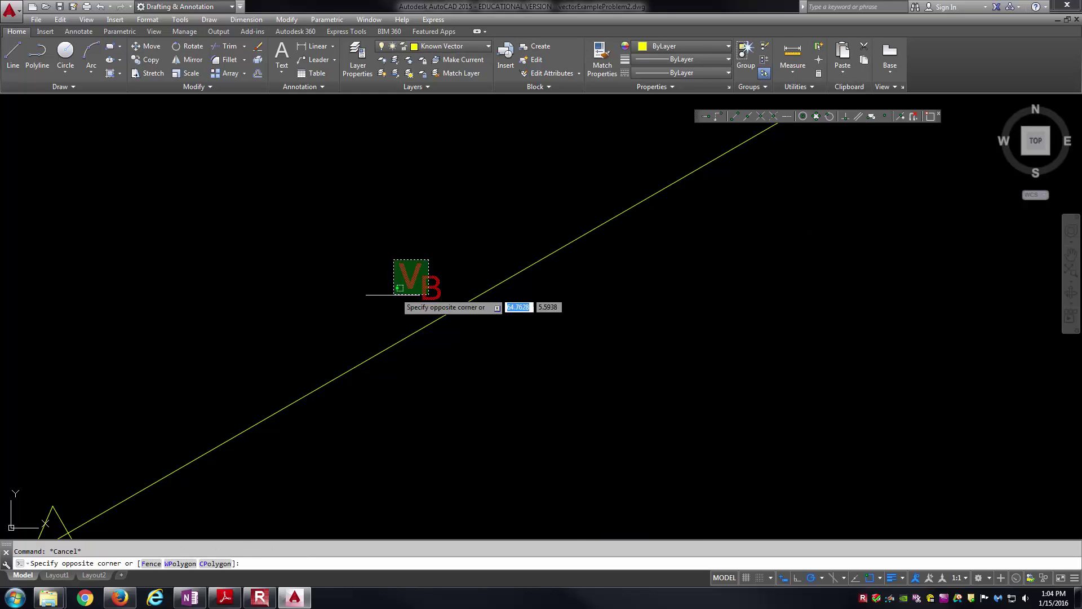
pyautogui.click(399, 249)
pyautogui.click(438, 48)
pyautogui.click(446, 136)
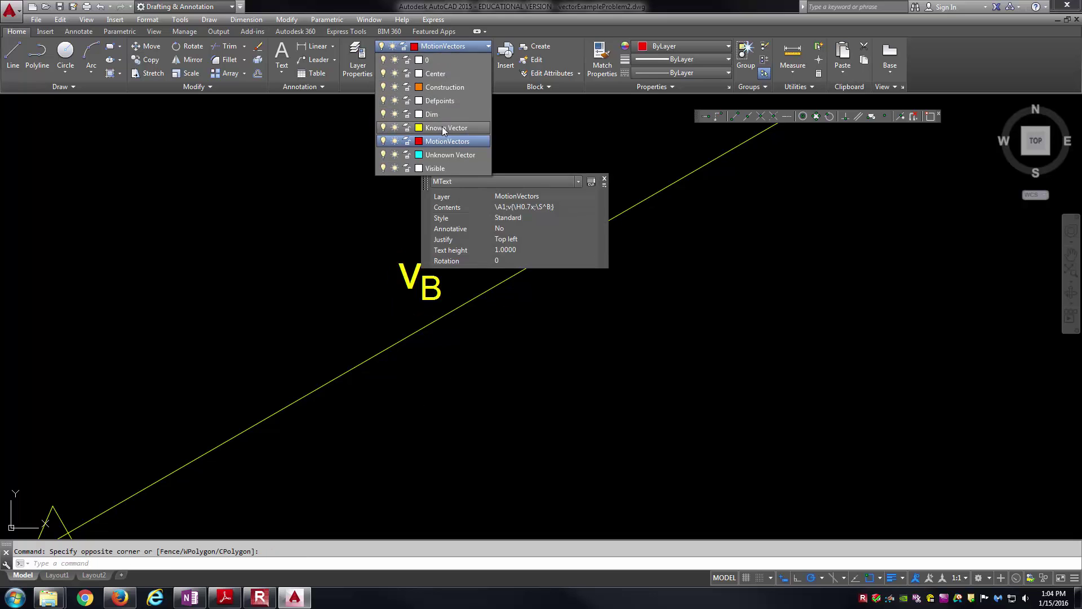
pyautogui.press('Escape')
# Step: Make Unknown Vector the current layer
pyautogui.scroll(-2, 453, 325)
pyautogui.moveTo(453, 325)
pyautogui.mouseDown(button='middle')
pyautogui.moveTo(515, 261)
pyautogui.moveTo(502, 302)
pyautogui.mouseUp(button='middle')
pyautogui.scroll(-2, 536, 266)
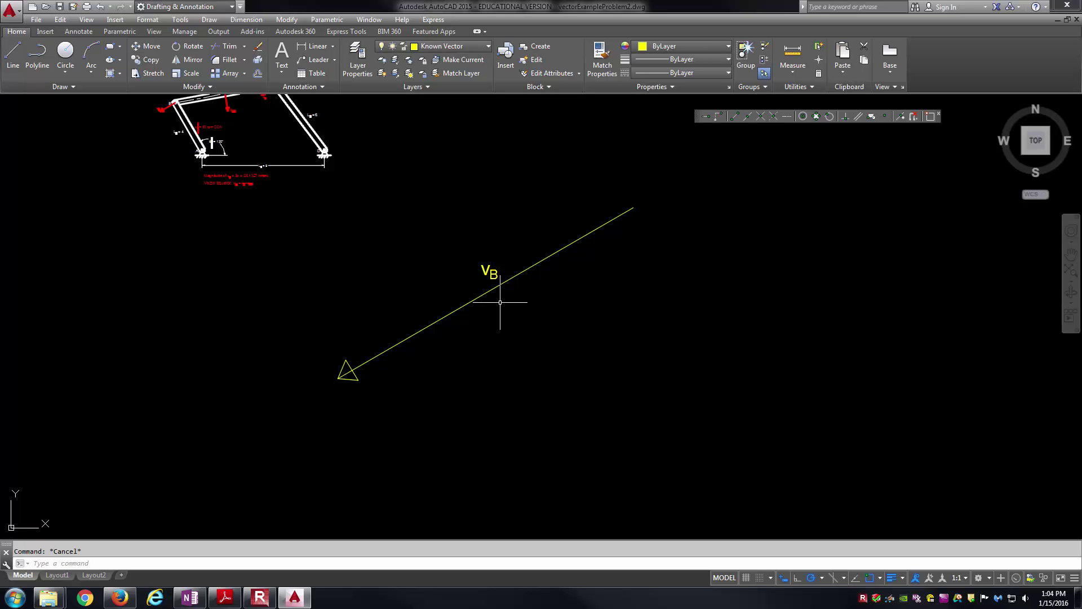
pyautogui.scroll(5, 307, 225)
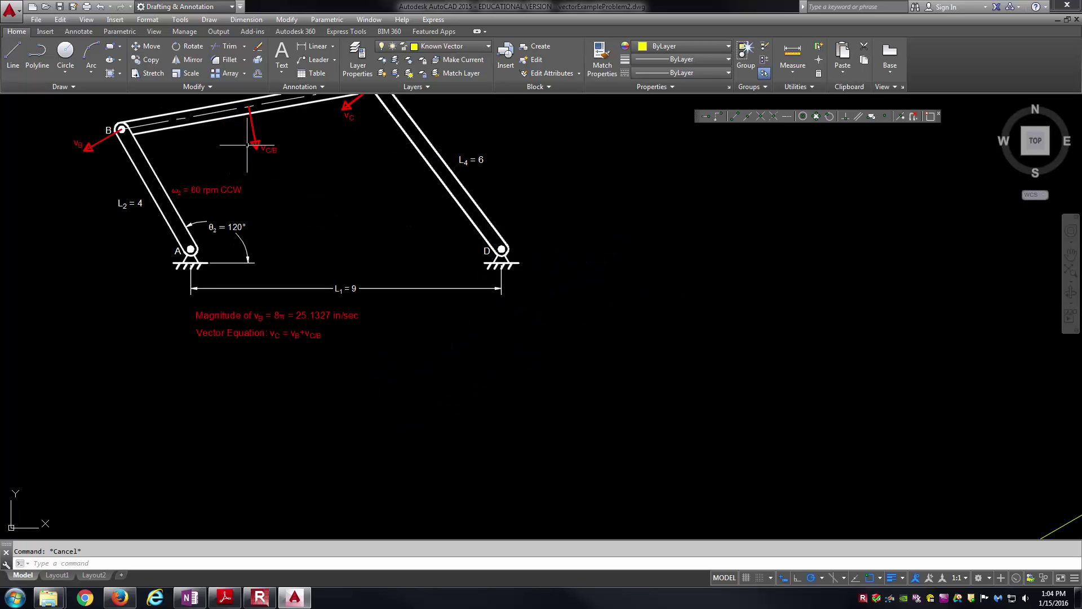
pyautogui.moveTo(312, 172); pyautogui.dragTo(308, 191, button='middle')
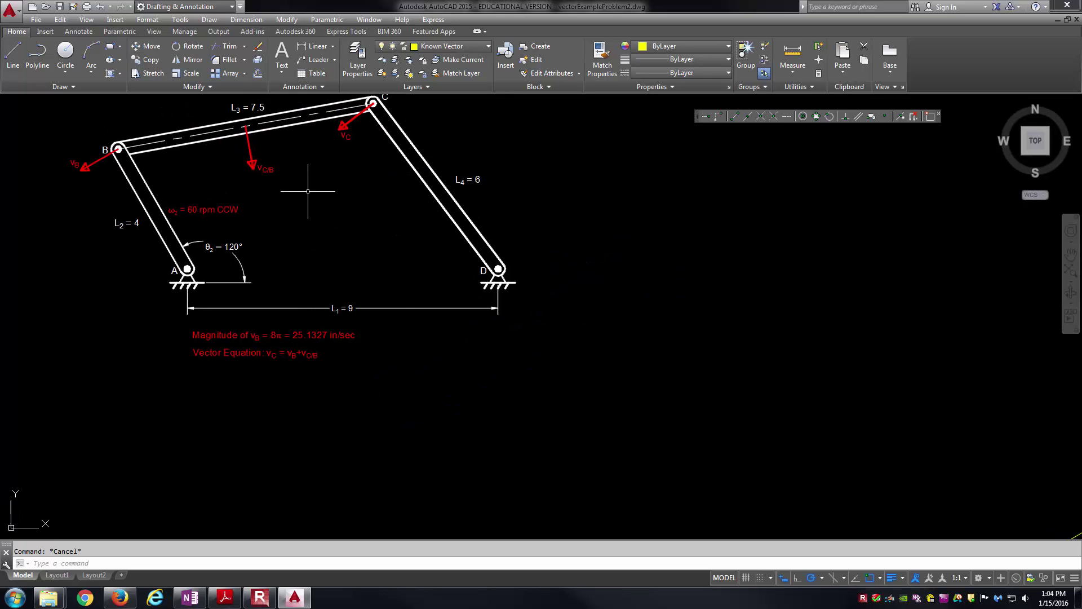
pyautogui.click(458, 48)
pyautogui.click(467, 154)
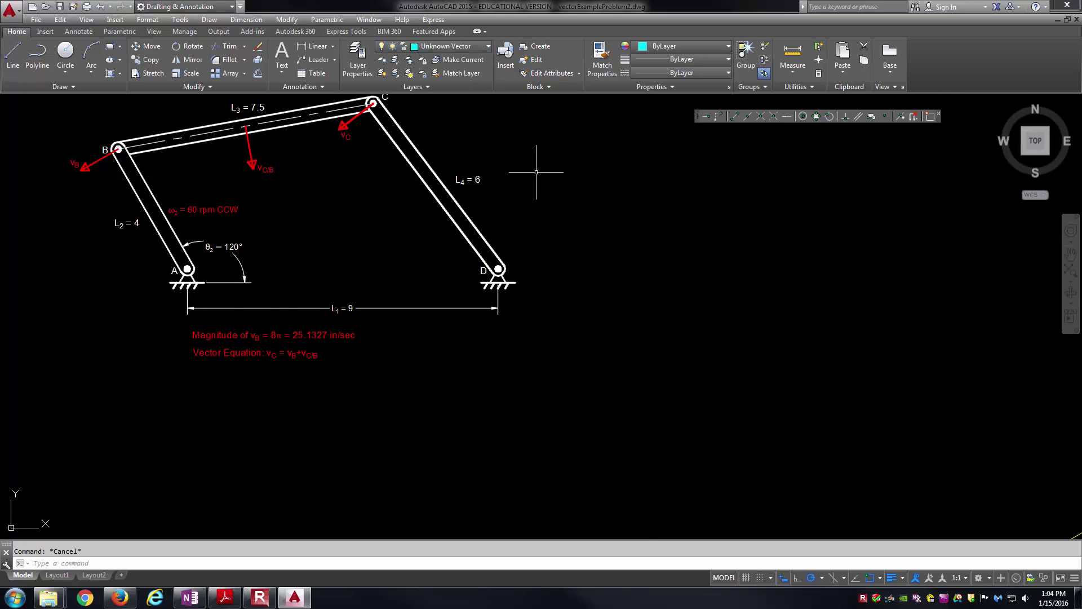
# Step: Examine the vector equation below the linkage and compare it with the drawn vB vector and the linkage's velocity directions
pyautogui.scroll(-3, 545, 178)
pyautogui.moveTo(545, 178)
pyautogui.mouseDown(button='middle')
pyautogui.moveTo(530, 155)
pyautogui.moveTo(547, 197)
pyautogui.moveTo(536, 147)
pyautogui.moveTo(535, 175)
pyautogui.mouseUp(button='middle')
pyautogui.scroll(6, 355, 244)
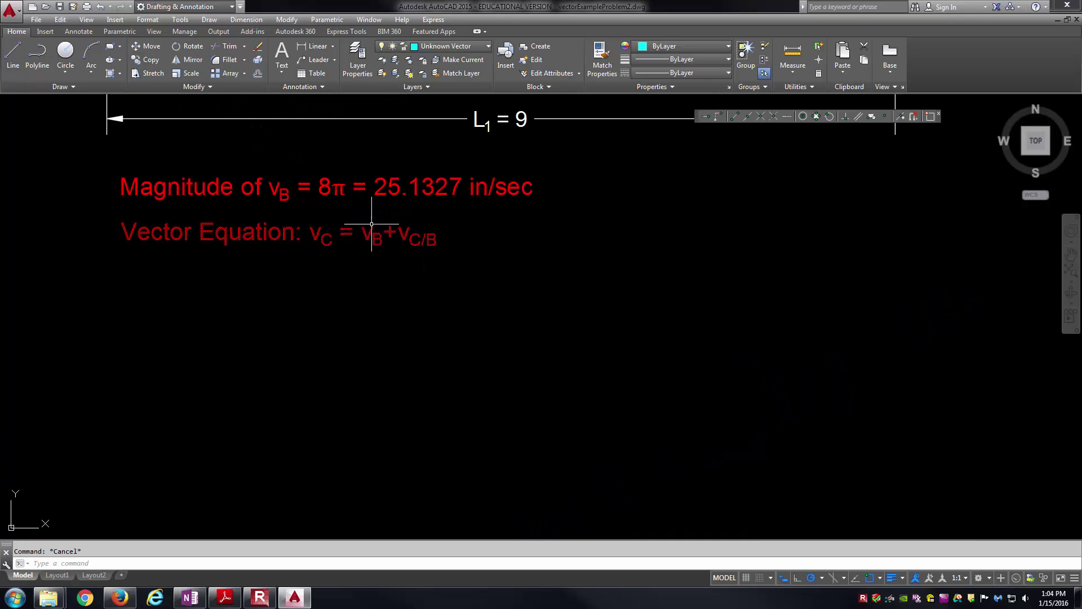
pyautogui.scroll(-3, 381, 231)
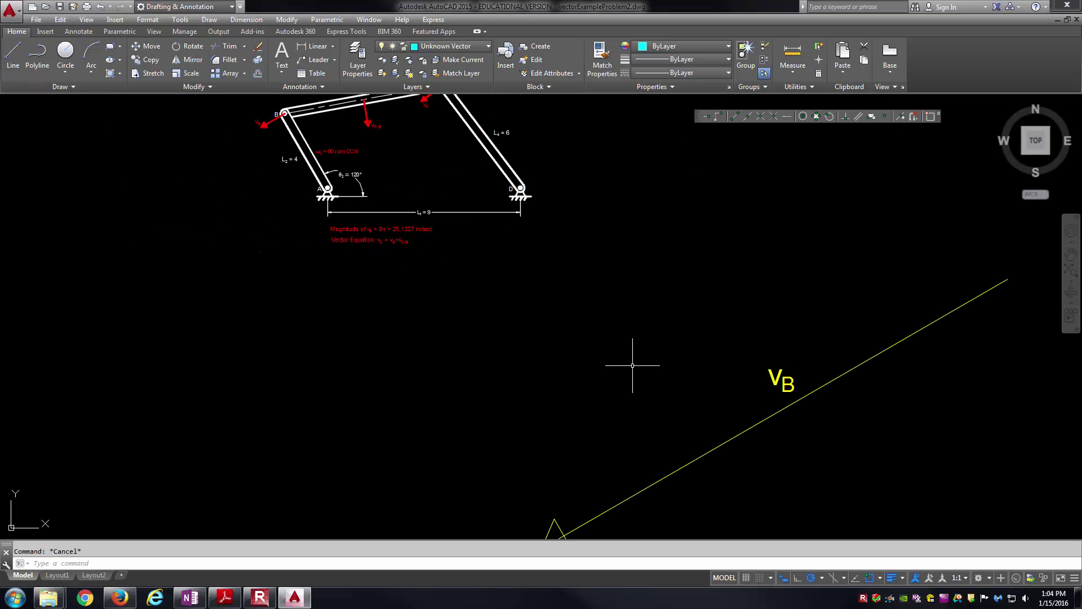
pyautogui.scroll(3, 409, 250)
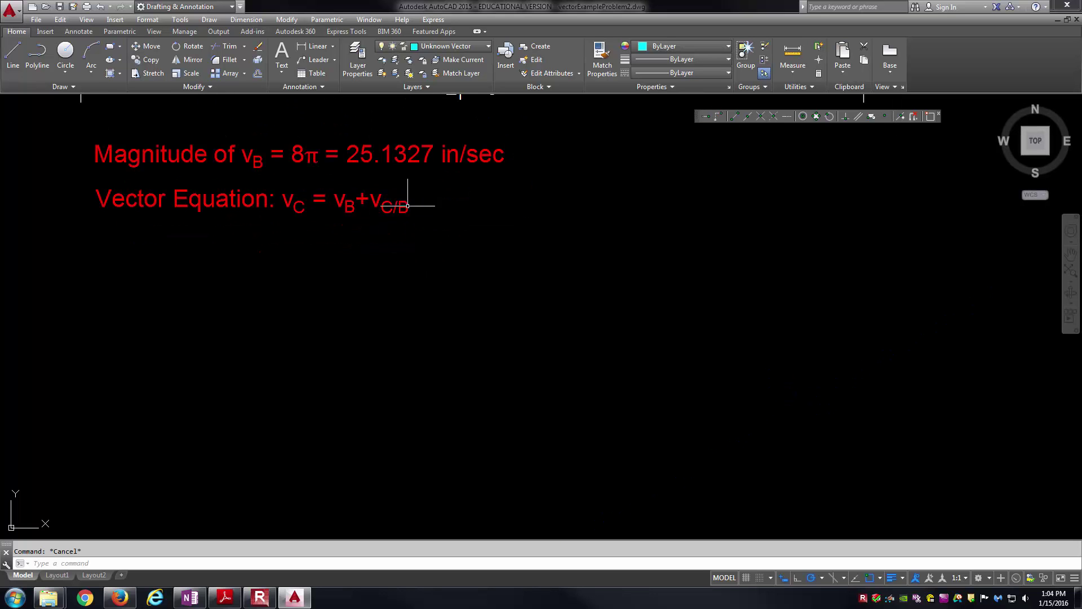
pyautogui.scroll(-5, 365, 209)
pyautogui.scroll(2, 506, 265)
pyautogui.moveTo(506, 257); pyautogui.dragTo(484, 271, button='middle')
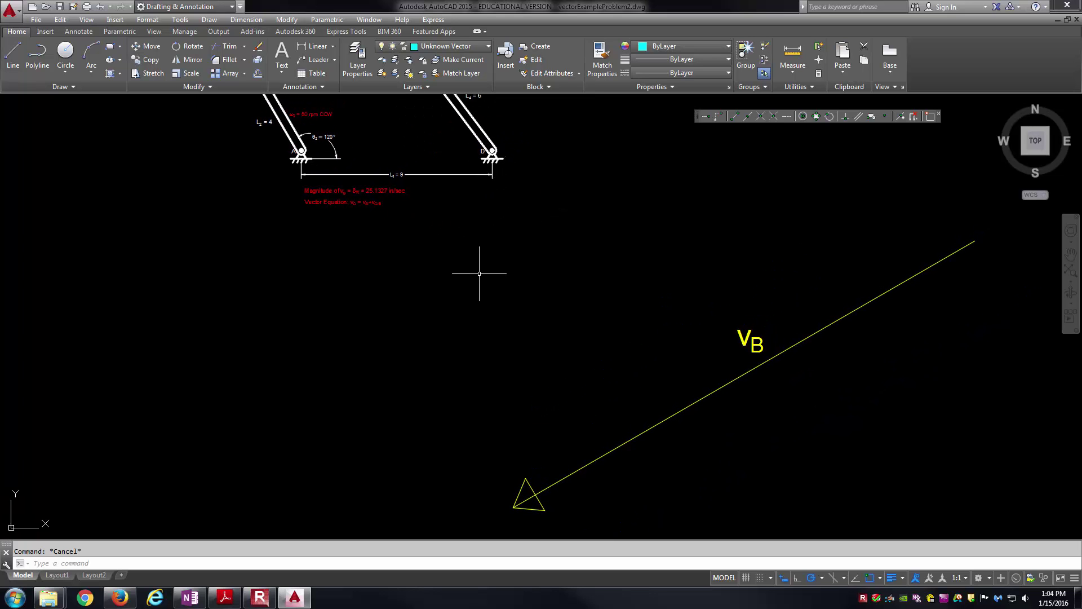
pyautogui.scroll(-2, 453, 264)
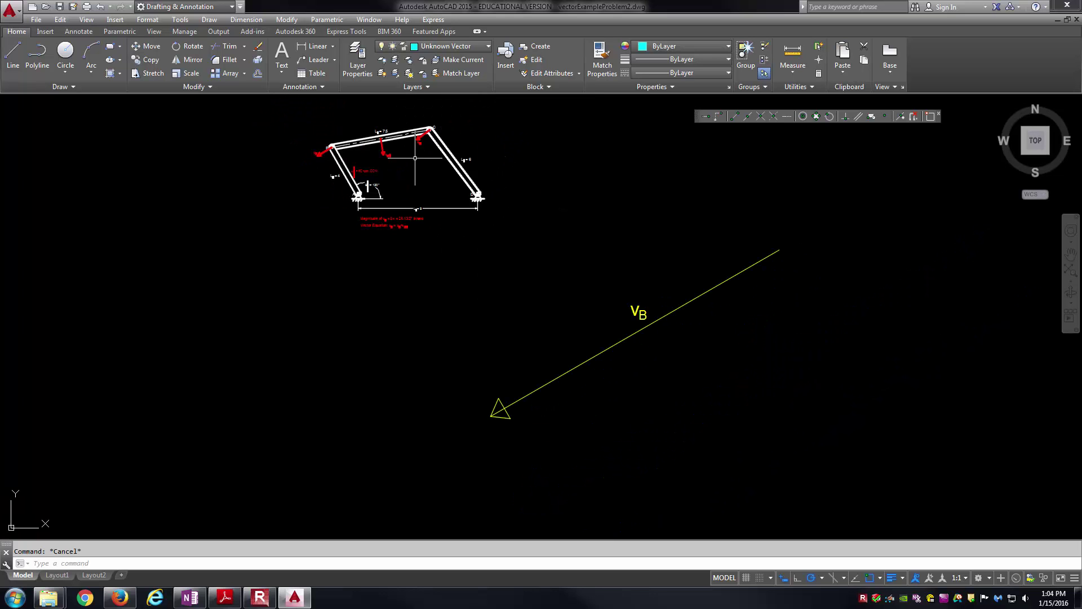
pyautogui.scroll(4, 393, 205)
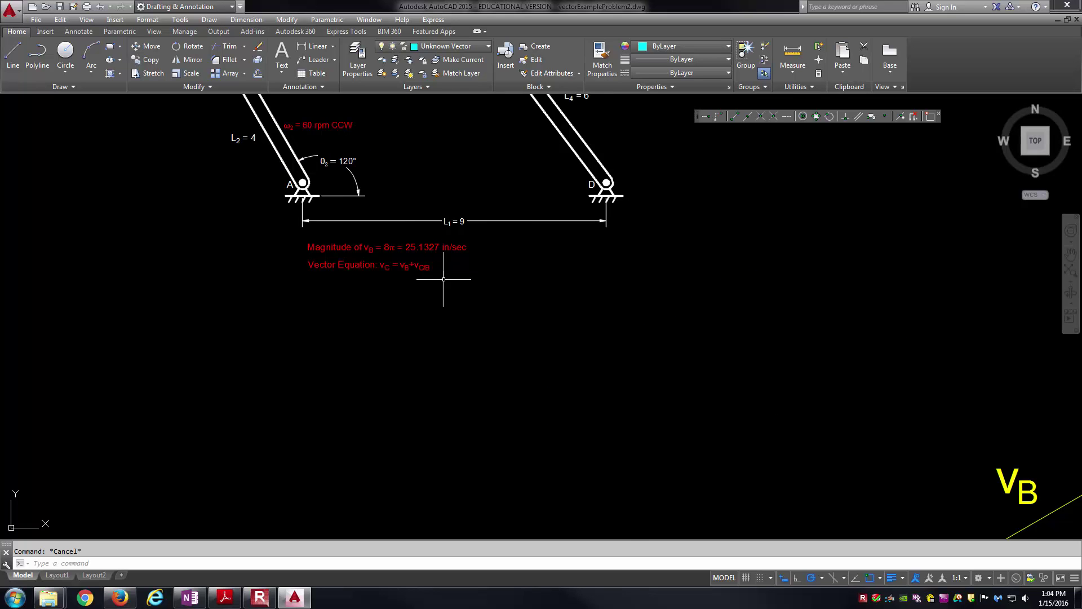
pyautogui.scroll(-3, 417, 226)
# Step: Draw an unknown-vector line about 10 units long, starting above link BC and running downward parallel to the vC/B arrow
pyautogui.scroll(6, 395, 140)
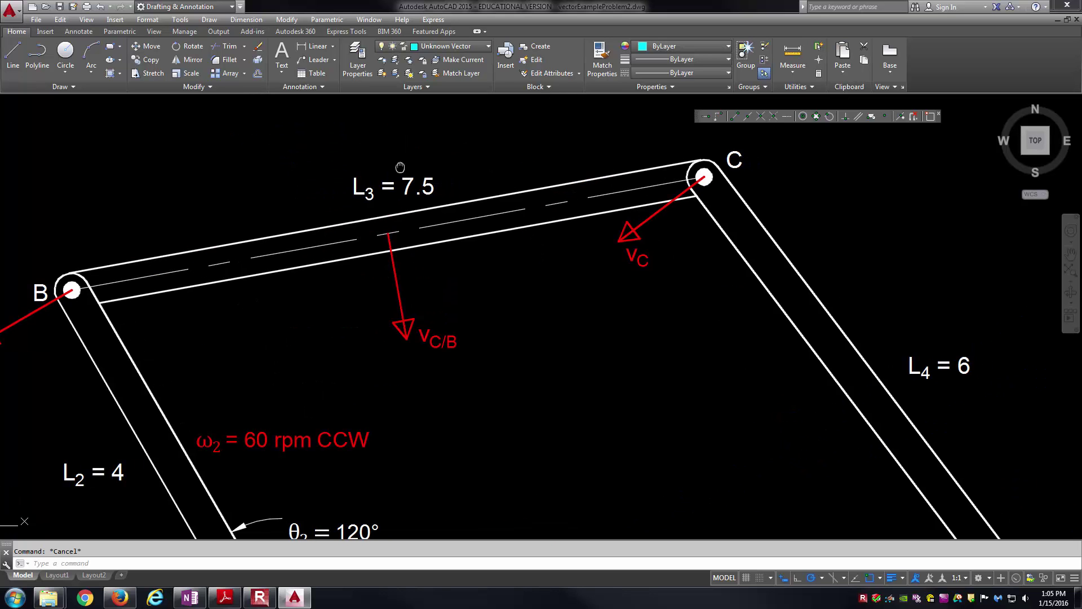
pyautogui.write('l')
pyautogui.press('Return')
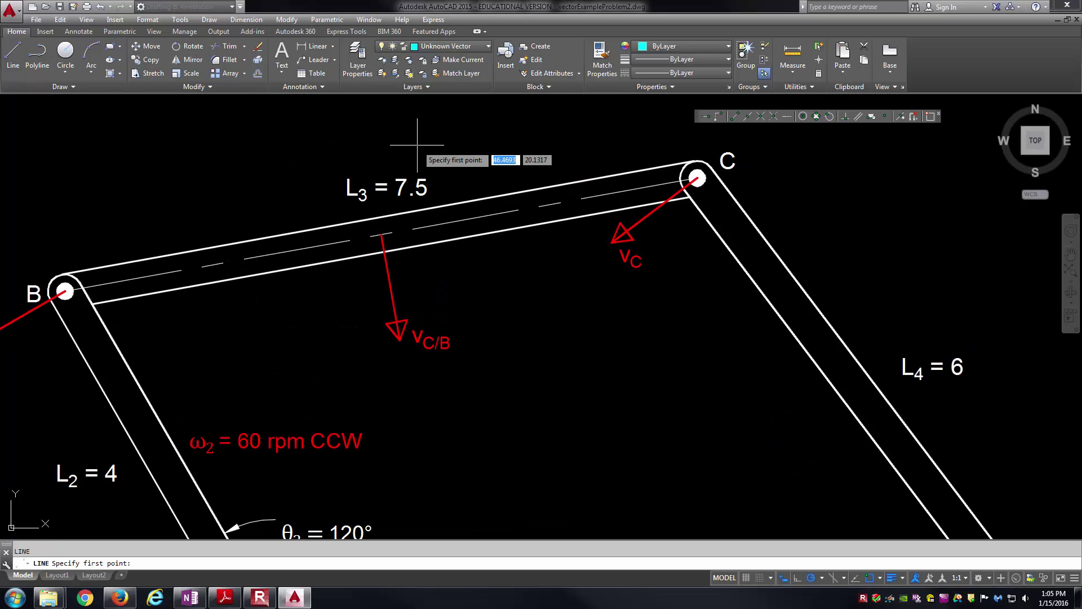
pyautogui.click(493, 133)
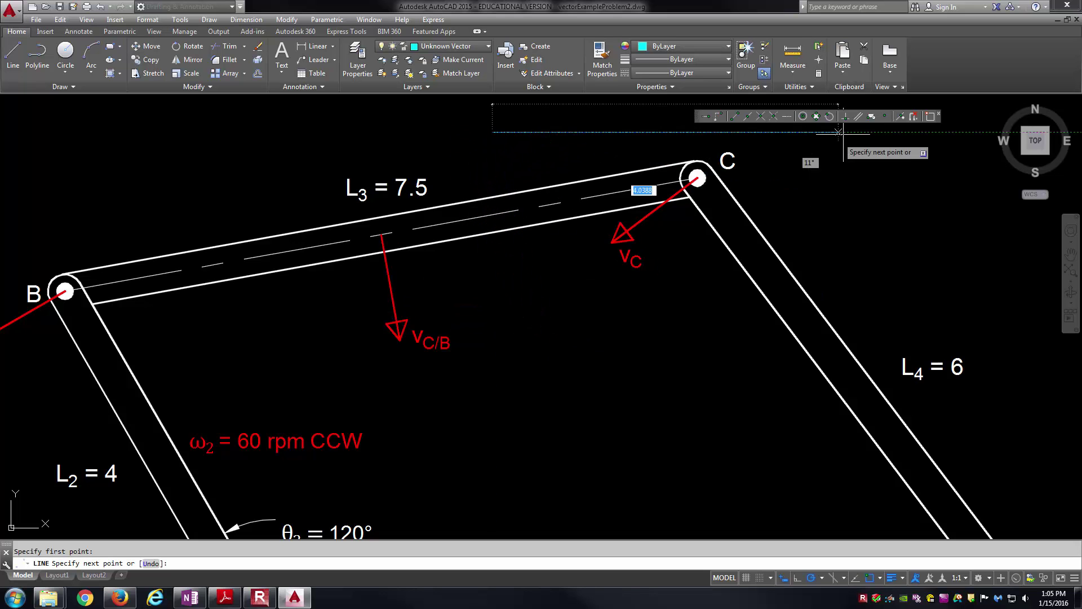
pyautogui.click(859, 116)
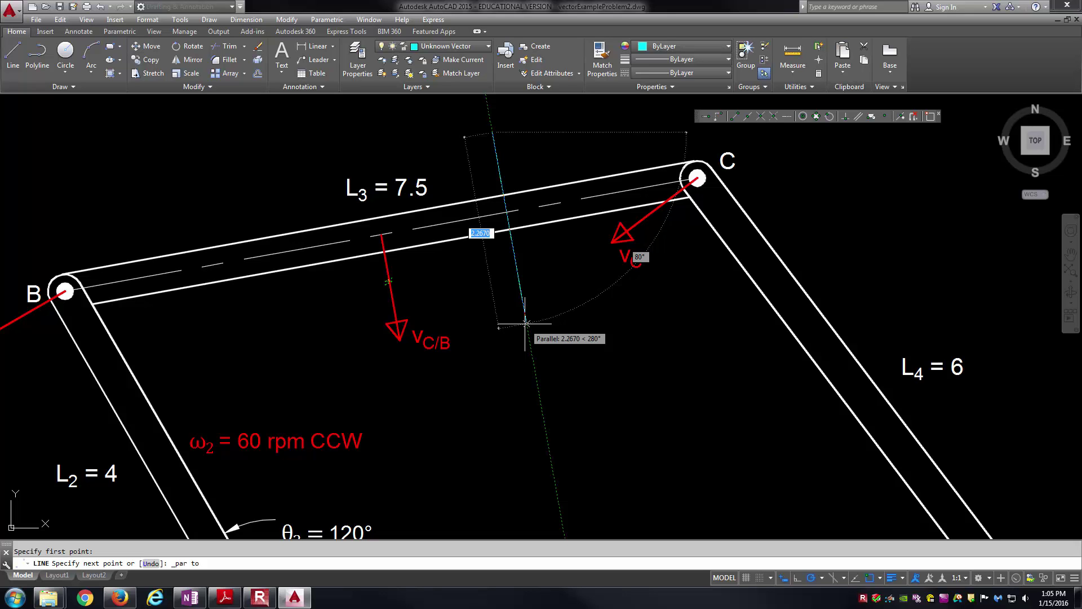
pyautogui.write('1')
pyautogui.press('Return')
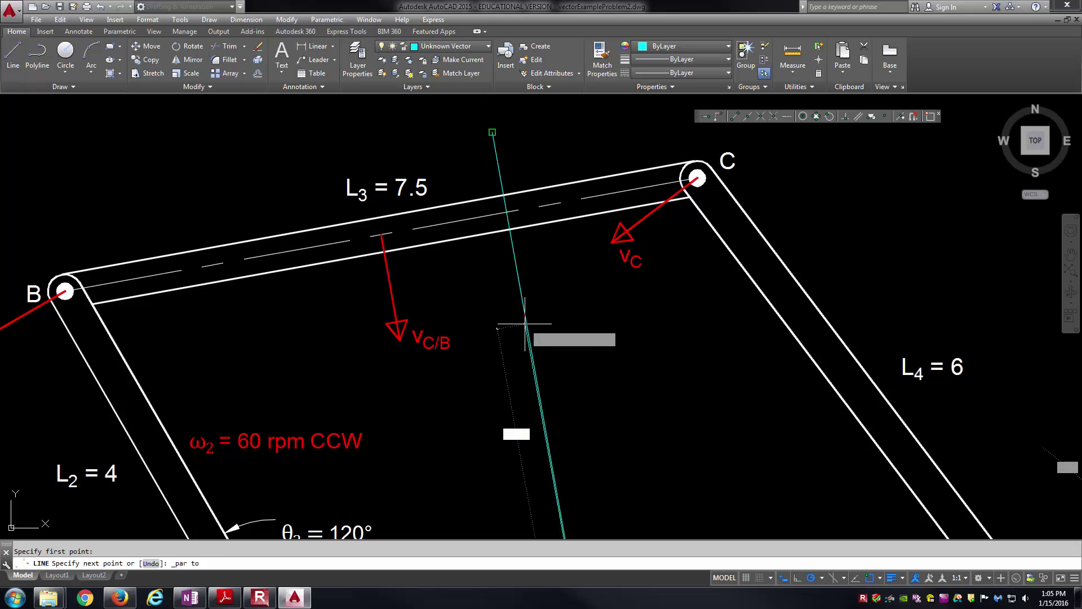
pyautogui.press('Escape')
pyautogui.scroll(-3, 525, 323)
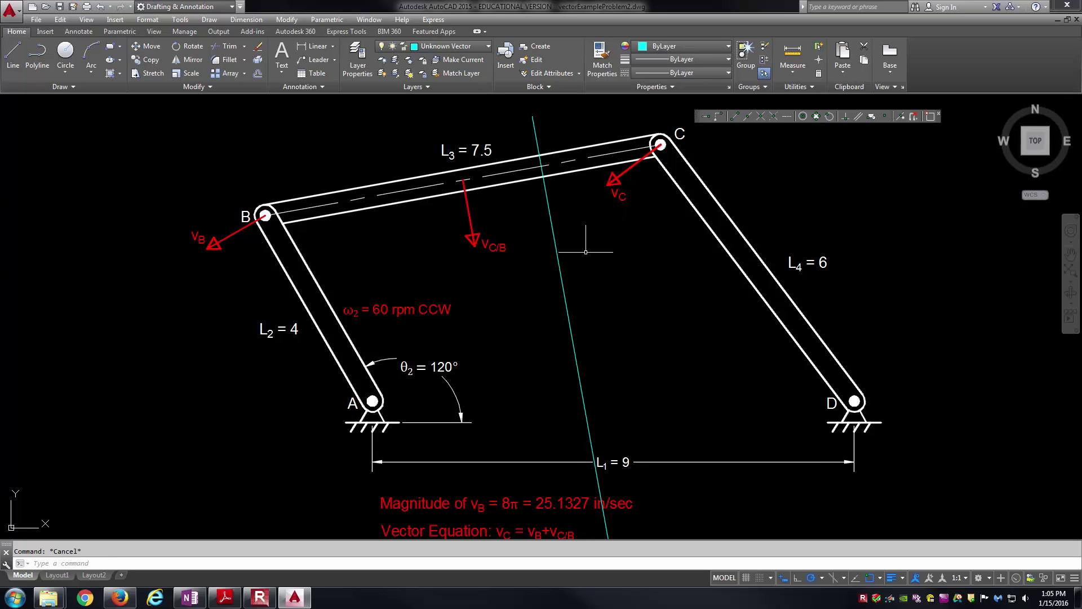
# Step: Move the vC/B direction line by its upper endpoint onto the tip of the large vB vector
pyautogui.scroll(-1, 581, 225)
pyautogui.scroll(-3, 649, 411)
pyautogui.scroll(2, 644, 434)
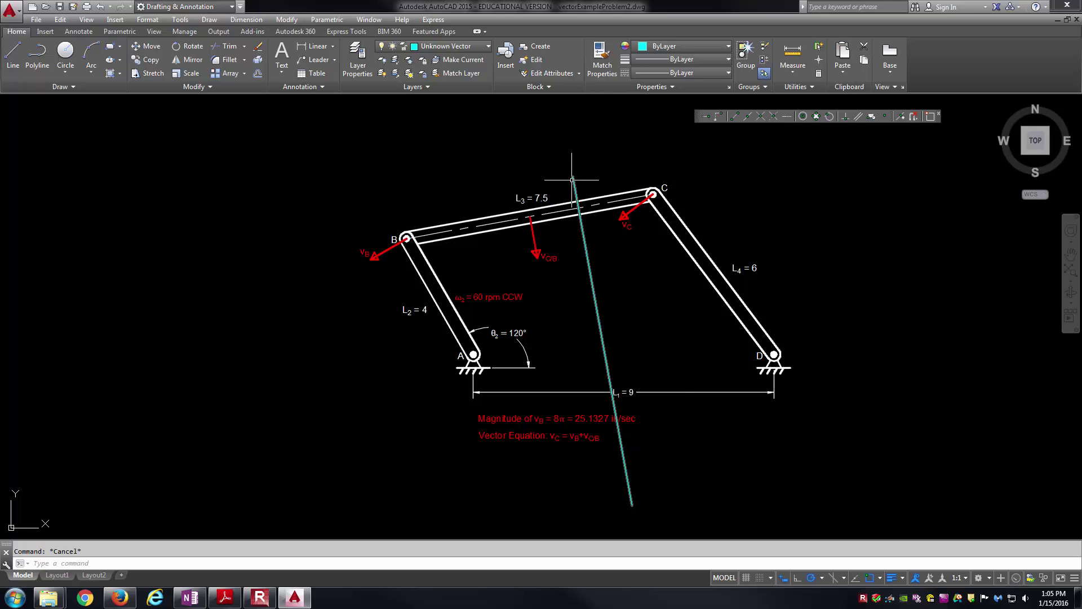
pyautogui.write('m')
pyautogui.press('Return')
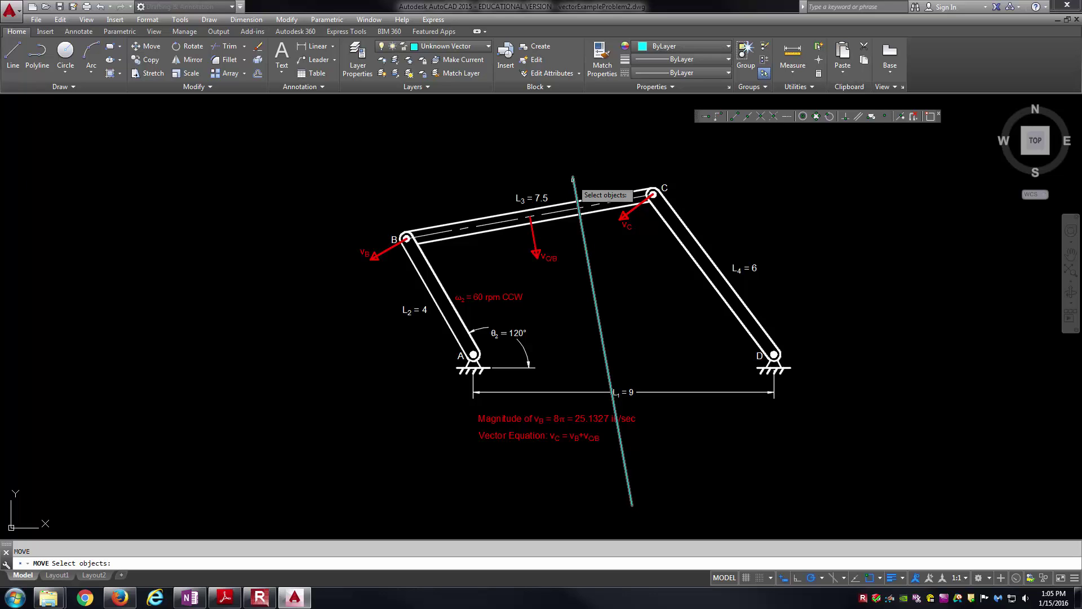
pyautogui.click(574, 186)
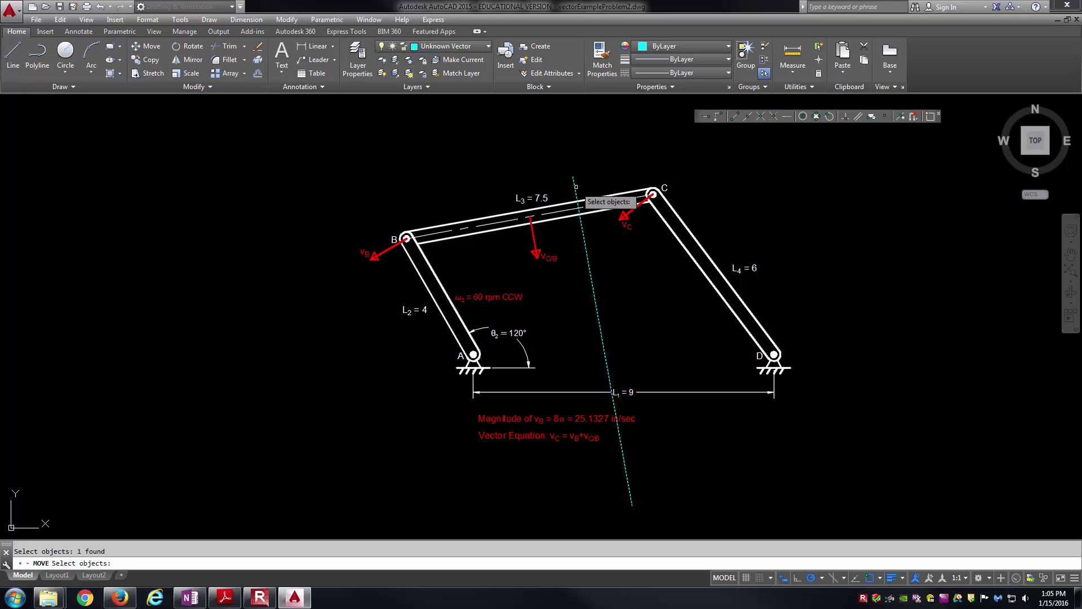
pyautogui.press('Return')
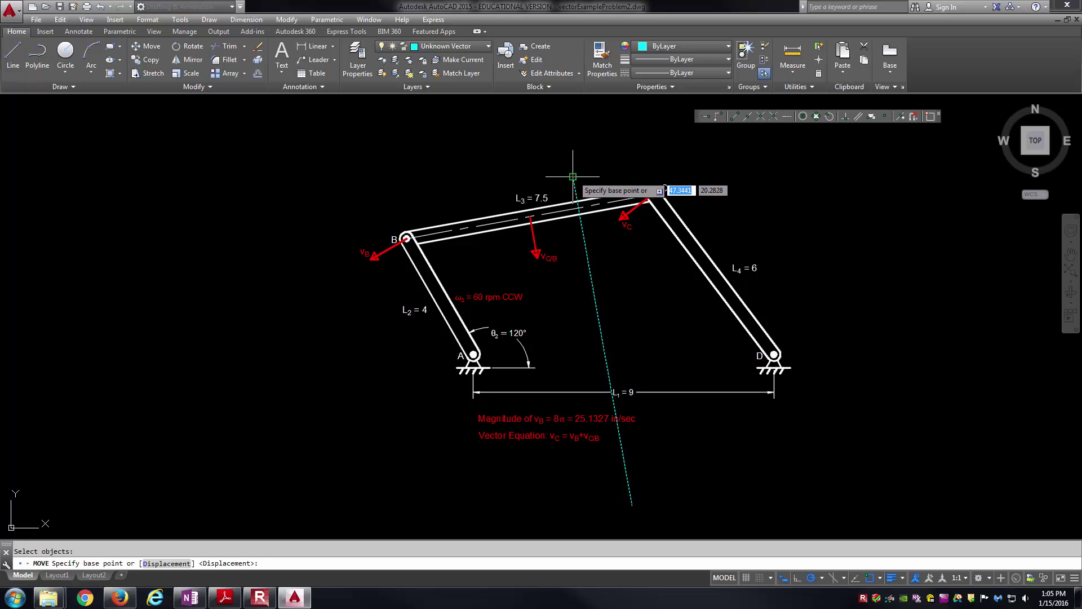
pyautogui.click(572, 177)
pyautogui.scroll(-4, 589, 169)
pyautogui.moveTo(700, 265); pyautogui.dragTo(600, 213, button='middle')
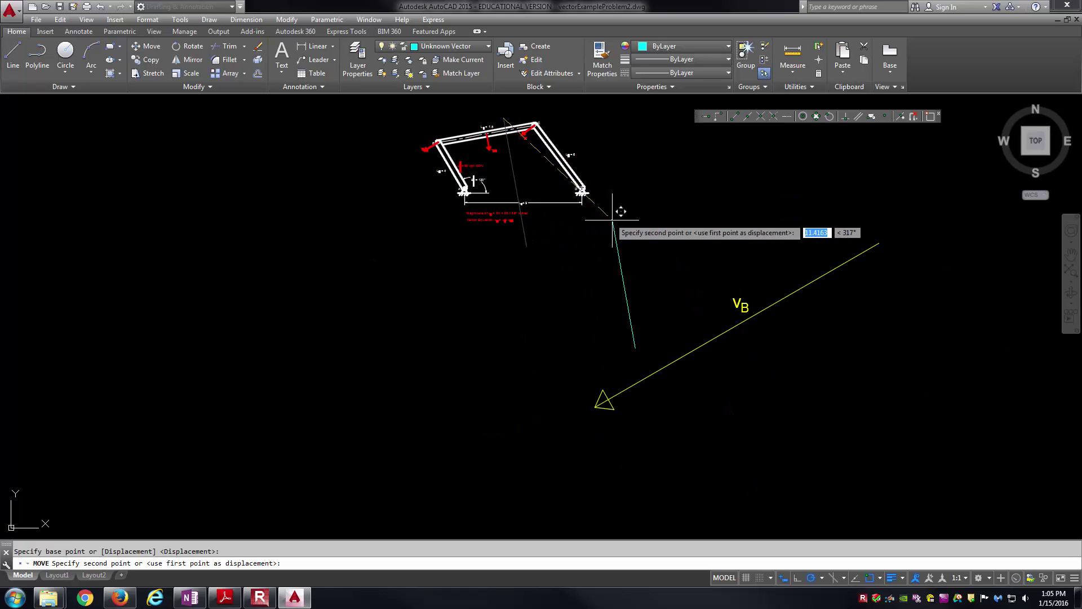
pyautogui.click(595, 407)
pyautogui.press('Escape')
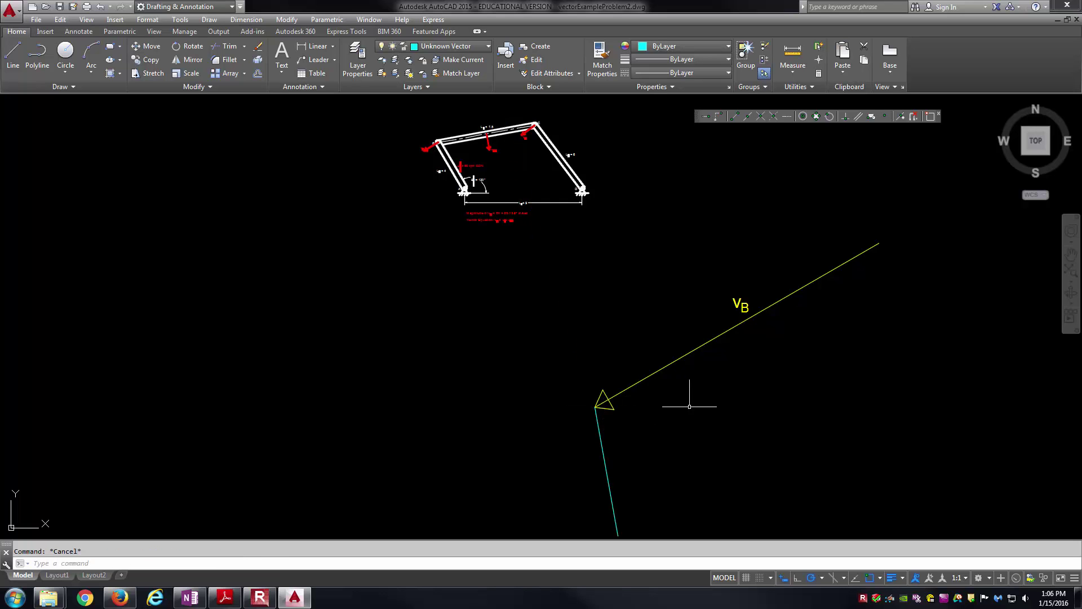
# Step: Copy the large vB label to a spot beside the vC/B direction line
pyautogui.moveTo(691, 400); pyautogui.dragTo(611, 352, button='middle')
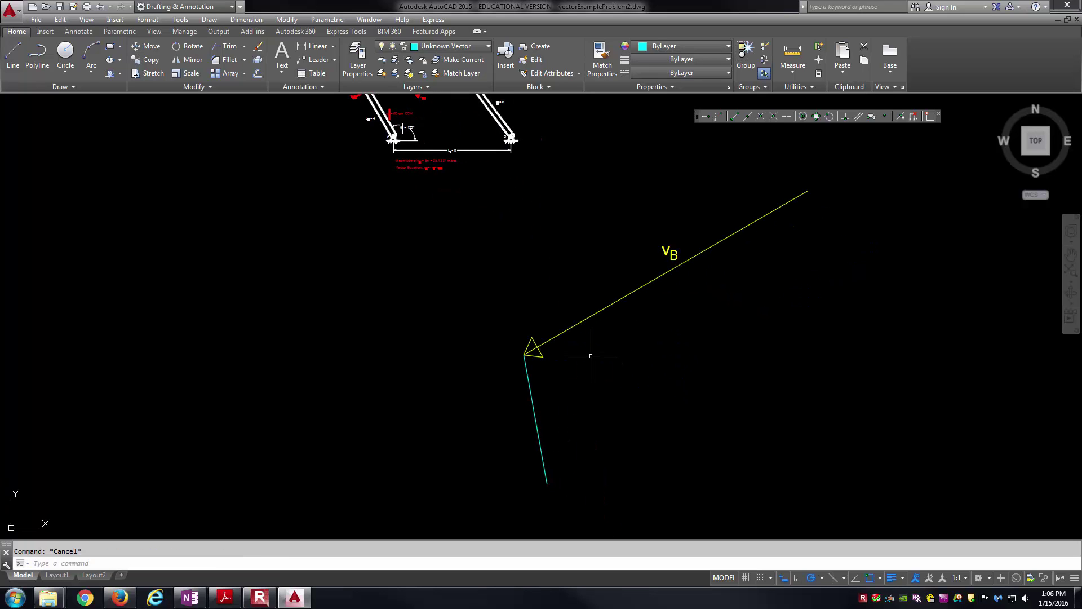
pyautogui.write('copy')
pyautogui.press('Return')
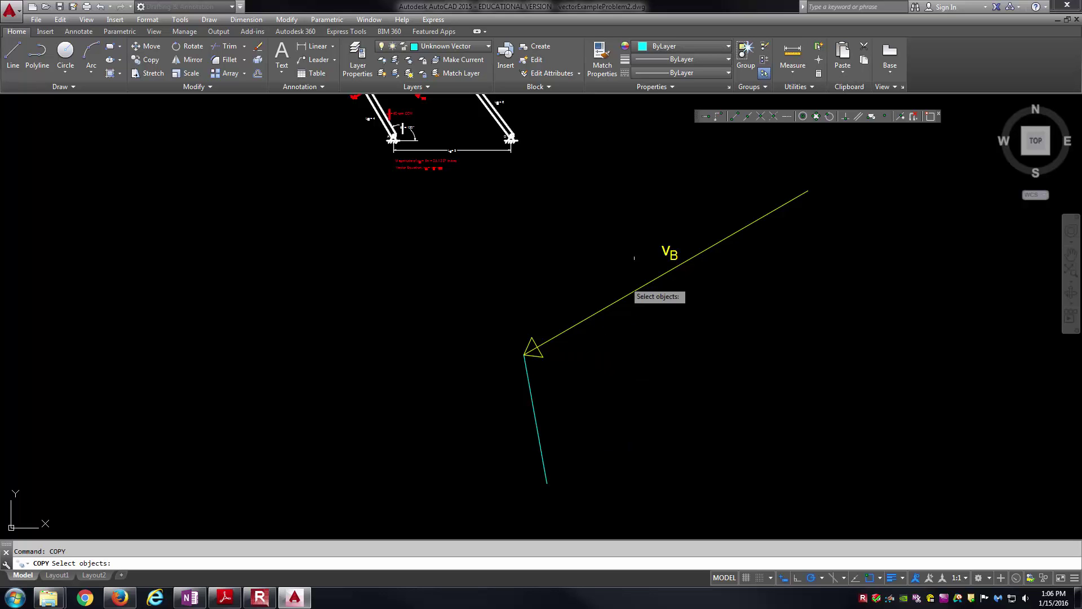
pyautogui.click(669, 252)
pyautogui.press('Return')
pyautogui.click(667, 248)
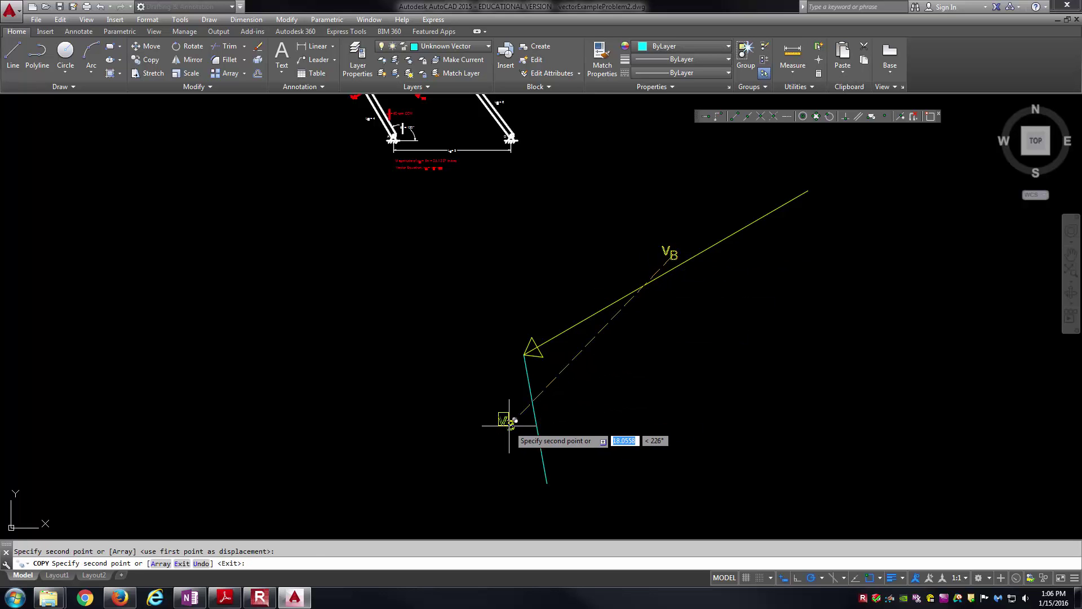
pyautogui.click(509, 427)
pyautogui.scroll(5, 523, 426)
pyautogui.press('Escape')
# Step: Edit the copied label to read v with C/B as its subscript
pyautogui.click(464, 418)
pyautogui.click(471, 422)
pyautogui.rightClick(469, 421)
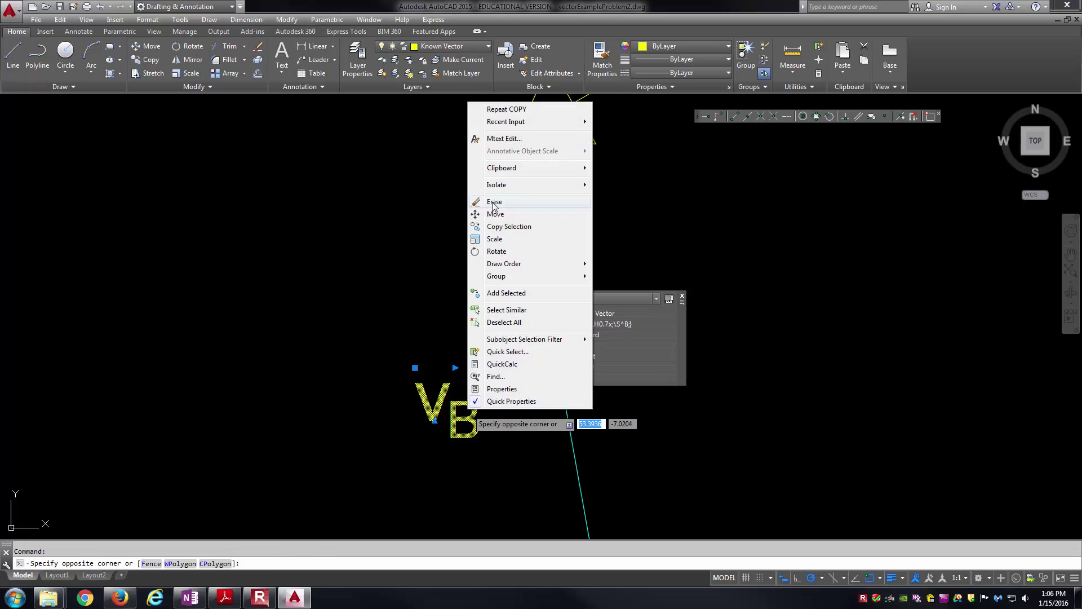
pyautogui.click(497, 140)
pyautogui.write('C')
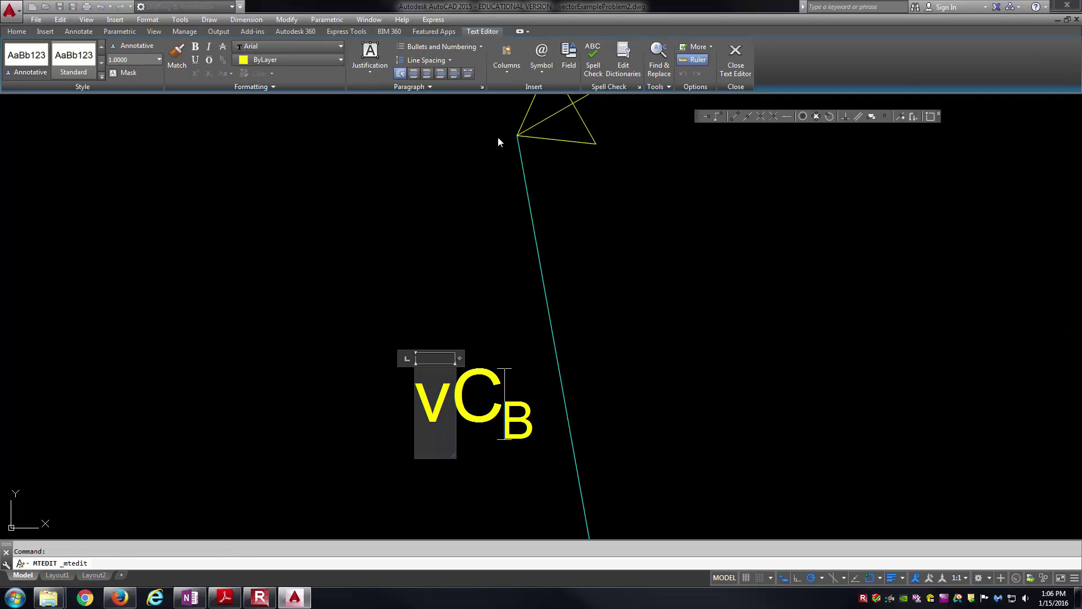
pyautogui.write('/')
pyautogui.hotkey('shift', 'Left')
pyautogui.hotkey('shift', 'Left')
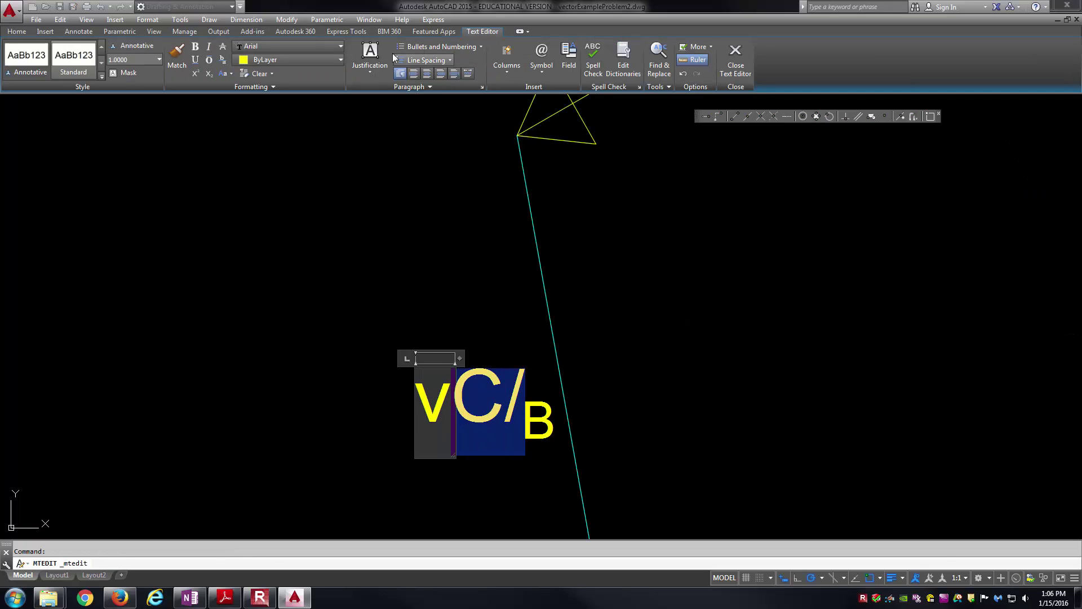
pyautogui.click(209, 73)
pyautogui.moveTo(534, 429); pyautogui.dragTo(411, 399)
pyautogui.click(491, 110)
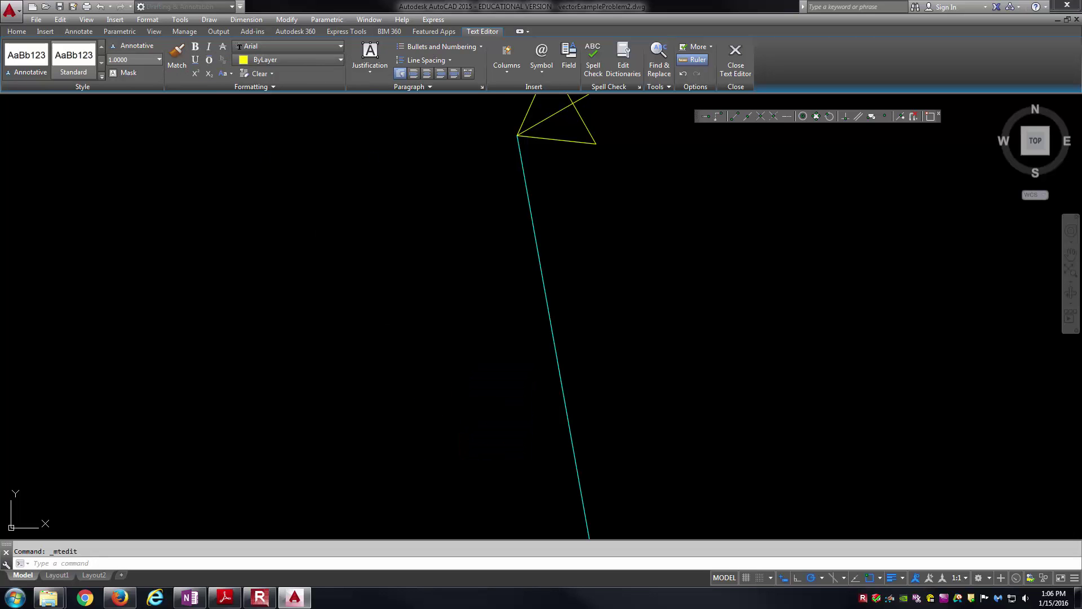
# Step: Assign the vC/B label to the Unknown Vector layer
pyautogui.click(456, 46)
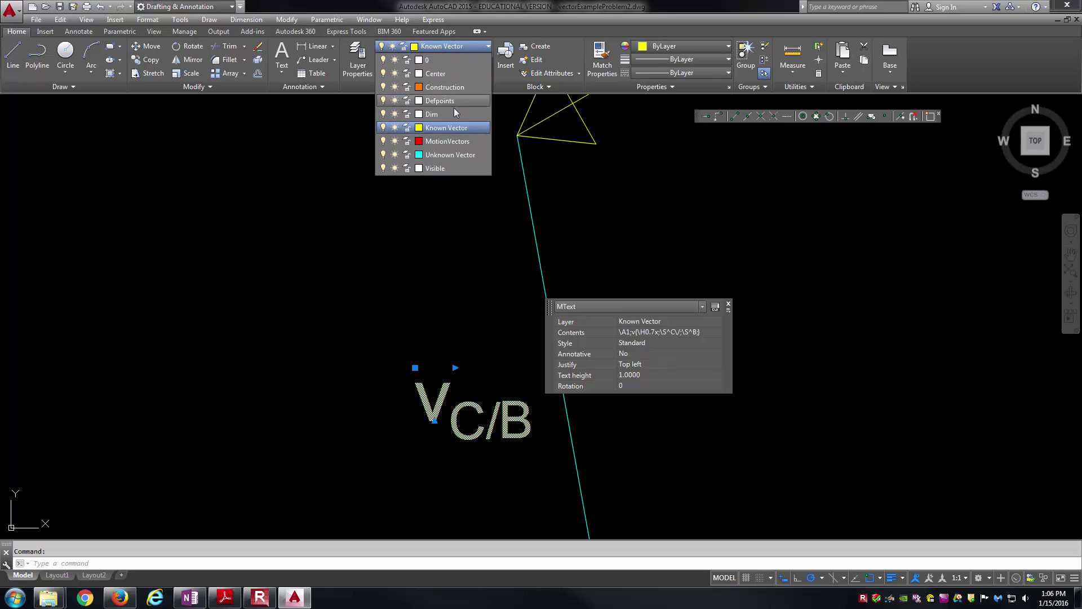
pyautogui.click(448, 141)
pyautogui.press('Escape')
pyautogui.scroll(-2, 563, 302)
pyautogui.scroll(-4, 563, 302)
pyautogui.moveTo(623, 319); pyautogui.dragTo(519, 350, button='middle')
pyautogui.moveTo(531, 294); pyautogui.dragTo(525, 342, button='middle')
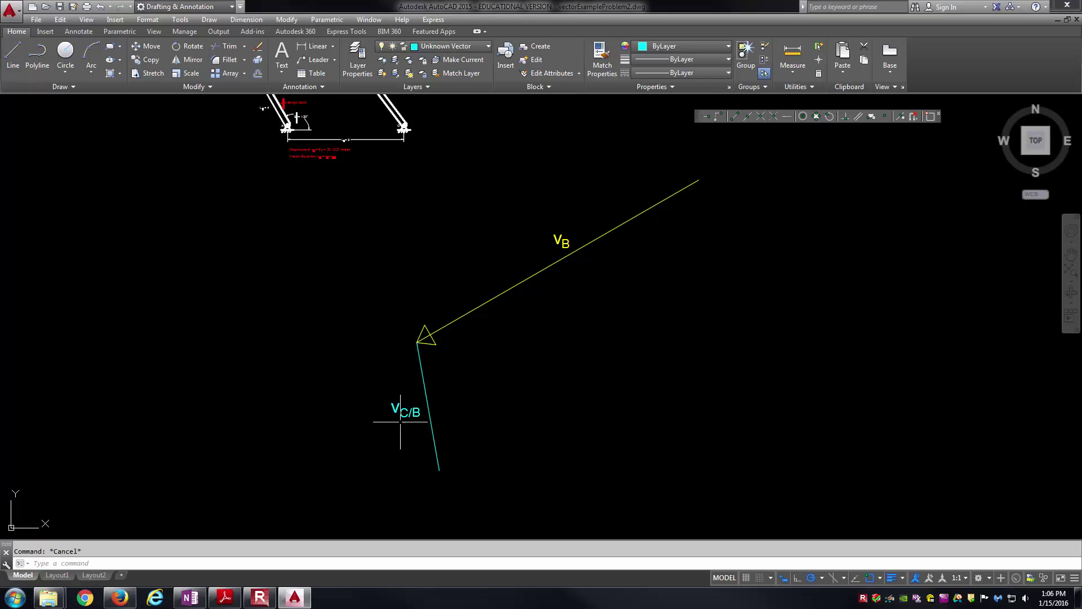
# Step: Draw a line 10 units long from beyond joint C, running down across link CD parallel to the vC arrow
pyautogui.scroll(6, 337, 221)
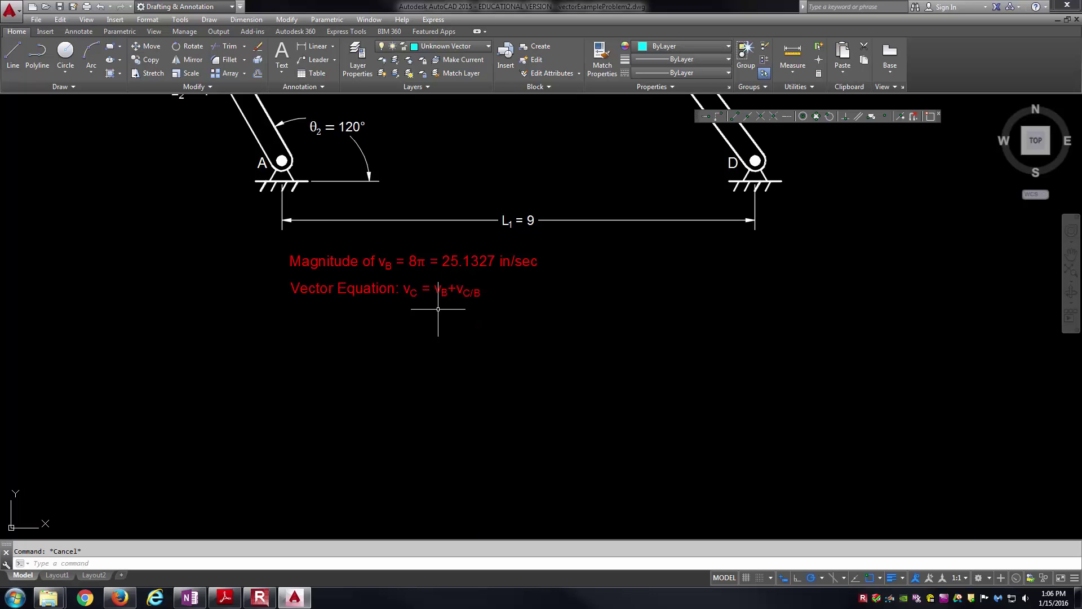
pyautogui.scroll(-4, 425, 297)
pyautogui.scroll(5, 435, 237)
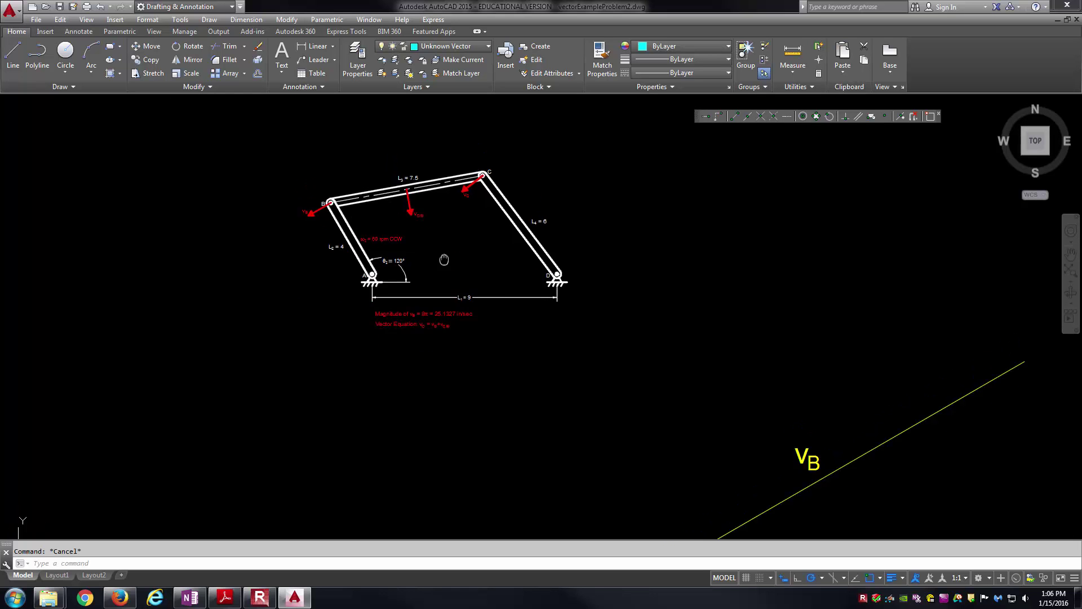
pyautogui.write('l')
pyautogui.press('Return')
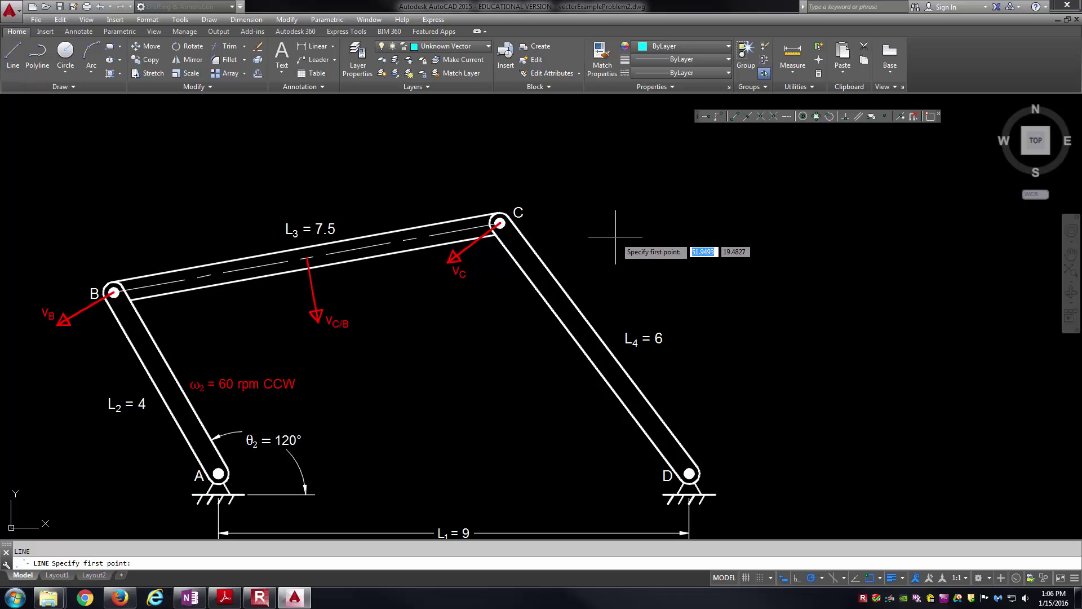
pyautogui.click(696, 225)
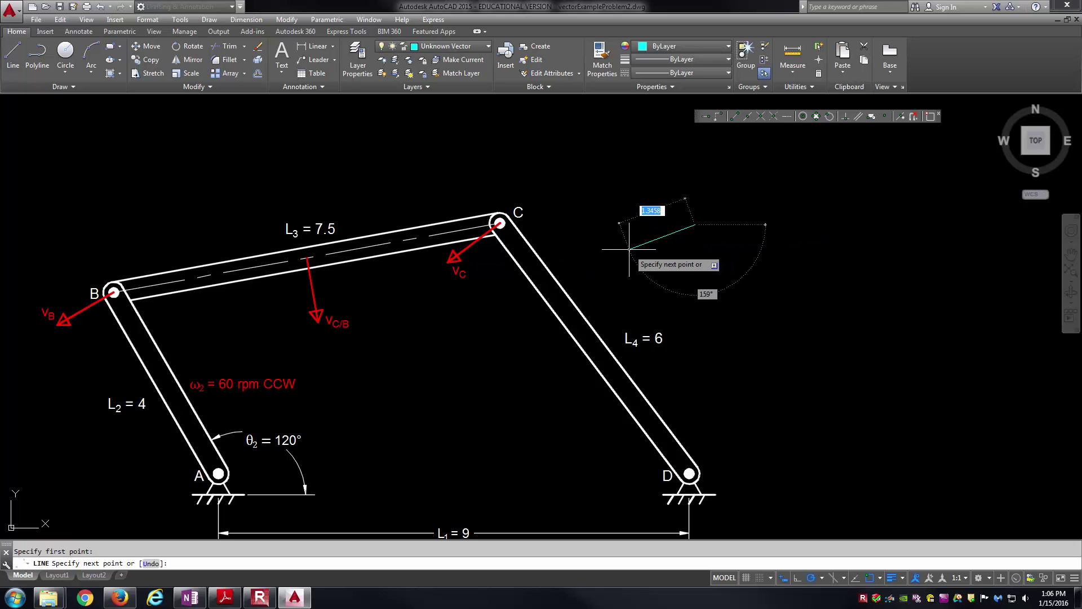
pyautogui.click(859, 116)
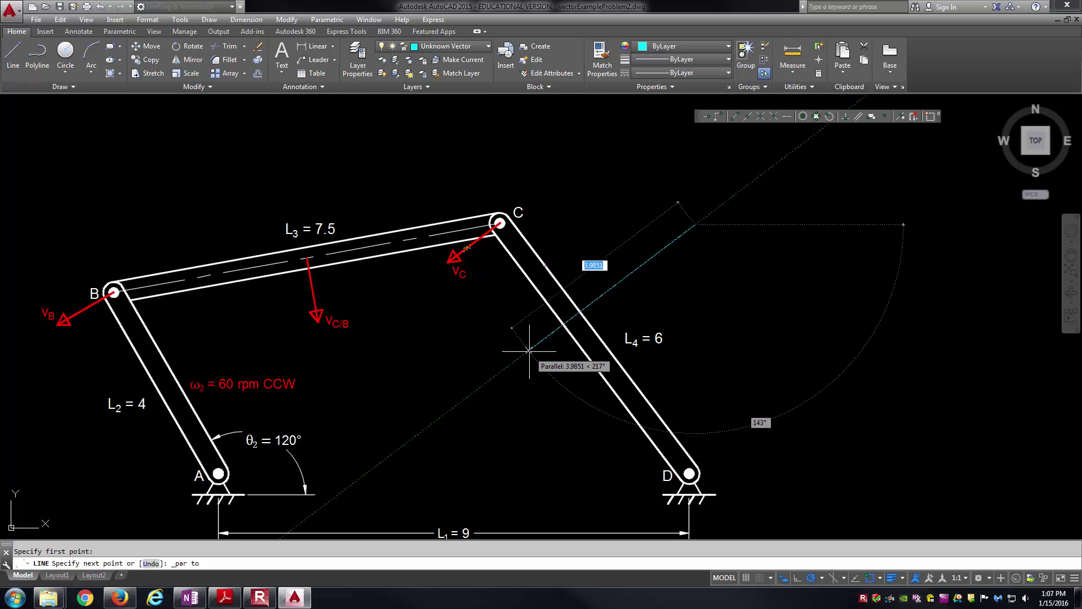
pyautogui.write('10')
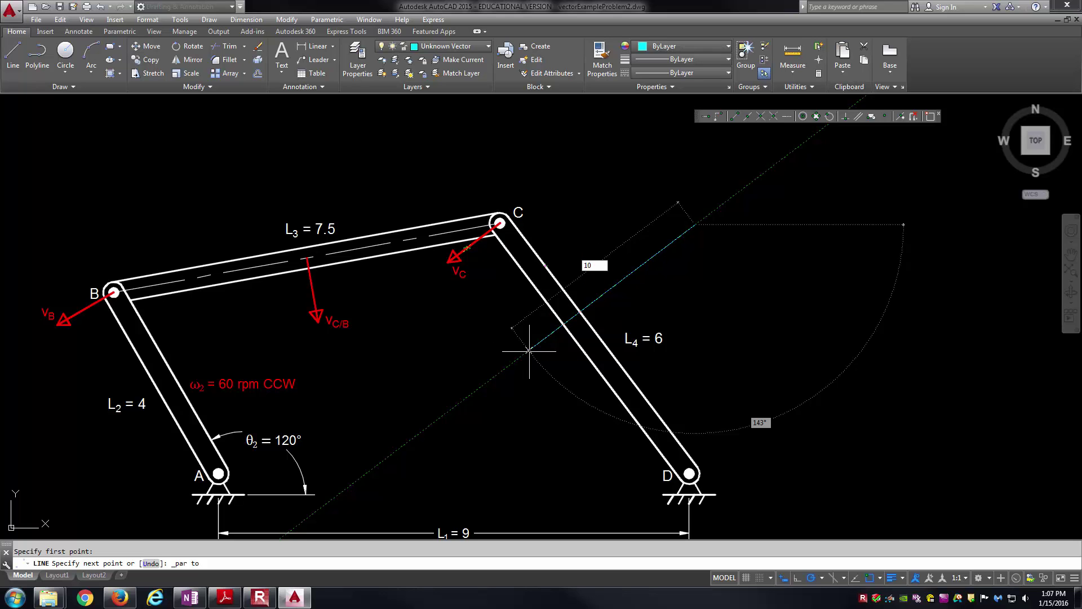
pyautogui.press('Return')
pyautogui.press('Return')
pyautogui.scroll(-4, 533, 350)
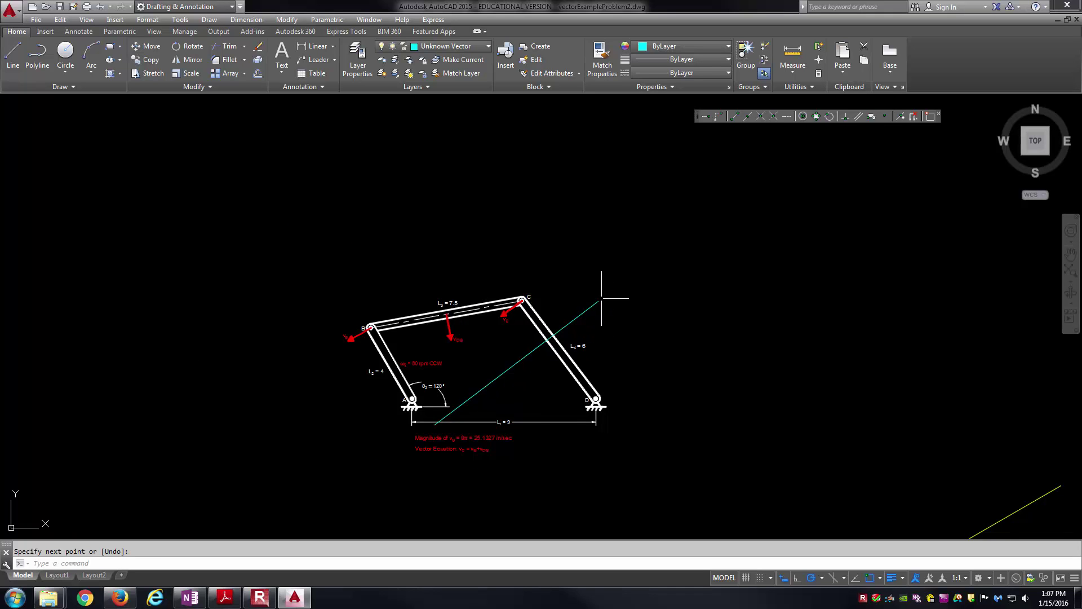
# Step: Move the vC direction line by its upper endpoint onto the tail of the large vB vector
pyautogui.write('m')
pyautogui.press('Return')
pyautogui.click(567, 320)
pyautogui.click(563, 326)
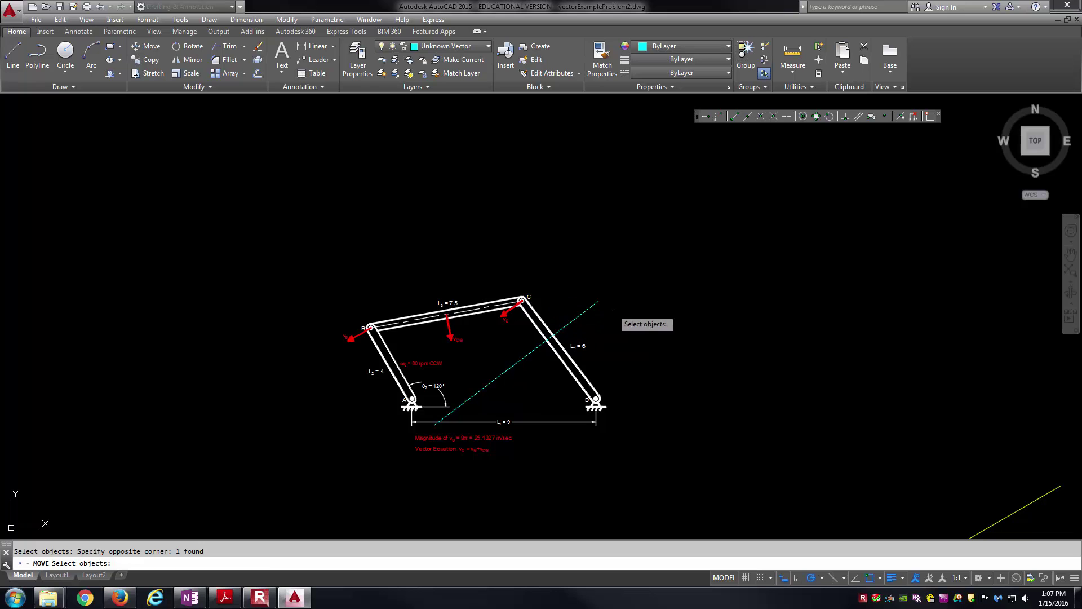
pyautogui.press('Return')
pyautogui.click(598, 302)
pyautogui.moveTo(731, 353); pyautogui.dragTo(601, 232, button='middle')
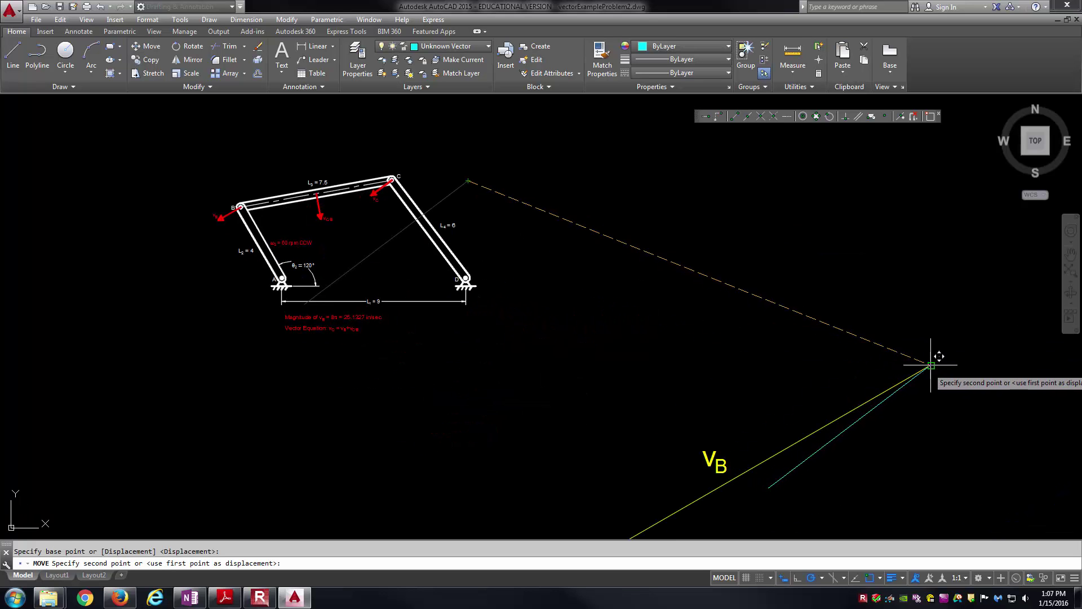
pyautogui.press('Escape')
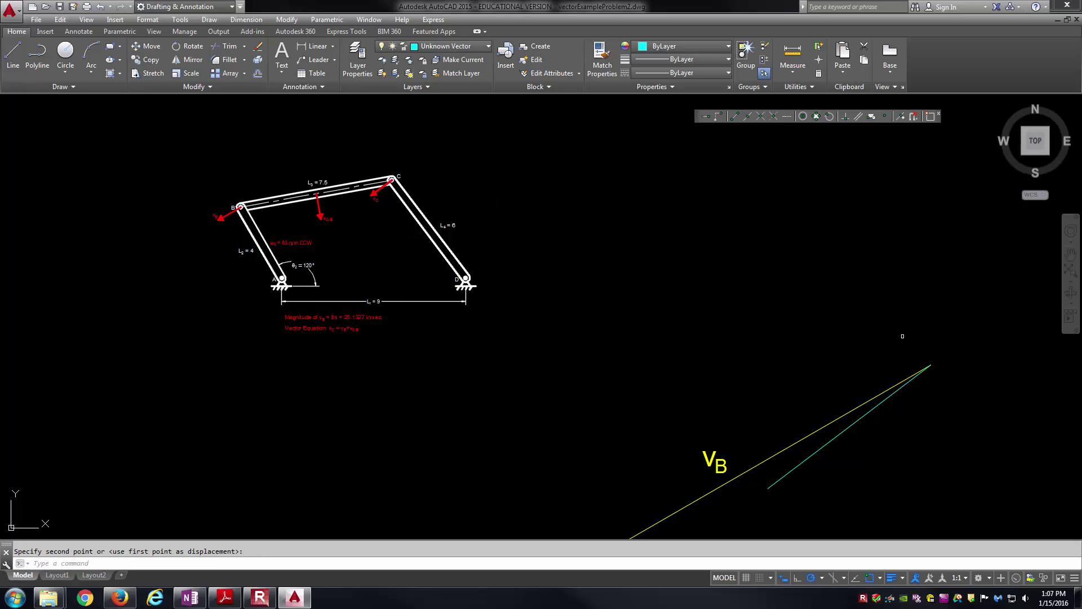
# Step: Extend the lower end of the vC direction line to meet the vC/B direction line
pyautogui.scroll(-3, 823, 310)
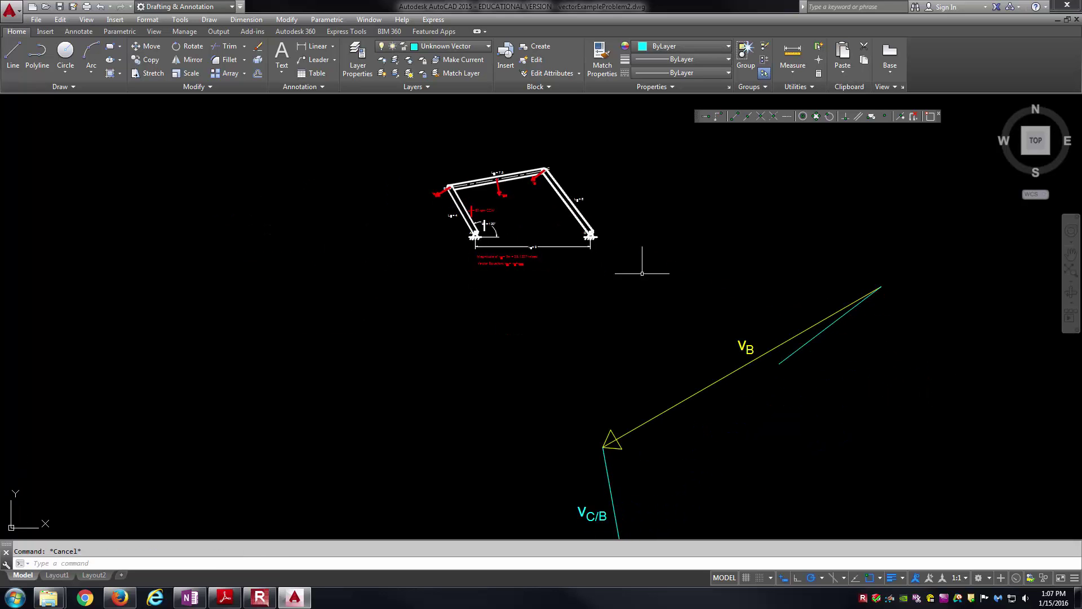
pyautogui.moveTo(887, 307); pyautogui.dragTo(895, 230, button='middle')
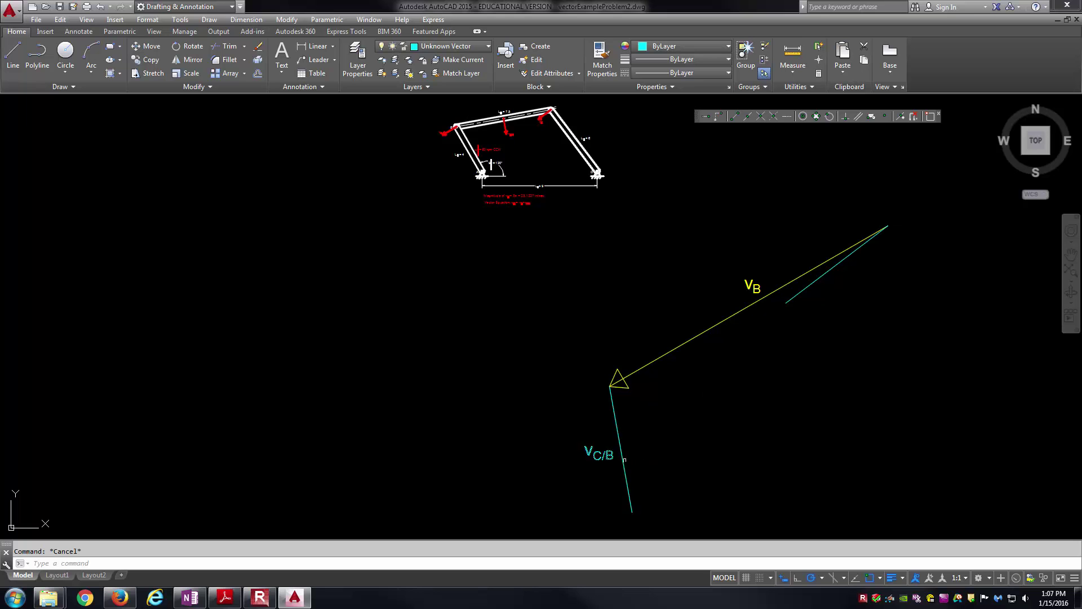
pyautogui.moveTo(709, 435); pyautogui.dragTo(685, 403, button='middle')
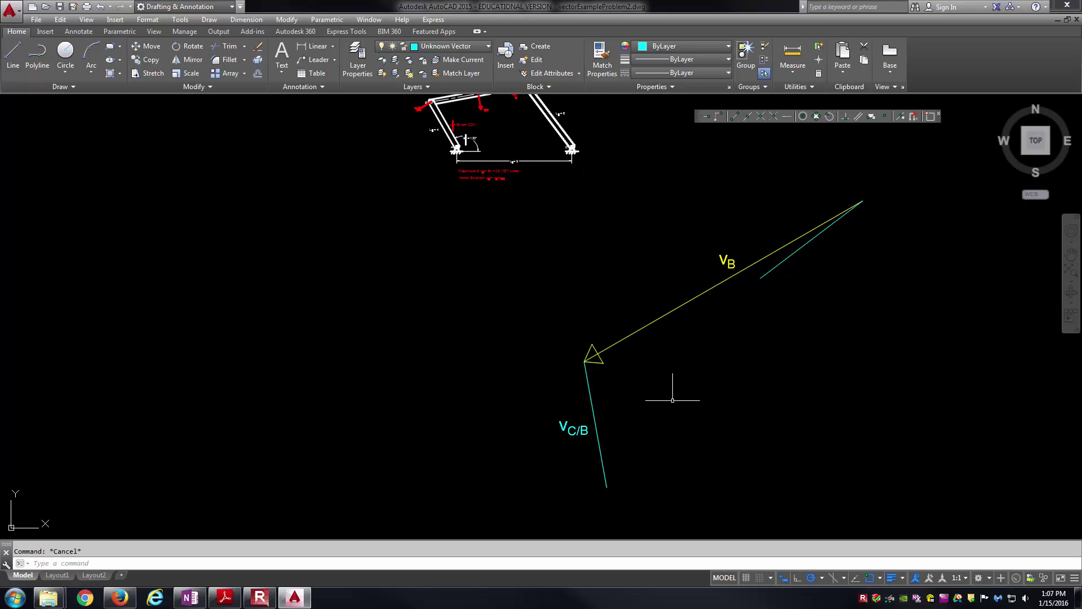
pyautogui.scroll(2, 525, 212)
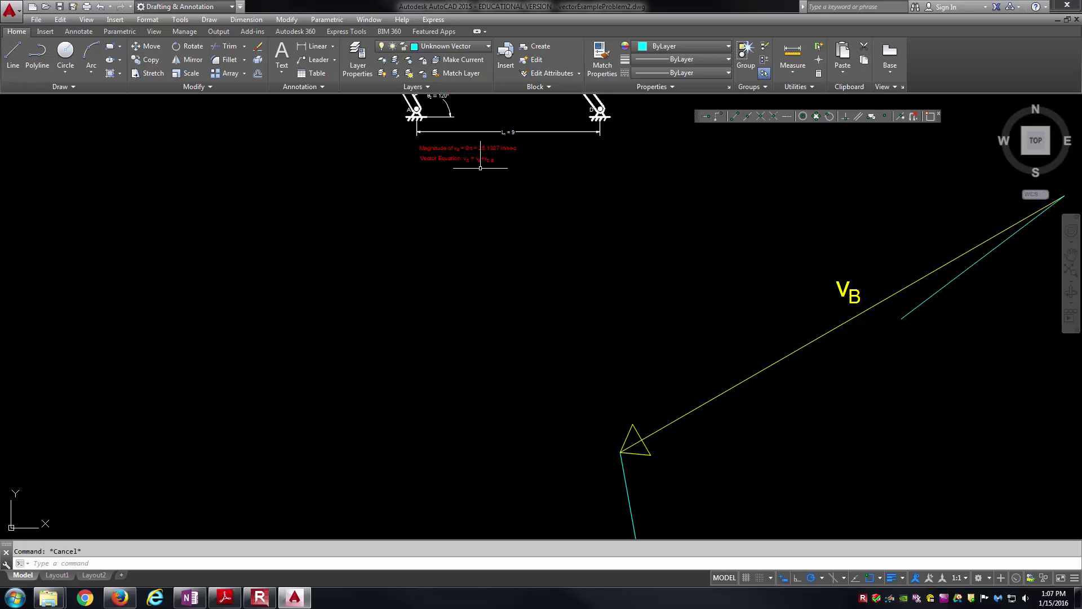
pyautogui.scroll(-2, 467, 208)
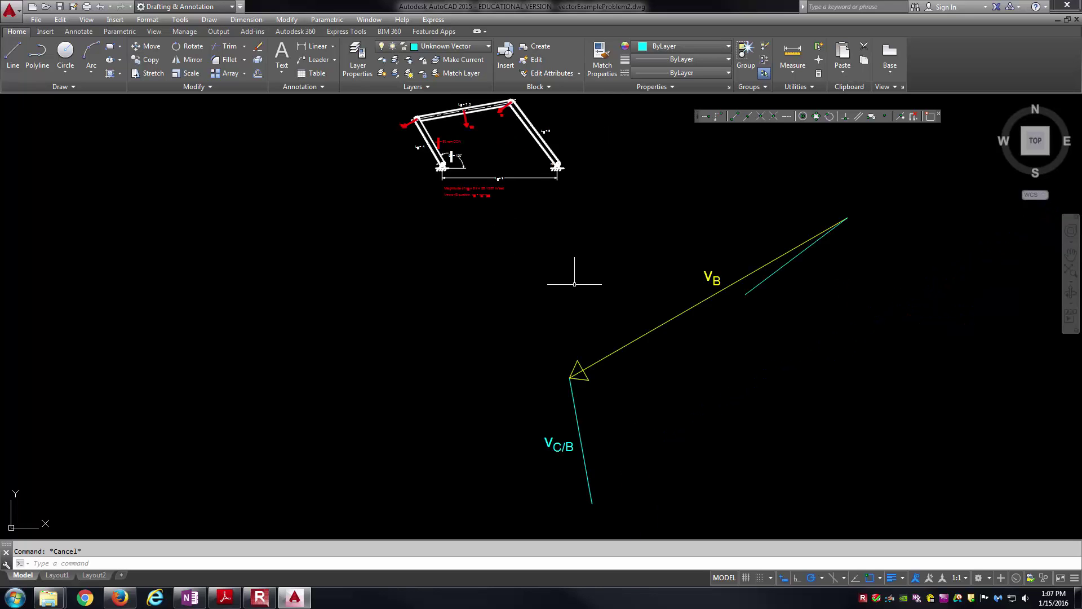
pyautogui.moveTo(570, 266); pyautogui.dragTo(533, 264, button='middle')
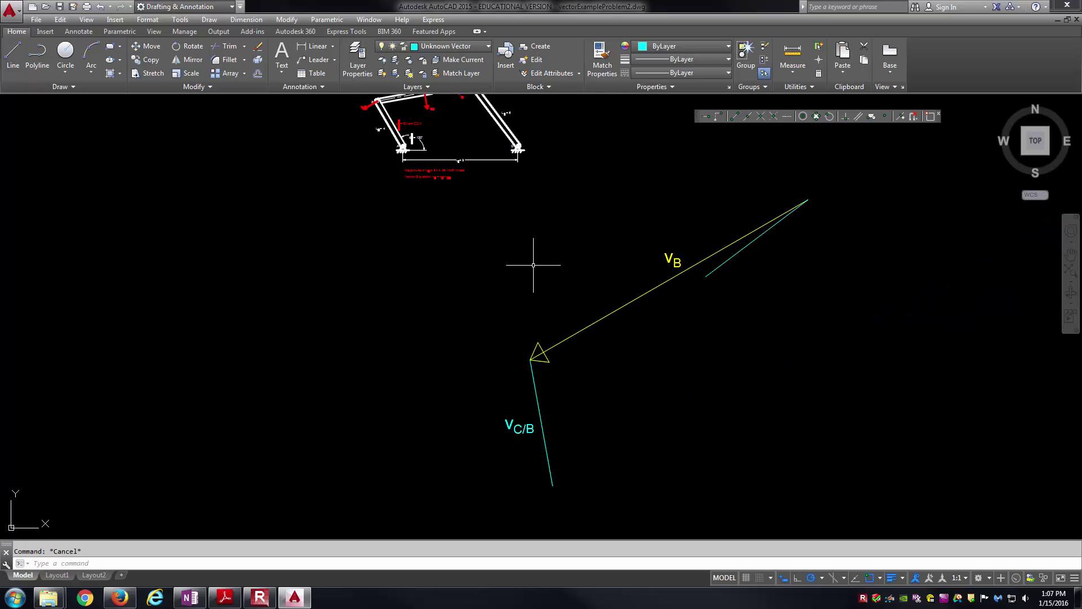
pyautogui.moveTo(662, 276); pyautogui.dragTo(640, 282, button='middle')
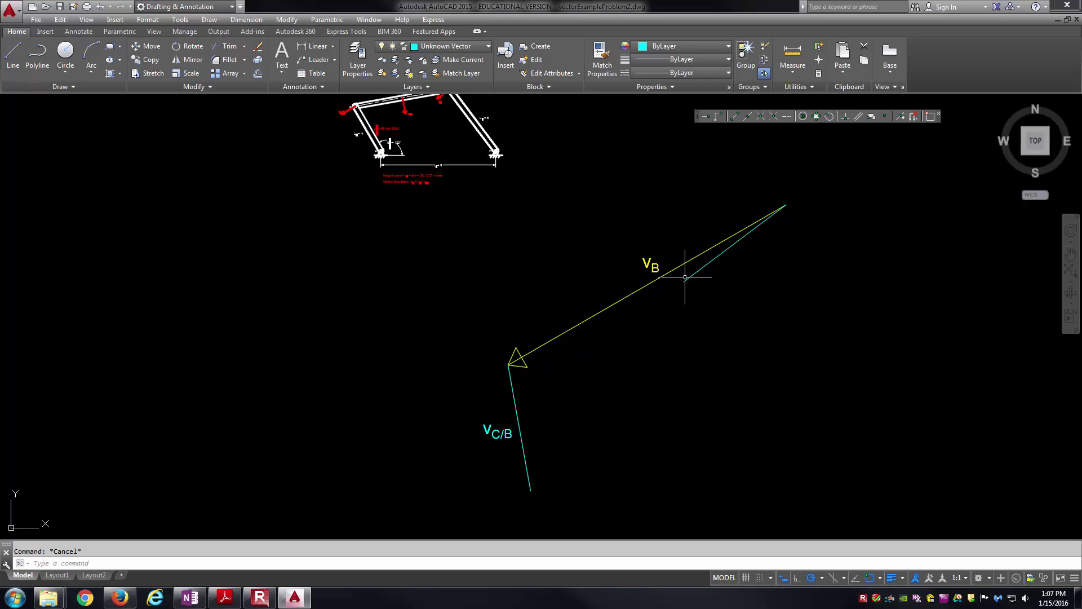
pyautogui.write('exte')
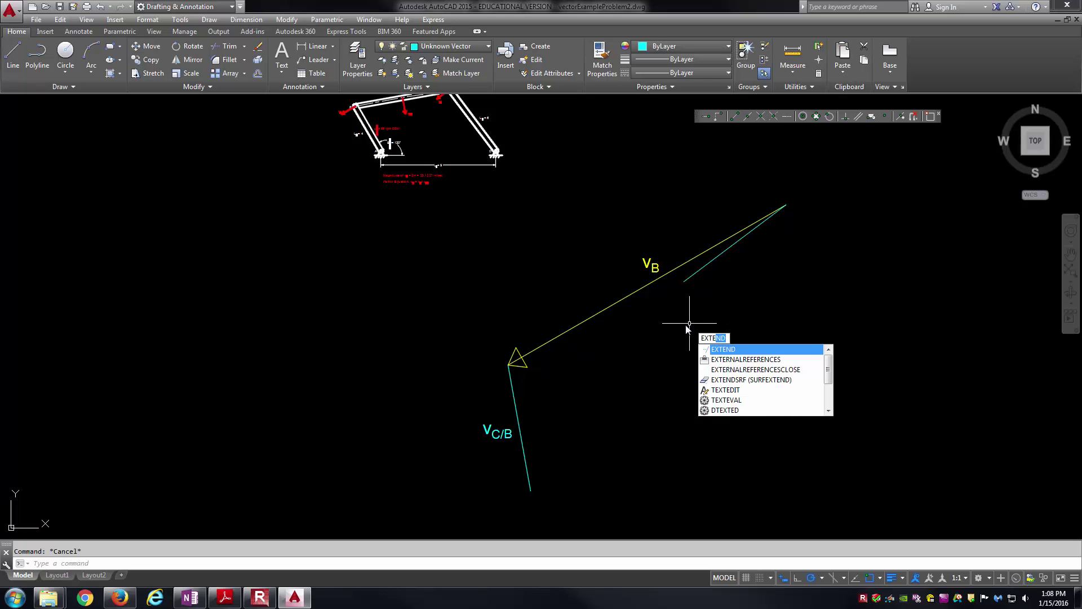
pyautogui.press('Return')
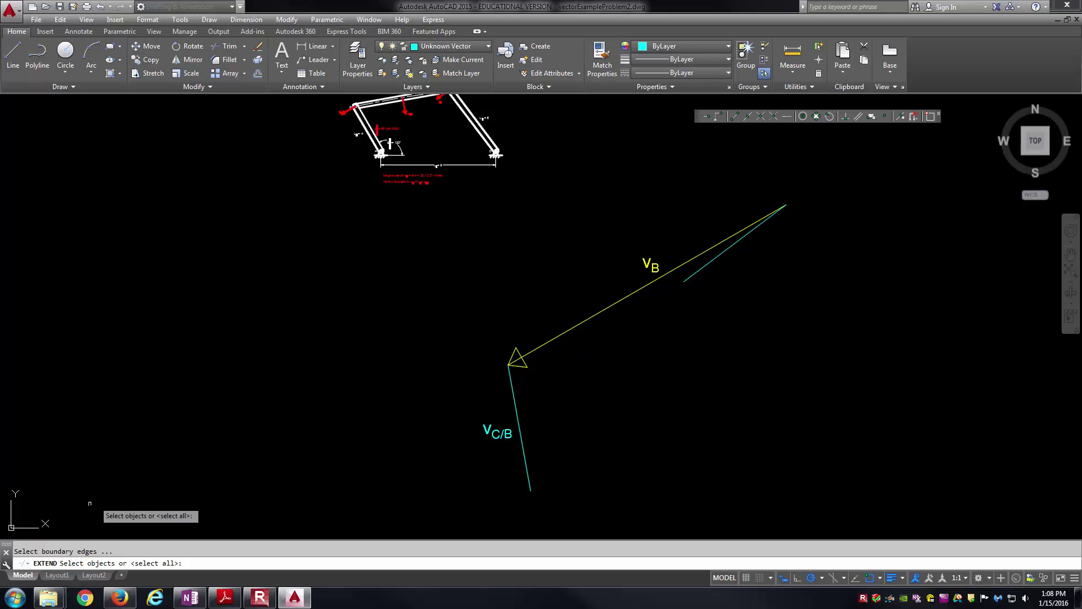
pyautogui.click(524, 449)
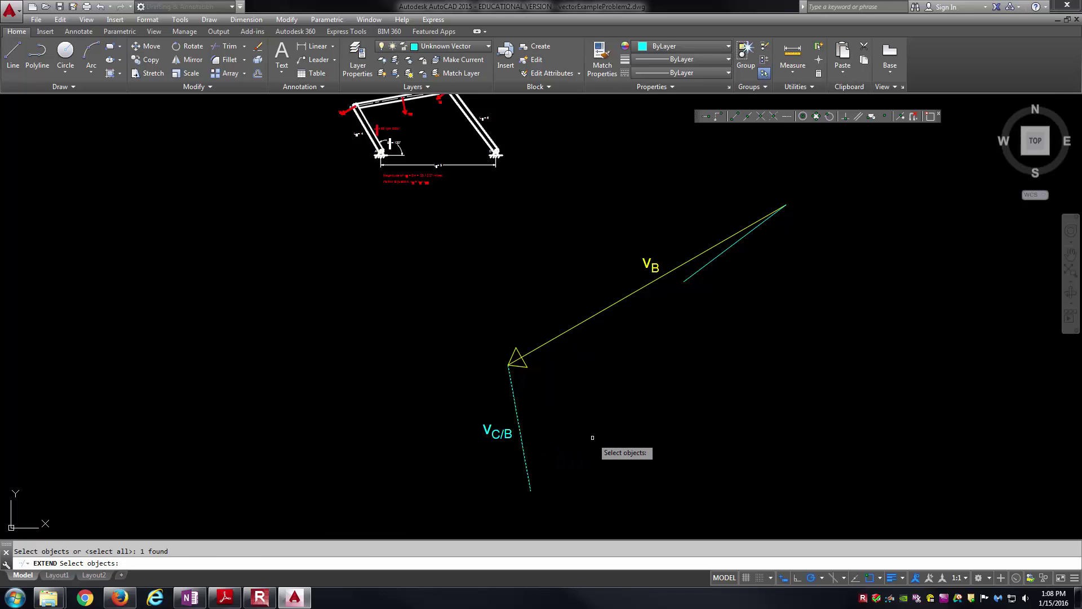
pyautogui.press('Return')
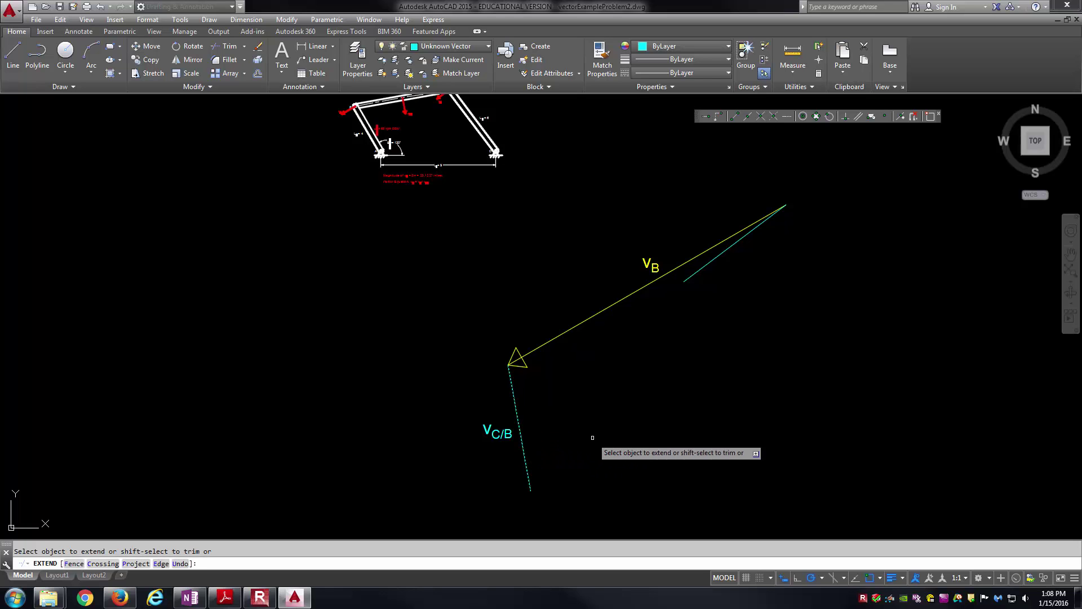
pyautogui.click(690, 277)
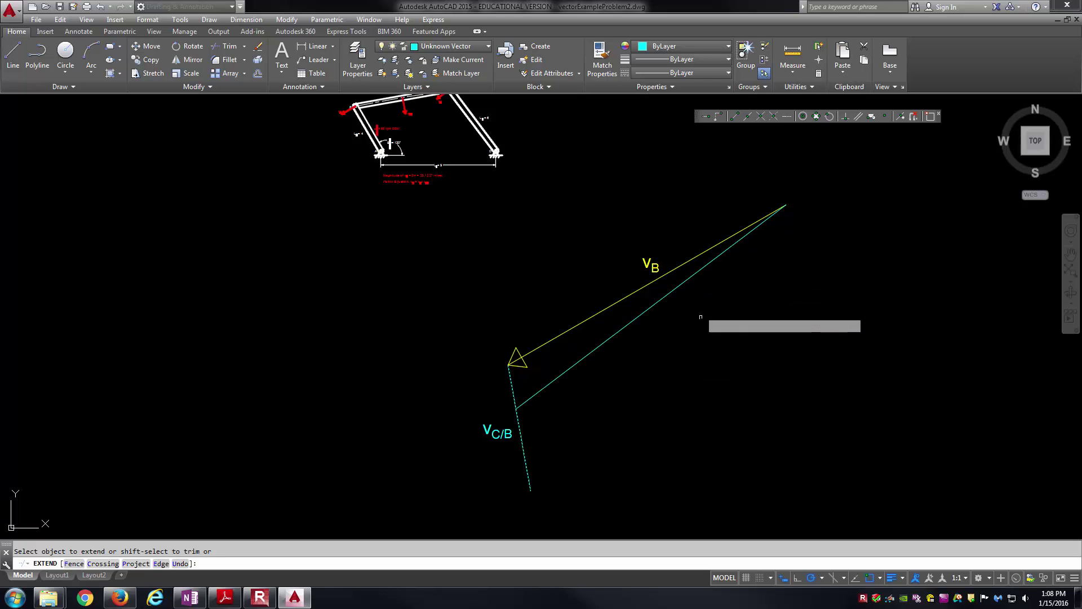
pyautogui.press('Escape')
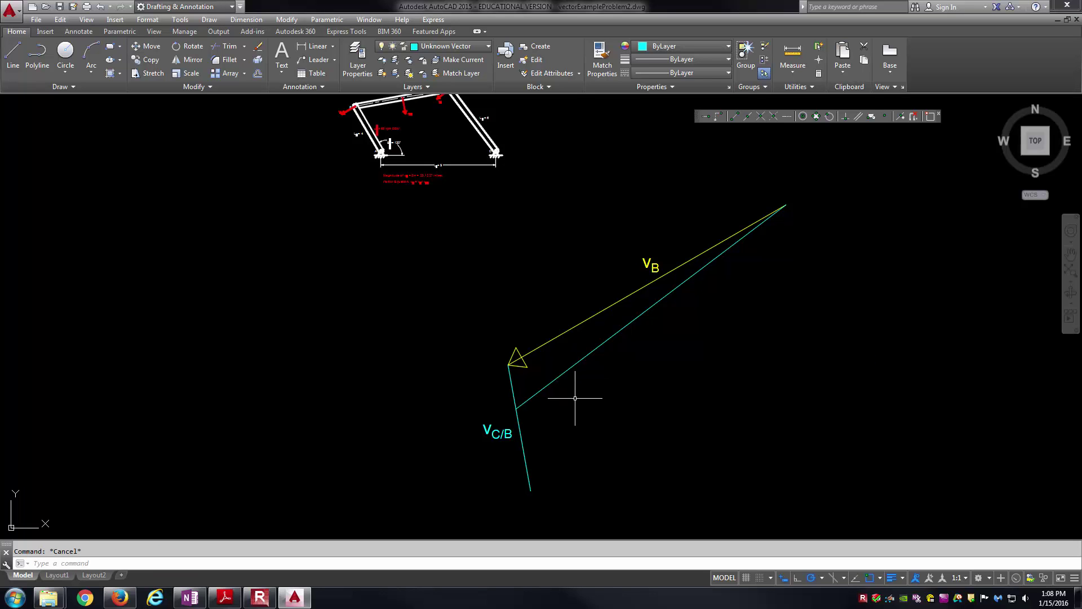
# Step: Trim off the part of the vC/B direction line that runs below its intersection with the vC line
pyautogui.write('tr')
pyautogui.press('Return')
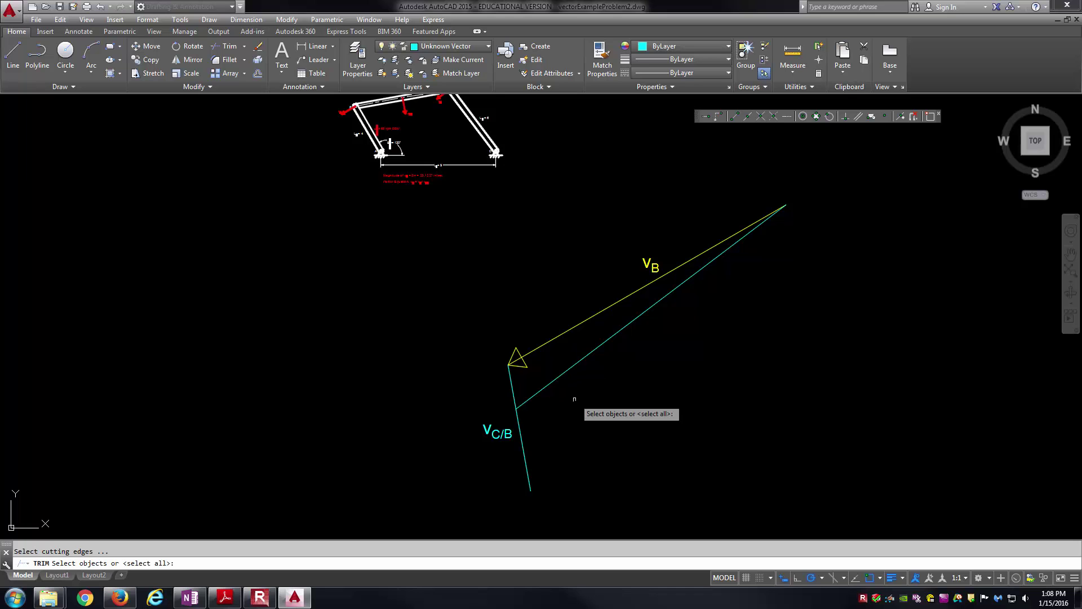
pyautogui.click(545, 410)
pyautogui.click(540, 388)
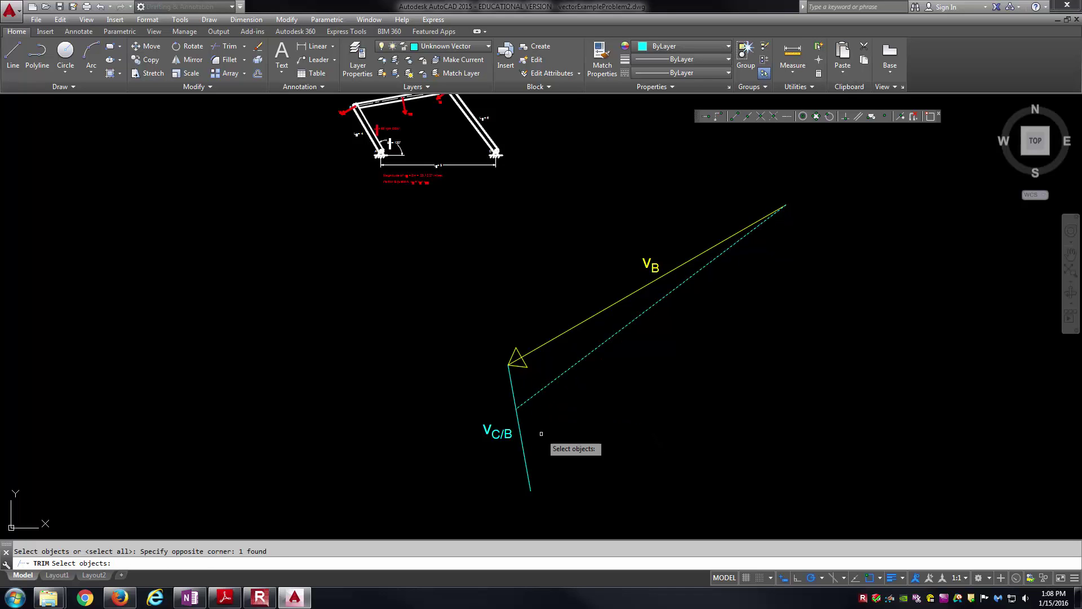
pyautogui.press('Return')
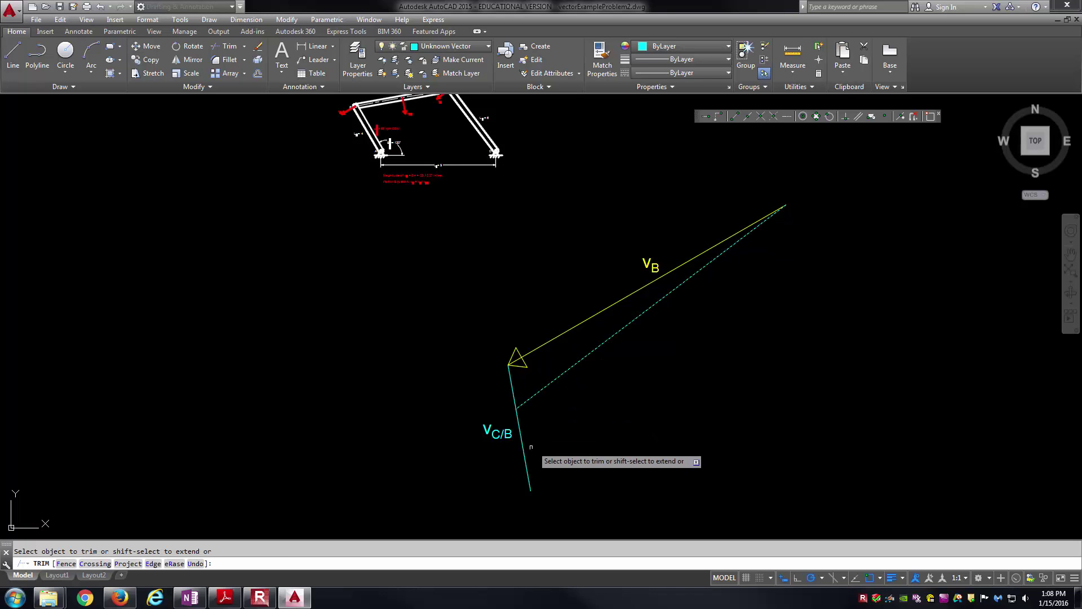
pyautogui.click(525, 453)
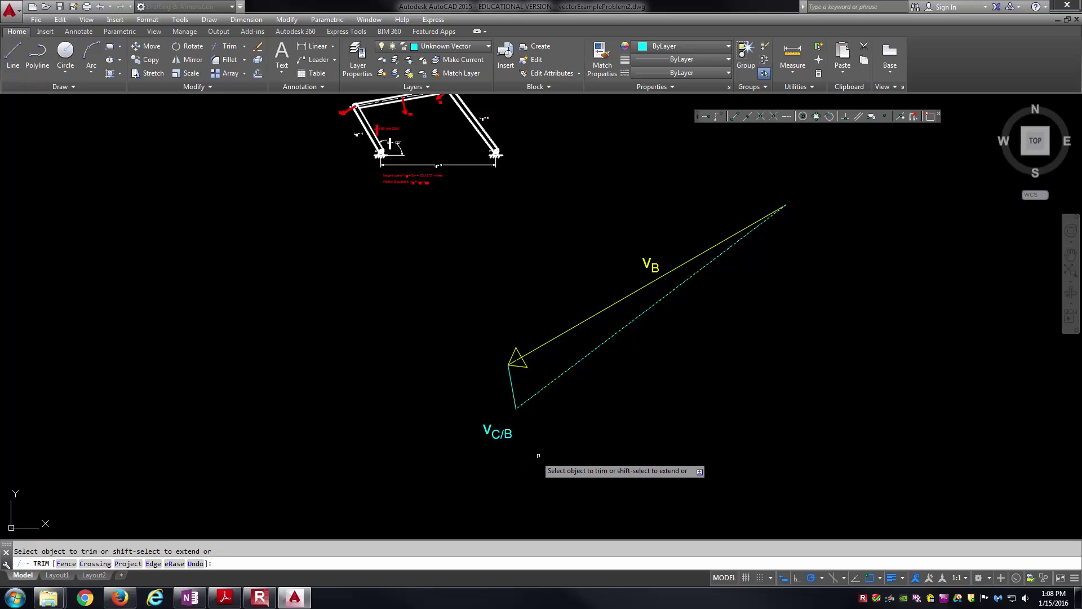
pyautogui.press('Escape')
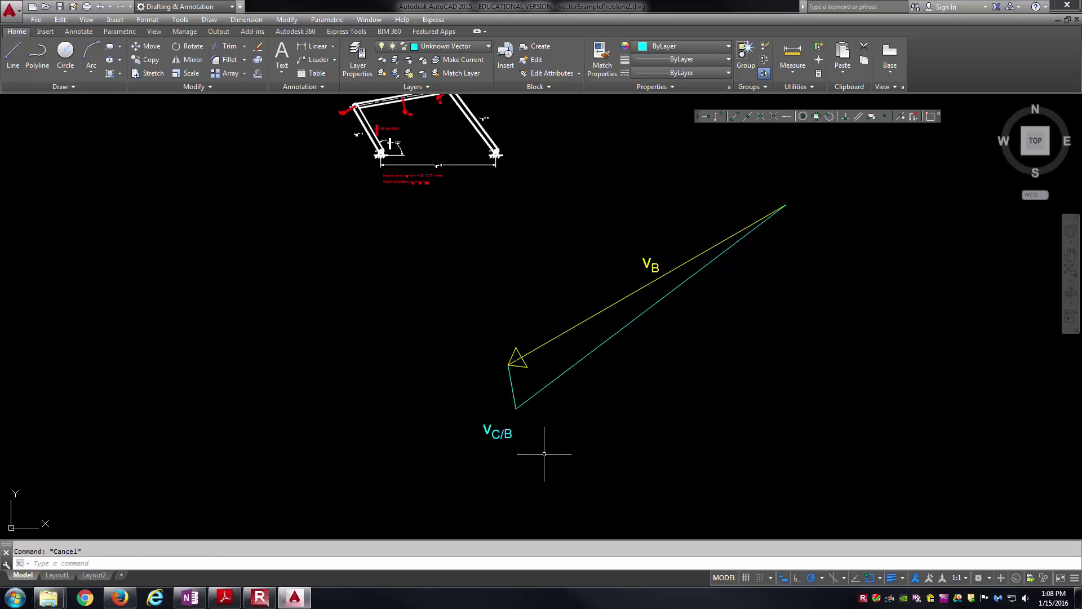
# Step: Move the vC/B label up beside the shortened vC/B vector
pyautogui.write('m')
pyautogui.press('Return')
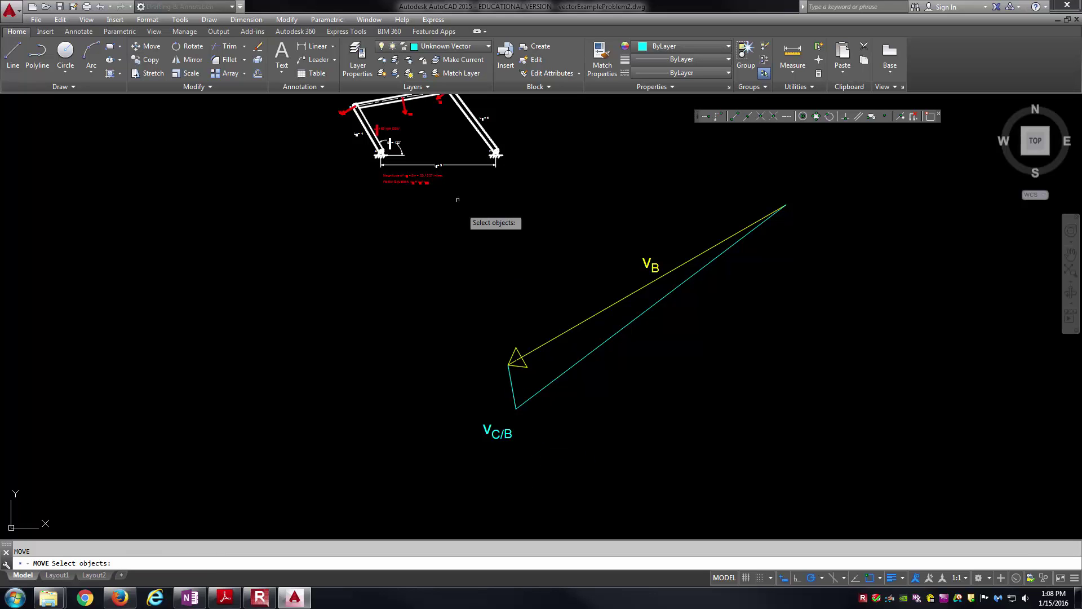
pyautogui.scroll(4, 395, 180)
pyautogui.scroll(-4, 484, 179)
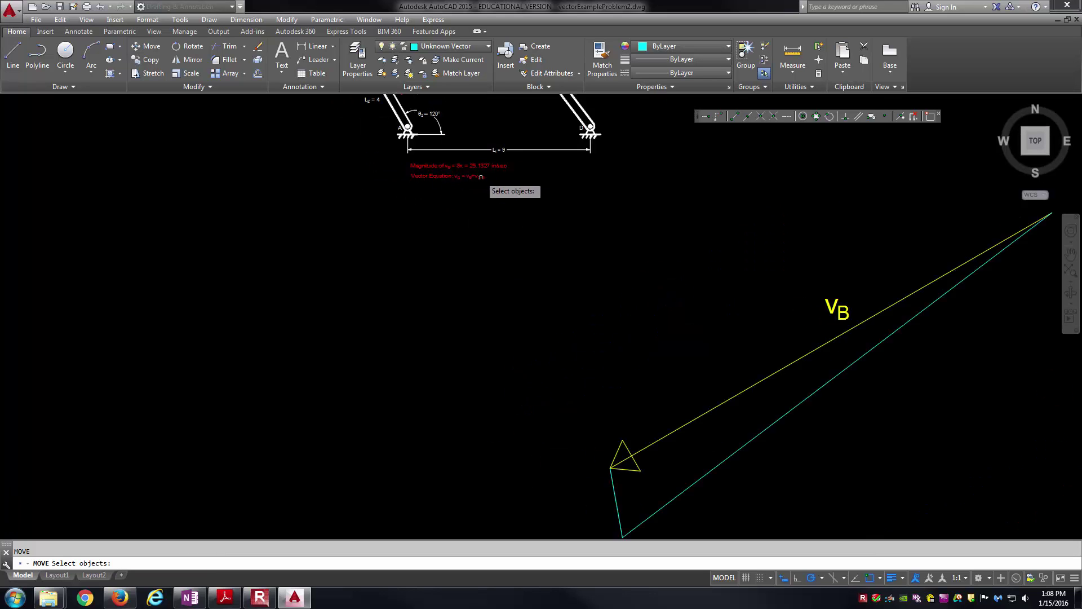
pyautogui.click(557, 427)
pyautogui.press('Return')
pyautogui.click(563, 434)
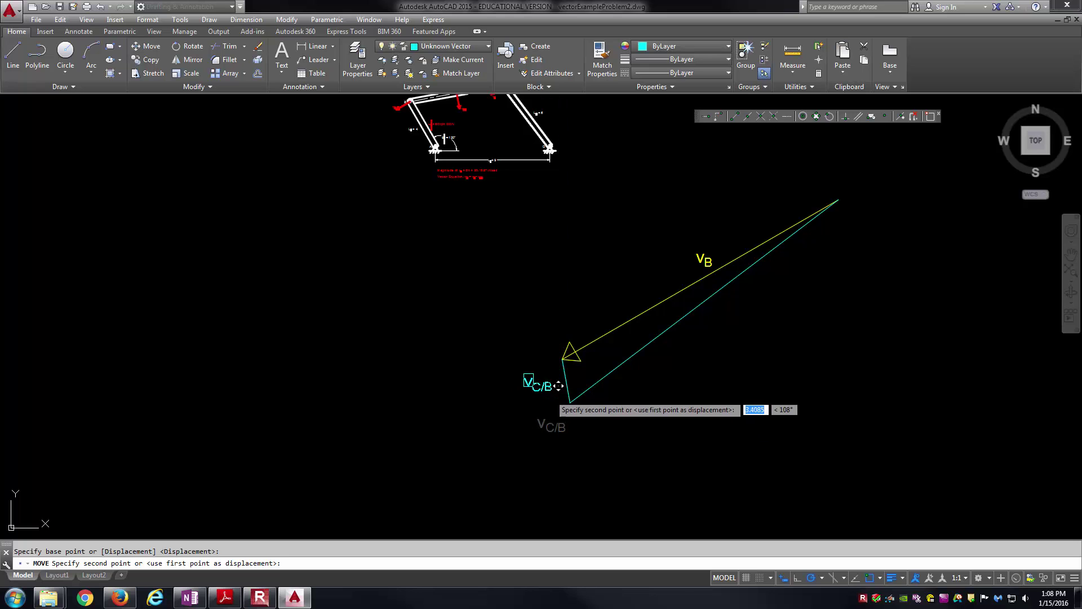
pyautogui.press('Escape')
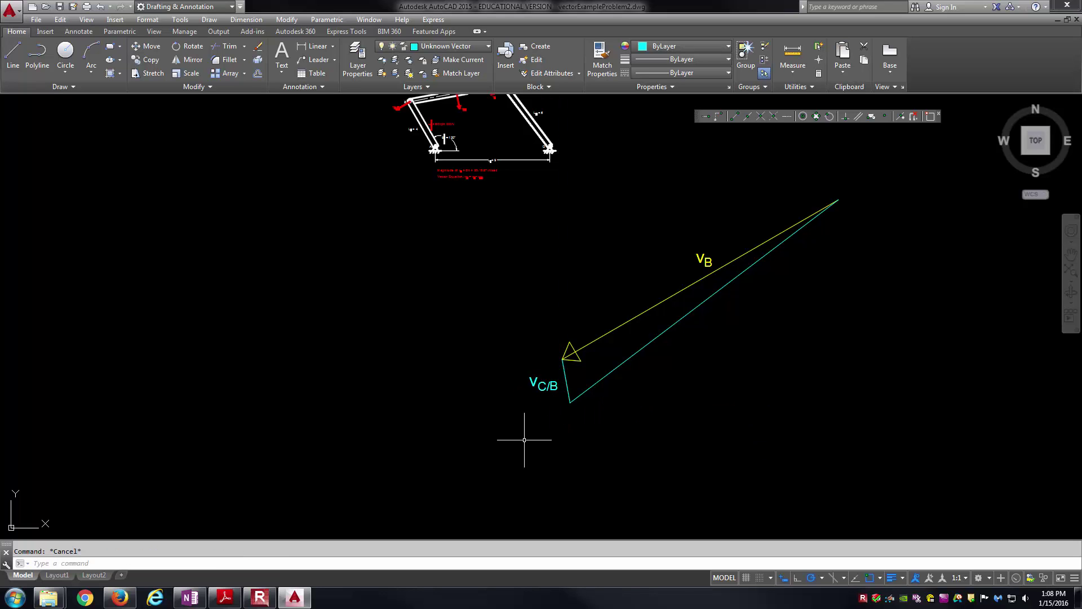
# Step: Set the text height of the whole Vector Equation note below the linkage to 1
pyautogui.moveTo(522, 438); pyautogui.dragTo(515, 434, button='middle')
pyautogui.doubleClick(417, 175)
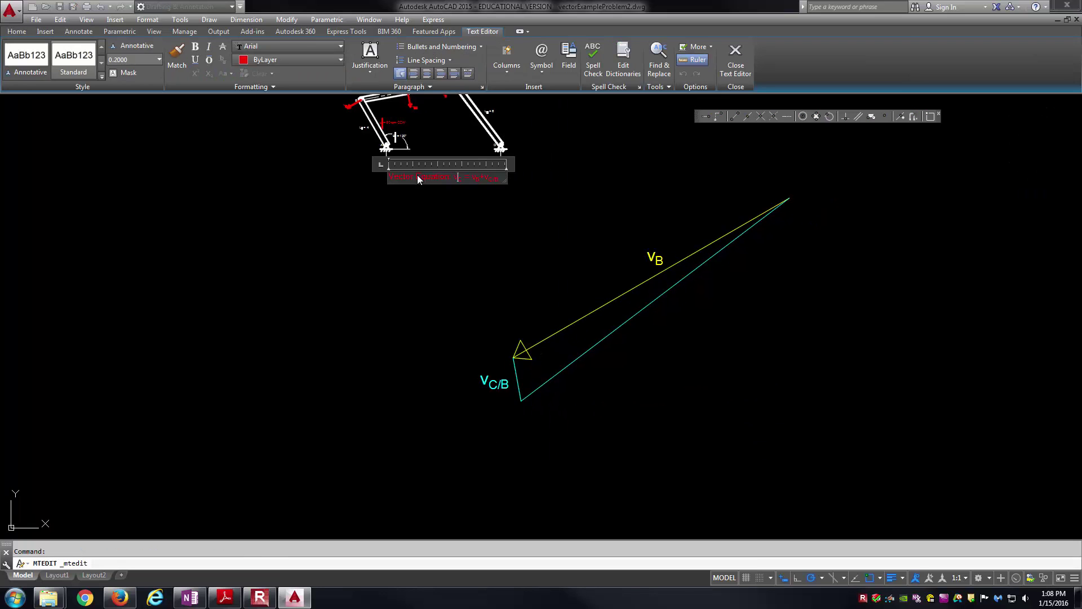
pyautogui.moveTo(499, 179); pyautogui.dragTo(274, 150)
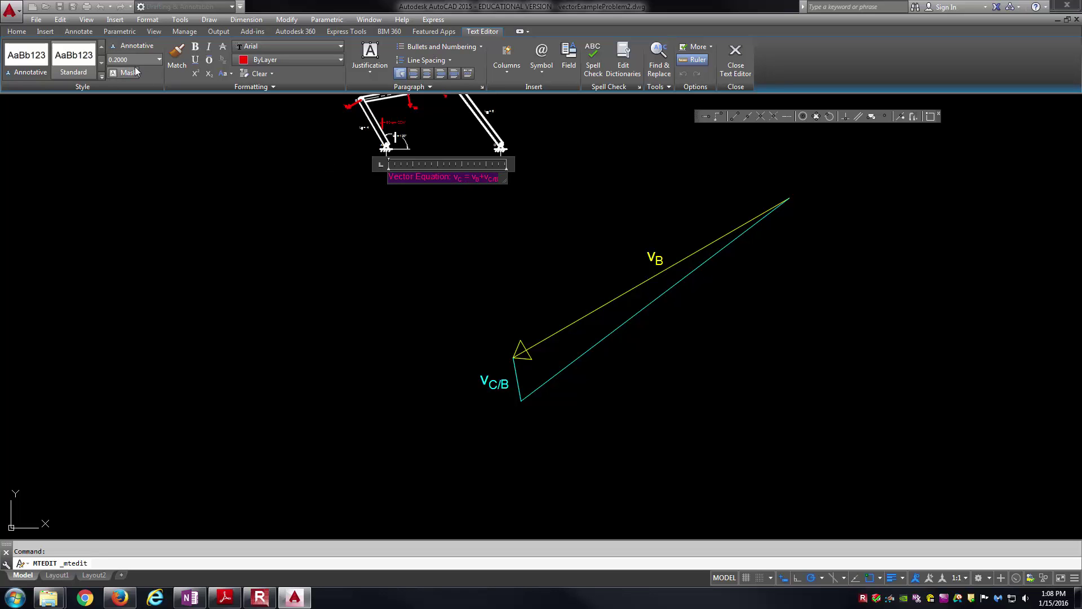
pyautogui.write('0.5')
pyautogui.press('Return')
pyautogui.click(280, 261)
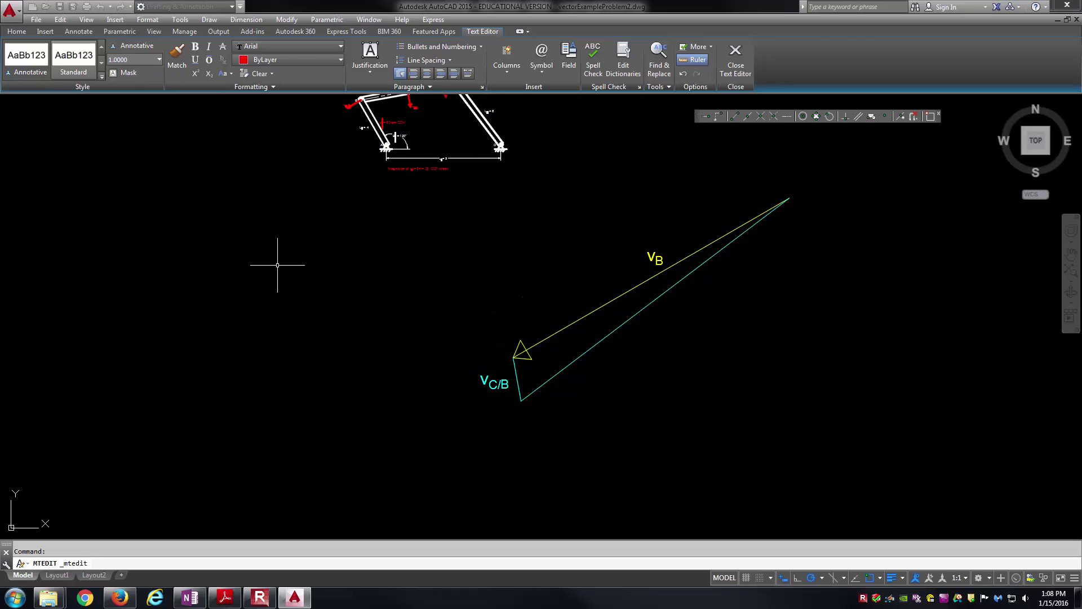
# Step: Widen the Vector Equation note's text frame so that the whole equation fits on one line
pyautogui.click(450, 196)
pyautogui.click(449, 173)
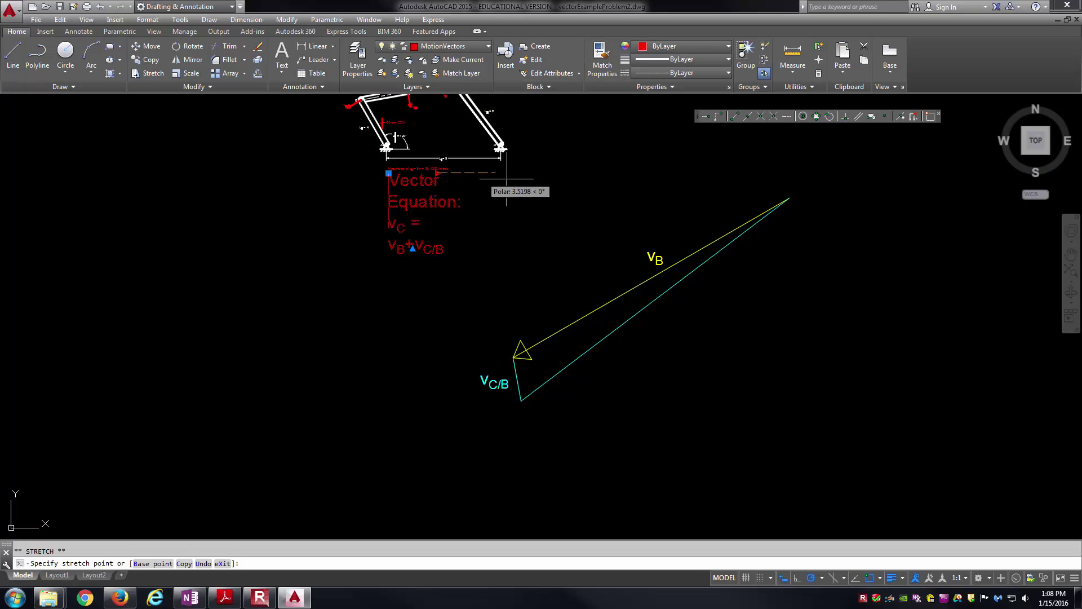
pyautogui.click(684, 164)
pyautogui.press('Escape')
# Step: Draw a line 1 unit long from the lower tip of vC/B, slanting up between vC/B and vC, as one arrowhead side
pyautogui.moveTo(648, 186)
pyautogui.mouseDown(button='middle')
pyautogui.moveTo(522, 223)
pyautogui.moveTo(504, 265)
pyautogui.moveTo(475, 279)
pyautogui.mouseUp(button='middle')
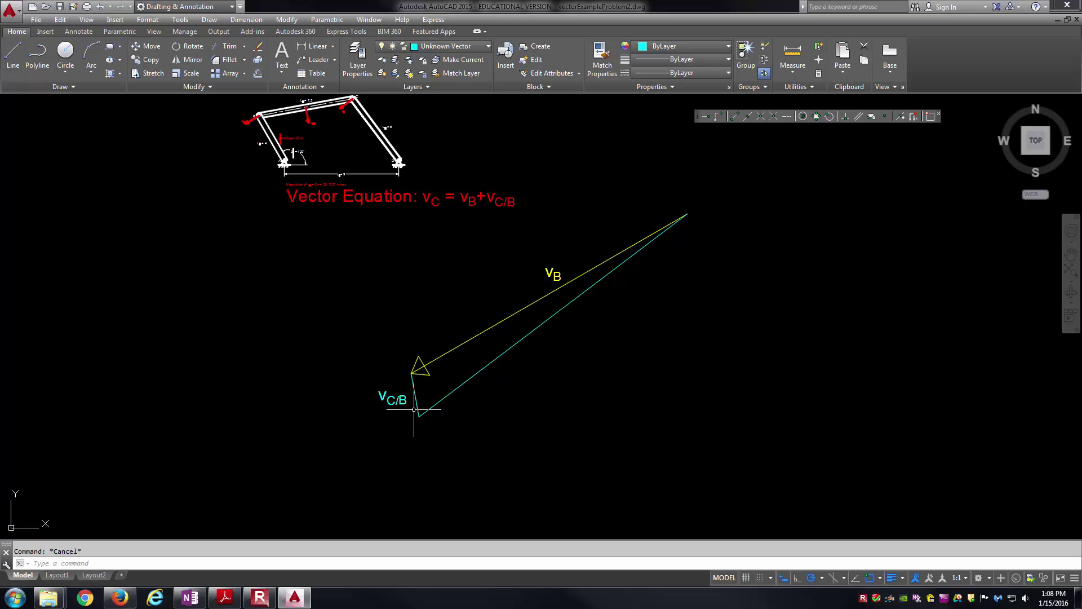
pyautogui.write('l')
pyautogui.press('Return')
pyautogui.scroll(8, 417, 415)
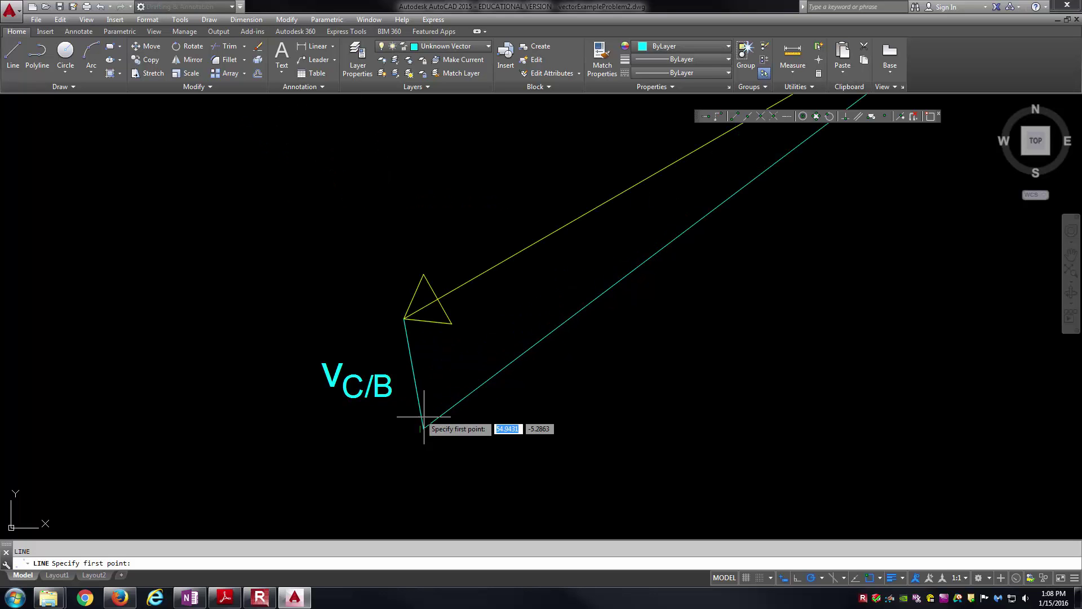
pyautogui.click(389, 419)
pyautogui.write('1')
pyautogui.press('Tab')
pyautogui.press('Return')
pyautogui.press('Escape')
# Step: Mirror the short arrowhead side about the vC/B line, keeping the original
pyautogui.press('Return')
pyautogui.click(411, 345)
pyautogui.click(415, 361)
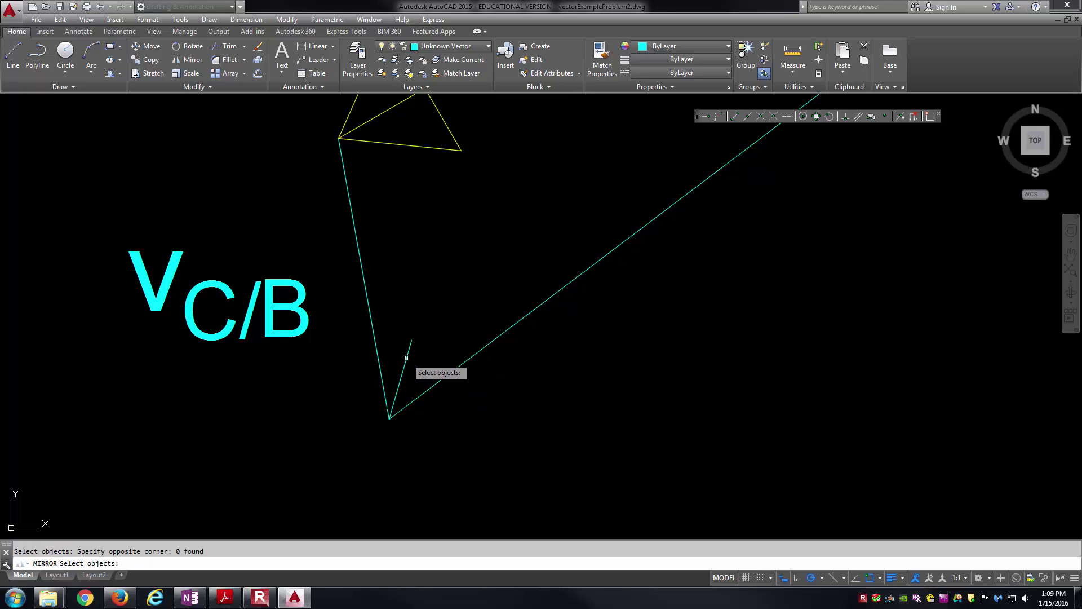
pyautogui.click(417, 375)
pyautogui.click(385, 375)
pyautogui.press('Return')
pyautogui.click(389, 417)
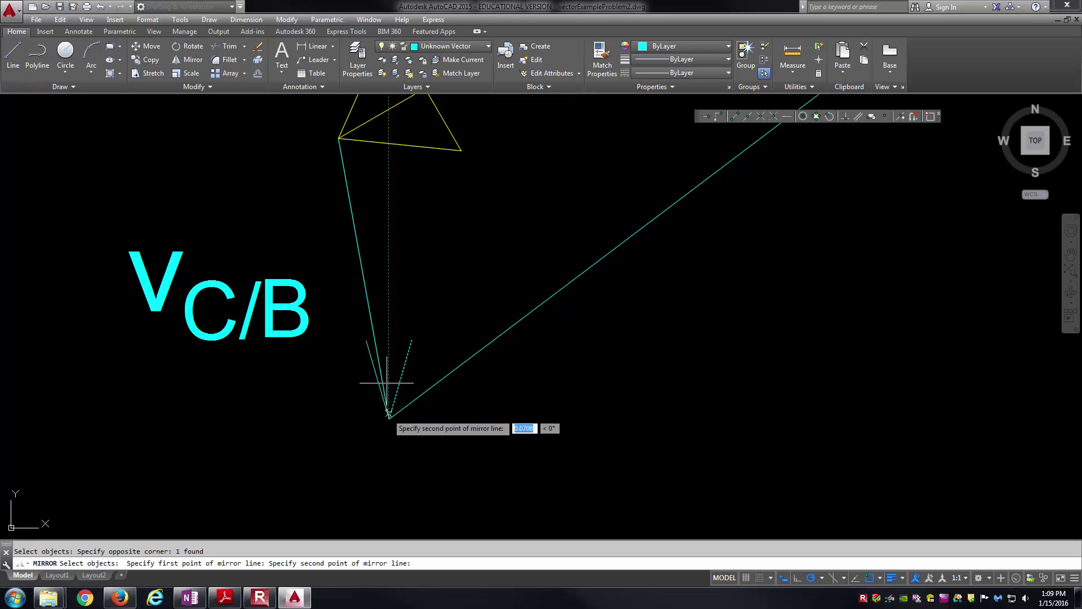
pyautogui.press('Return')
# Step: Close the vC/B arrowhead with a line joining the free ends of its two sides
pyautogui.write('l')
pyautogui.press('Return')
pyautogui.click(340, 354)
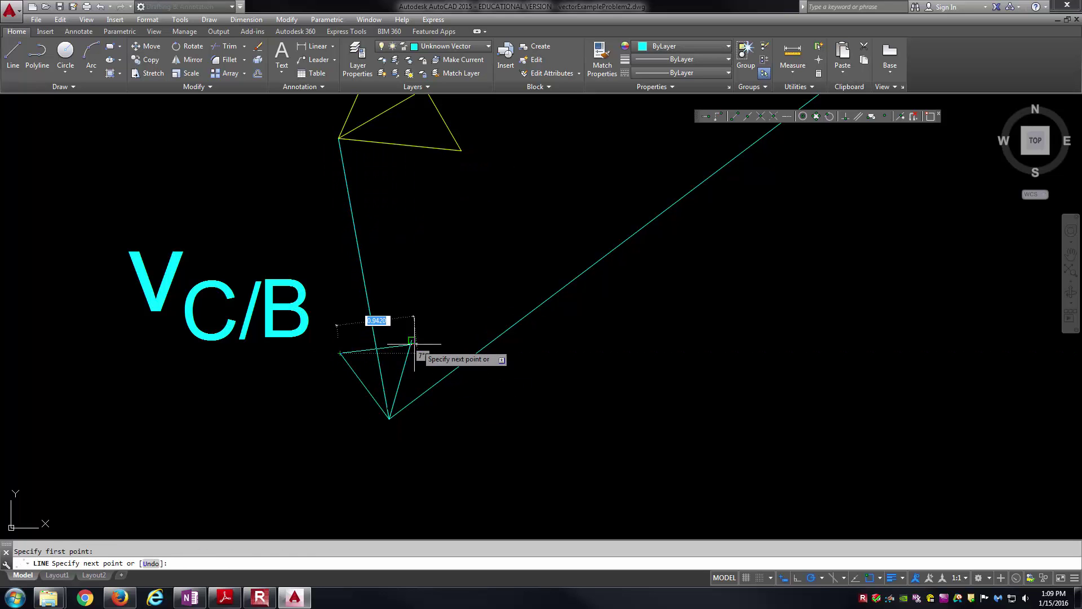
pyautogui.click(412, 341)
pyautogui.press('Escape')
pyautogui.scroll(-3, 393, 279)
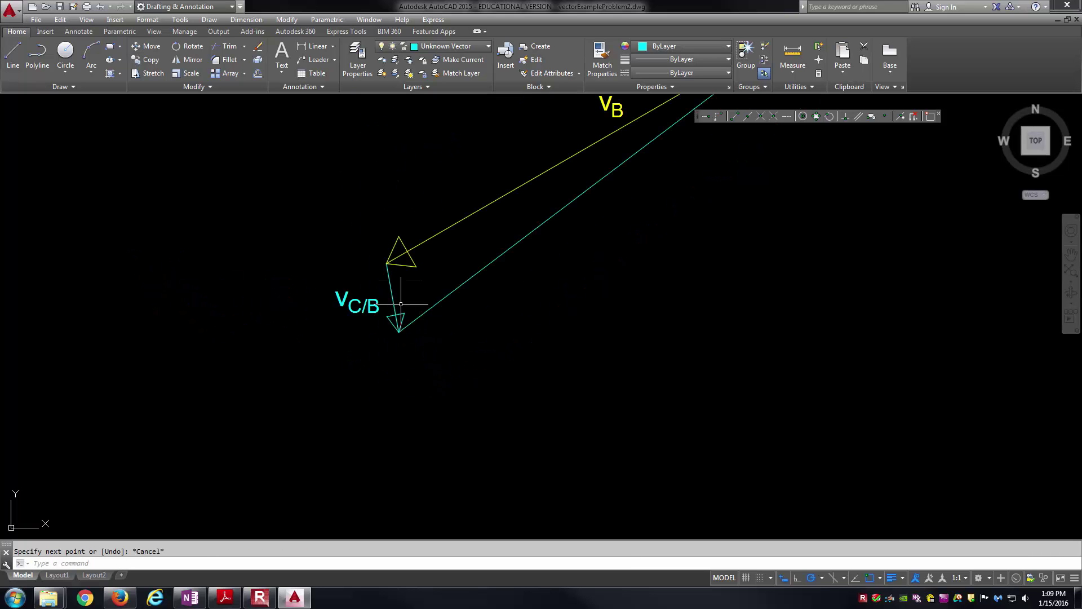
# Step: Draw a horizontal line 1.25 units long to the right from the lower tip of vC as an arrowhead side
pyautogui.moveTo(435, 322)
pyautogui.mouseDown(button='middle')
pyautogui.moveTo(464, 411)
pyautogui.moveTo(505, 392)
pyautogui.moveTo(496, 416)
pyautogui.mouseUp(button='middle')
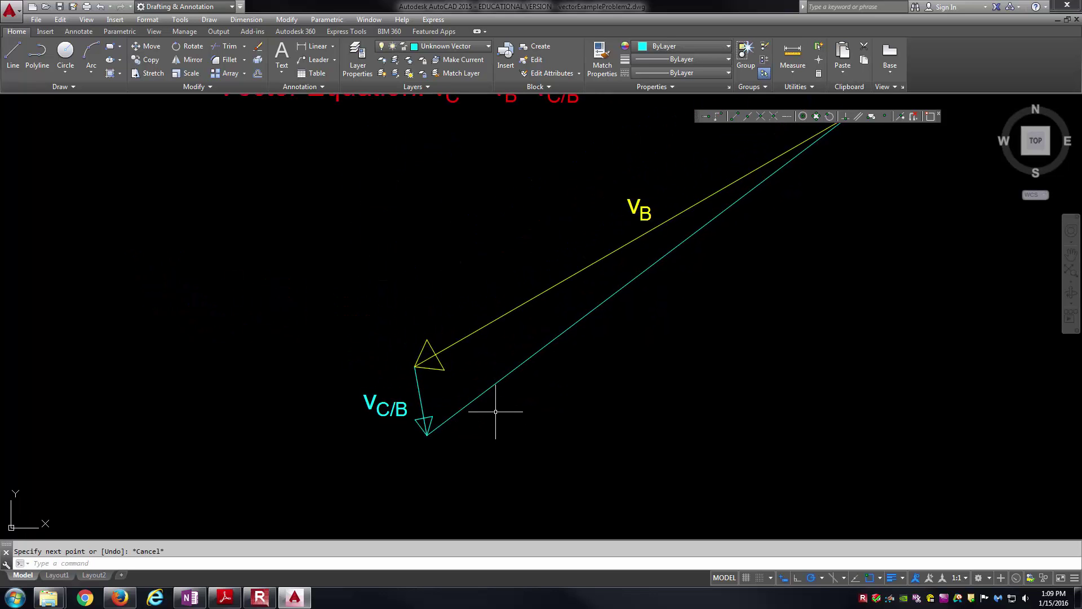
pyautogui.scroll(-2, 496, 416)
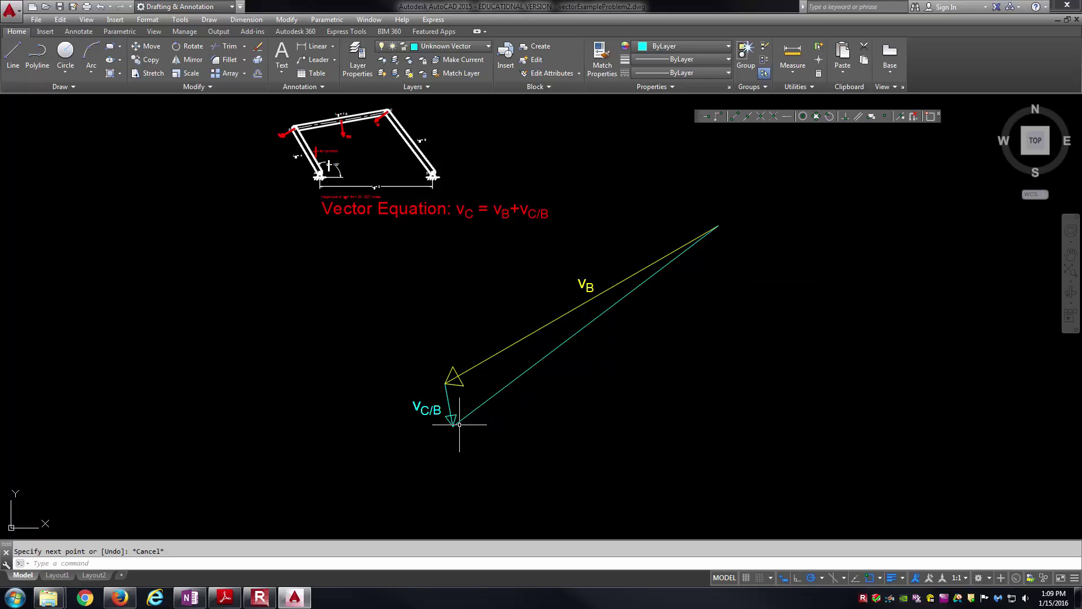
pyautogui.scroll(5, 460, 424)
pyautogui.write('l')
pyautogui.press('Return')
pyautogui.click(423, 435)
pyautogui.write('1')
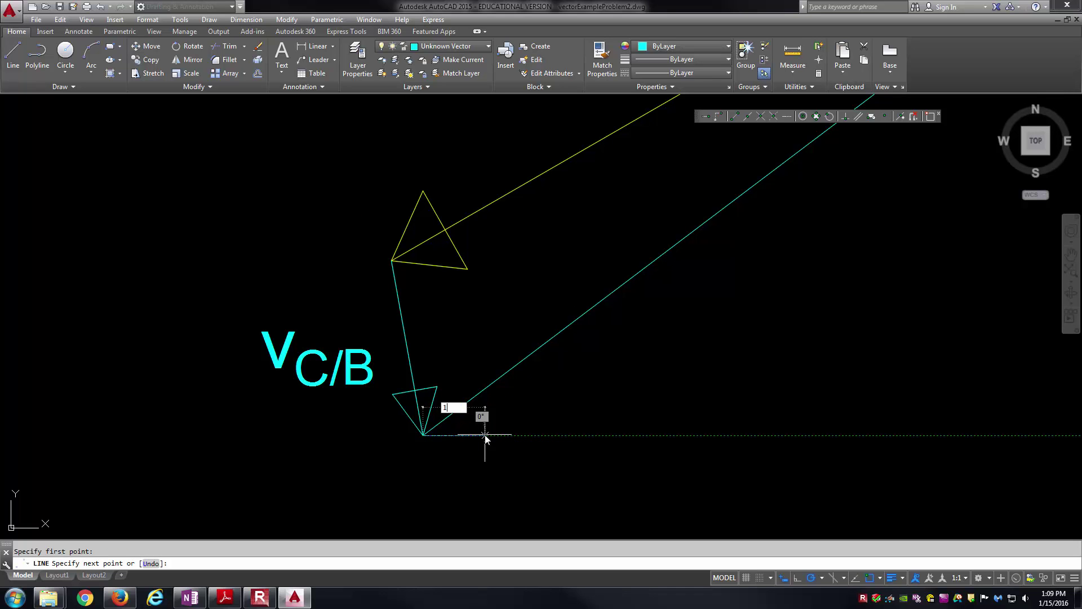
pyautogui.write('.25')
pyautogui.press('Return')
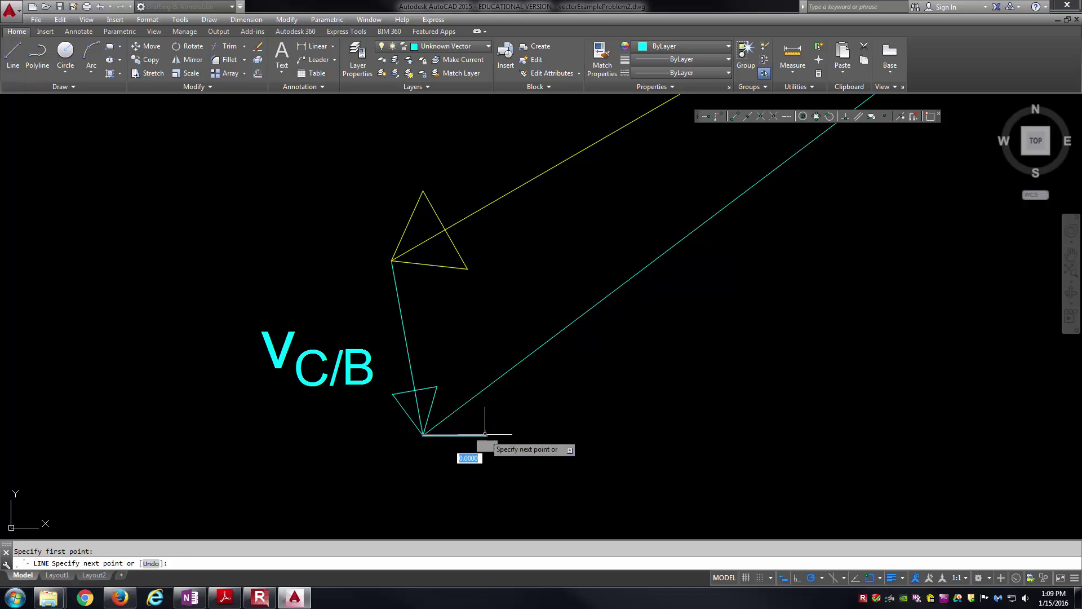
pyautogui.press('Return')
# Step: Mirror the 1.25-unit horizontal line about the vC line, keeping the original
pyautogui.write('mirror')
pyautogui.press('Return')
pyautogui.moveTo(487, 432); pyautogui.dragTo(465, 456)
pyautogui.press('Return')
pyautogui.click(424, 434)
pyautogui.scroll(-3, 462, 420)
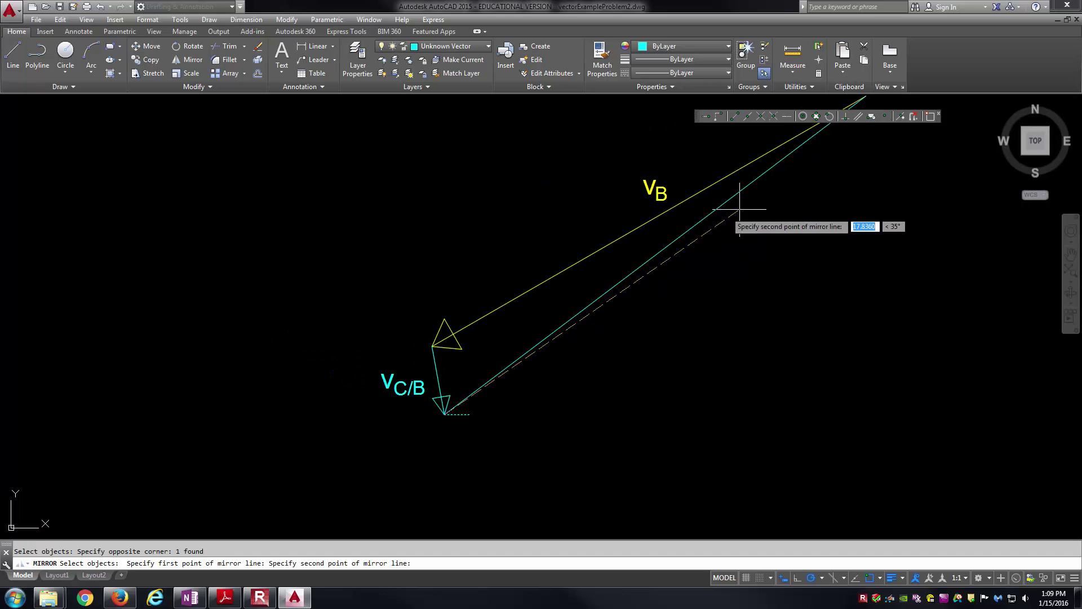
pyautogui.click(653, 250)
pyautogui.press('Return')
# Step: Close the vC arrowhead with a line between the free ends of its two sides
pyautogui.scroll(4, 493, 354)
pyautogui.scroll(2, 493, 354)
pyautogui.write('l')
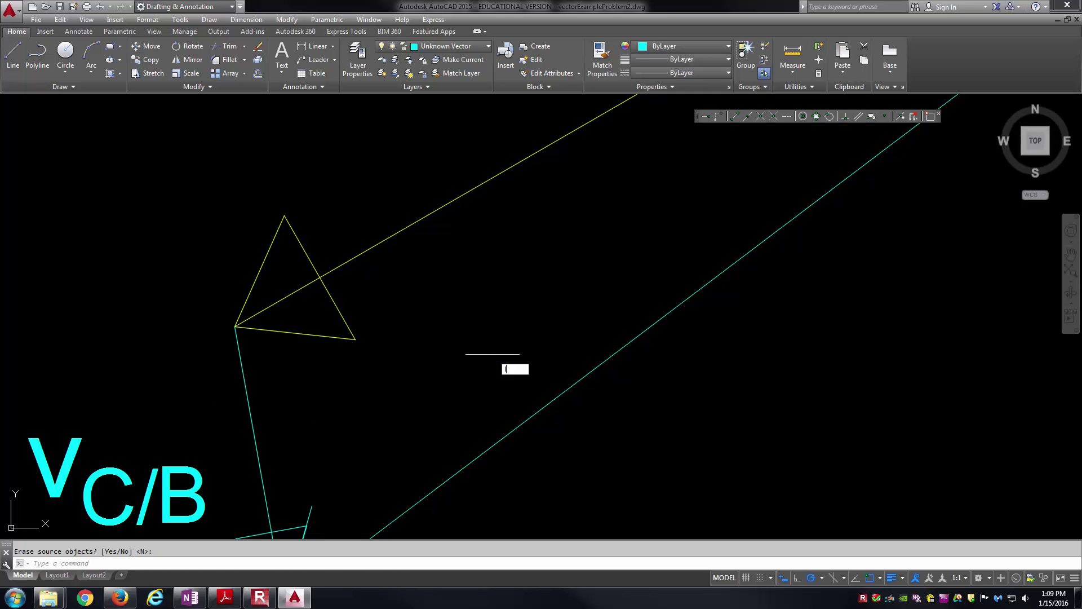
pyautogui.press('Return')
pyautogui.scroll(-5, 435, 357)
pyautogui.click(461, 326)
pyautogui.scroll(-4, 603, 358)
pyautogui.moveTo(620, 350); pyautogui.dragTo(532, 383, button='middle')
pyautogui.press('Escape')
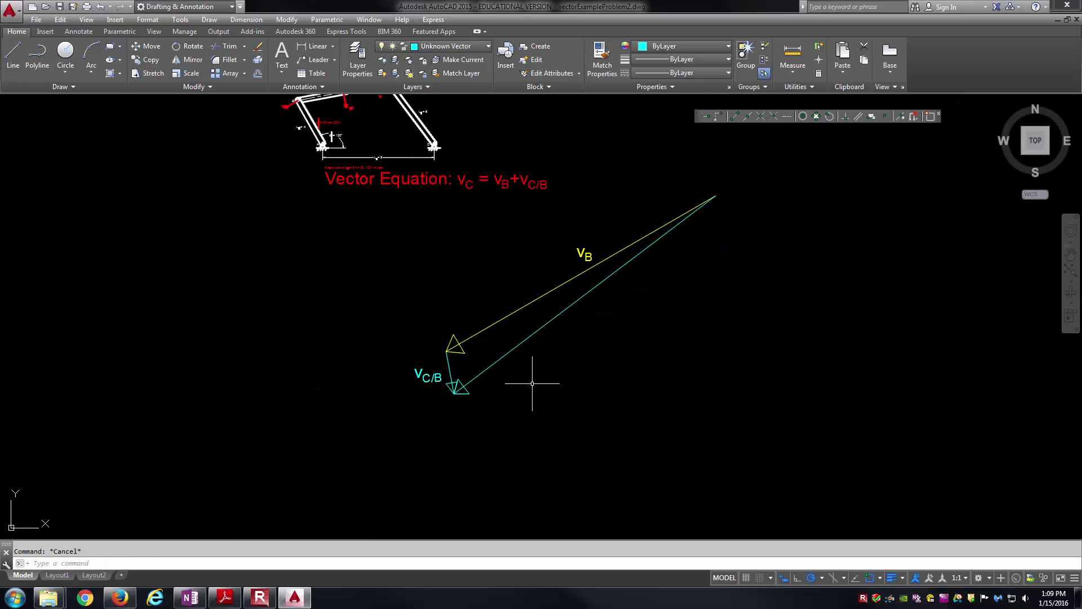
# Step: Copy the vC/B label to below the middle of the vC line and change the copy to vC with a subscript C
pyautogui.write('co')
pyautogui.press('Return')
pyautogui.click(450, 385)
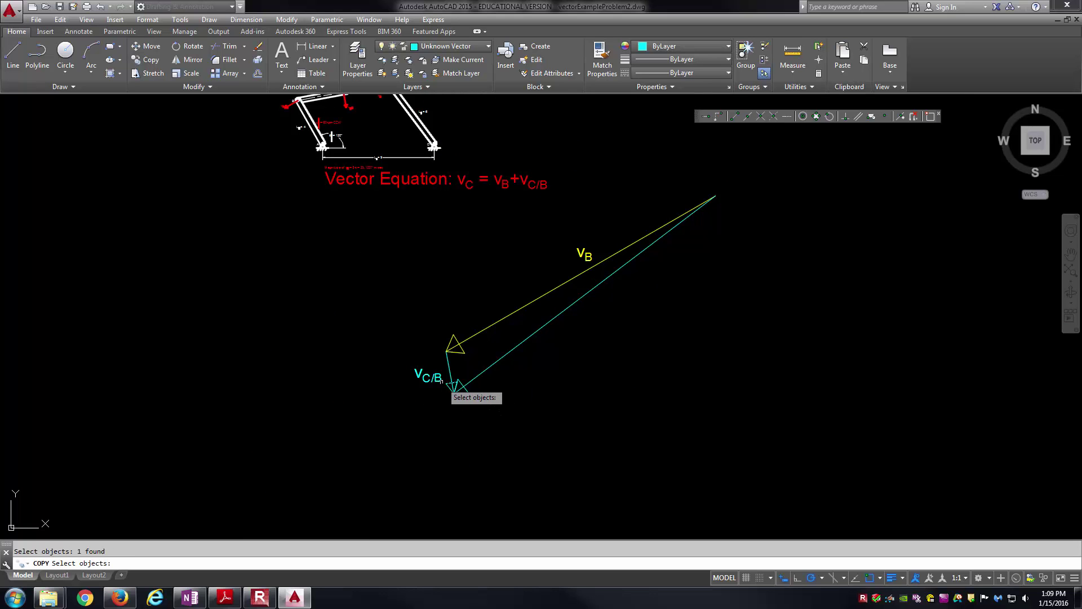
pyautogui.press('Return')
pyautogui.click(443, 387)
pyautogui.click(608, 353)
pyautogui.press('Return')
pyautogui.doubleClick(620, 331)
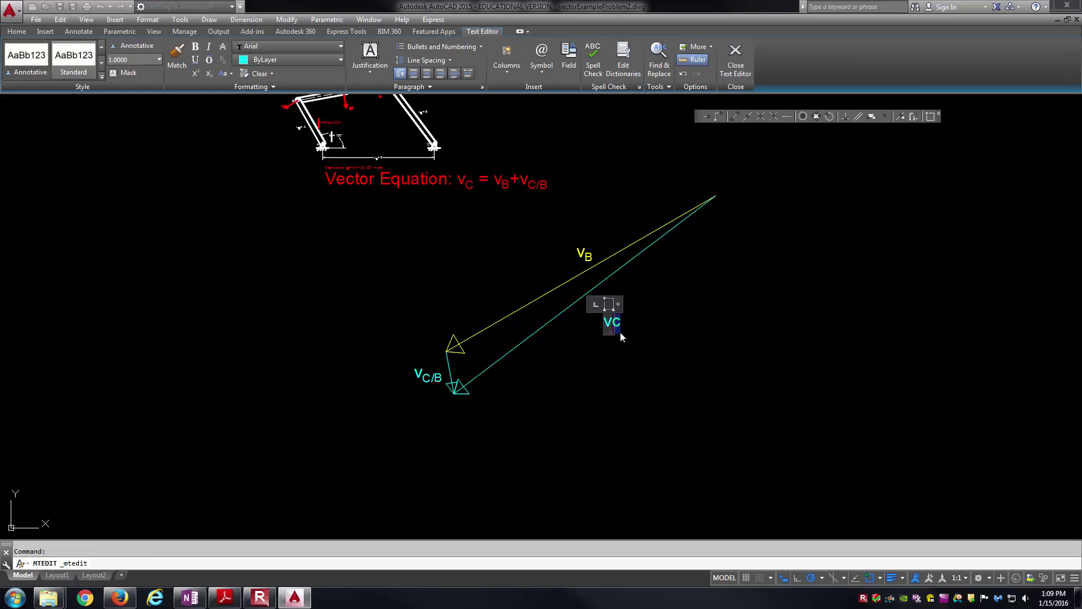
pyautogui.press('Escape')
# Step: Move the new vC label closer to the vC line
pyautogui.write('m')
pyautogui.press('Return')
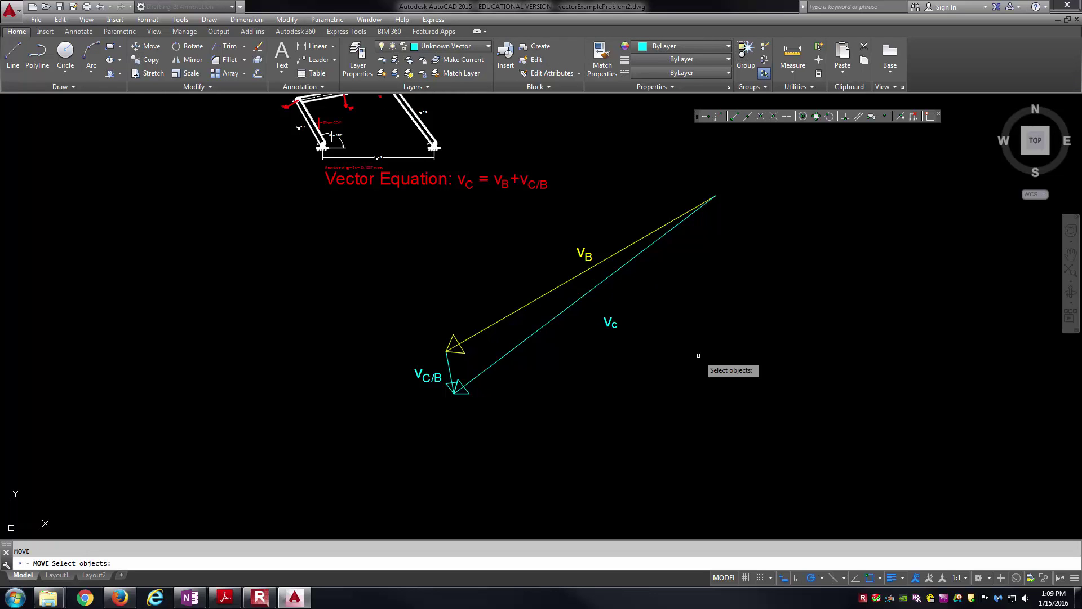
pyautogui.click(618, 319)
pyautogui.click(609, 327)
pyautogui.press('Return')
pyautogui.click(620, 329)
pyautogui.click(602, 318)
pyautogui.press('Escape')
# Step: Check the lengths of the vC and vC/B lines in their object properties
pyautogui.moveTo(611, 338); pyautogui.dragTo(633, 382, button='middle')
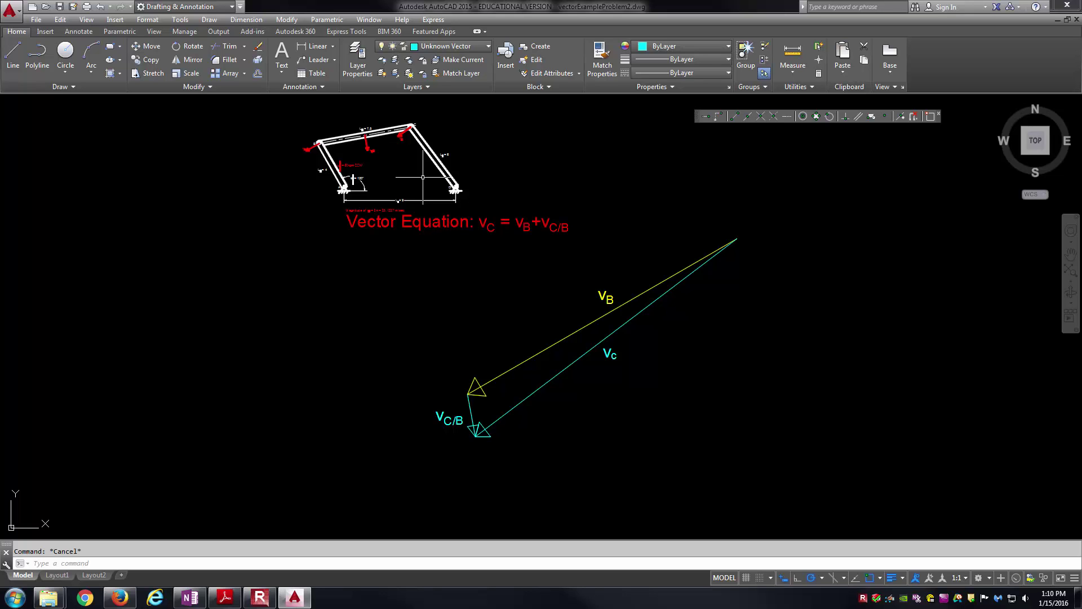
pyautogui.click(587, 351)
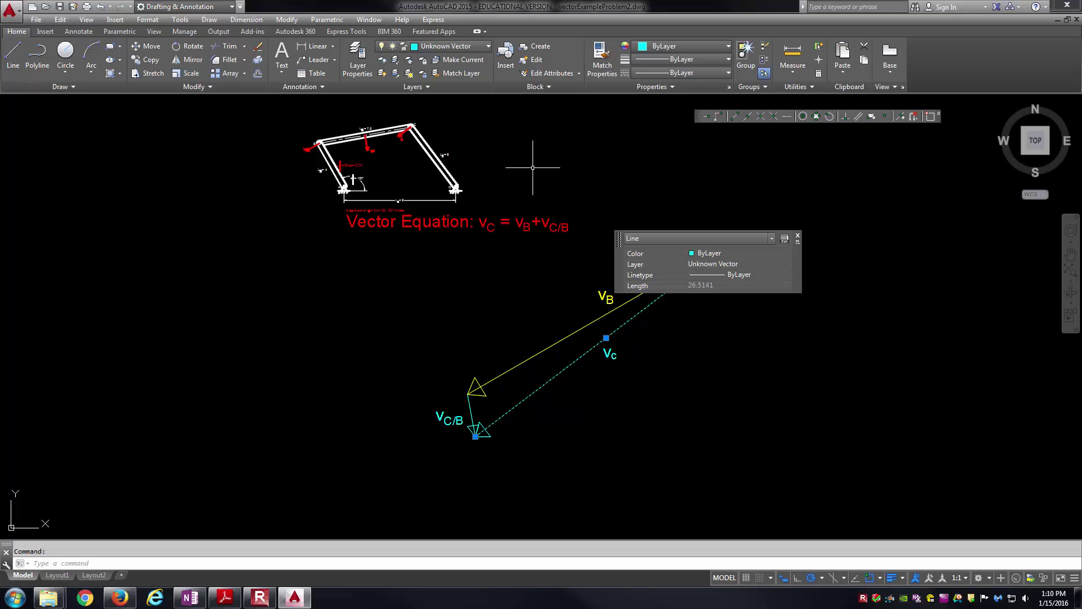
pyautogui.press('Escape')
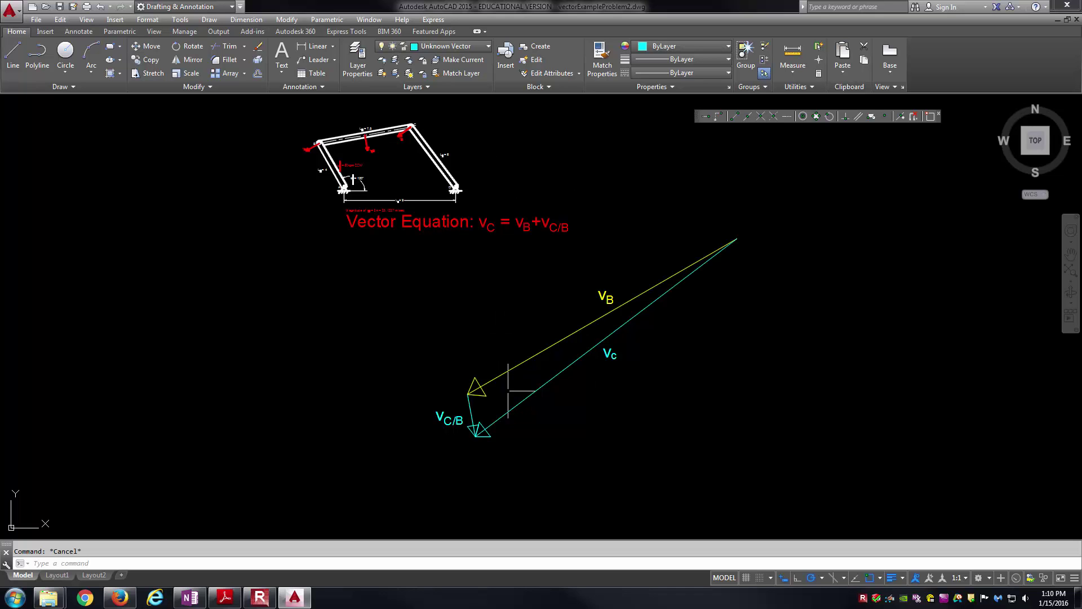
pyautogui.click(470, 406)
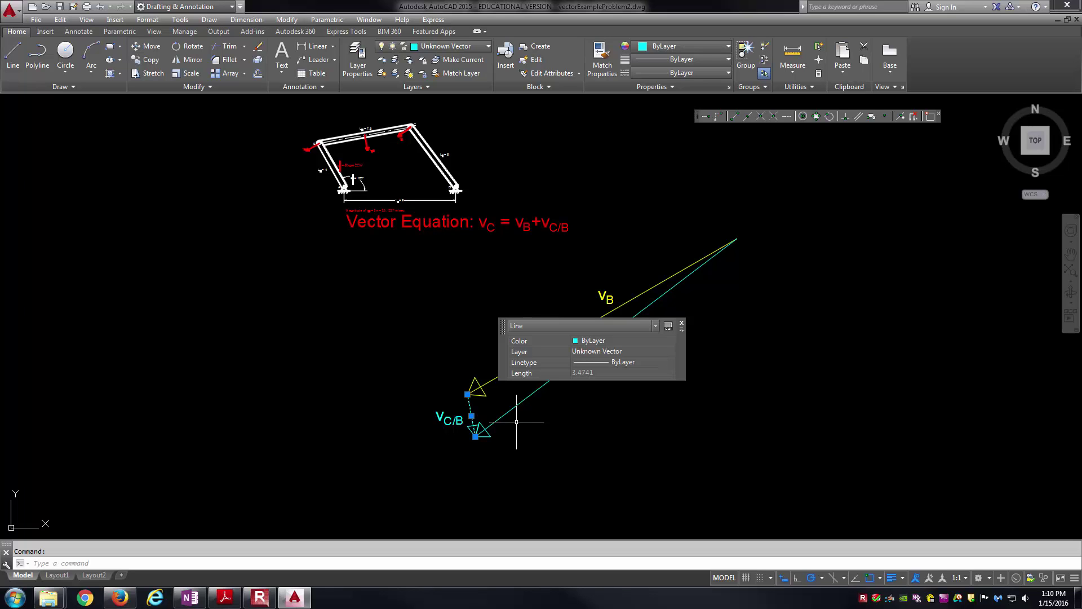
pyautogui.press('Escape')
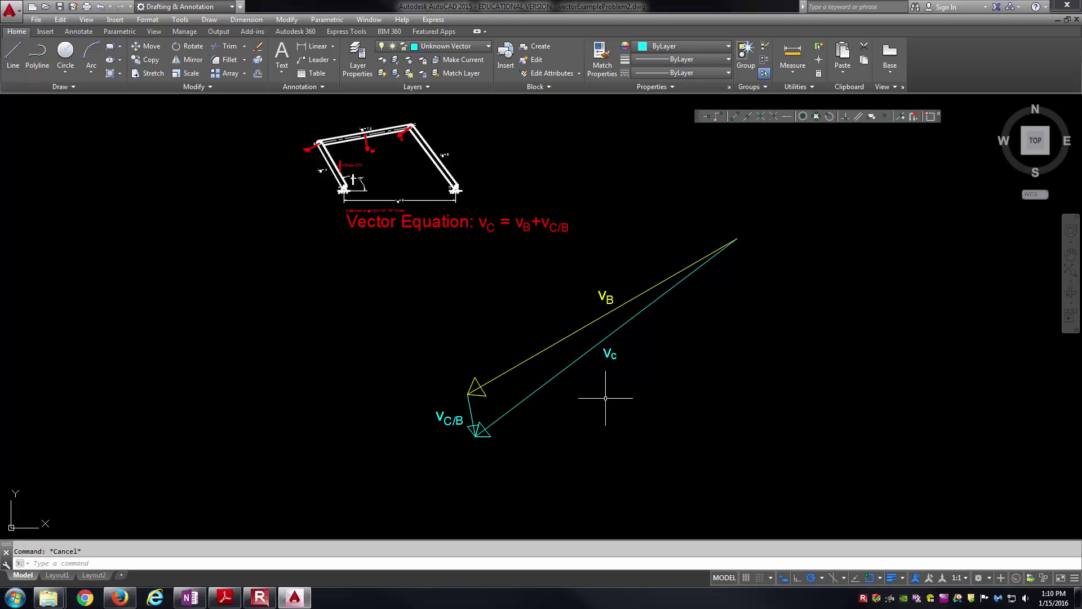
# Step: Add an aligned dimension to the vC vector between its tip and tail, placed below the line
pyautogui.click(333, 46)
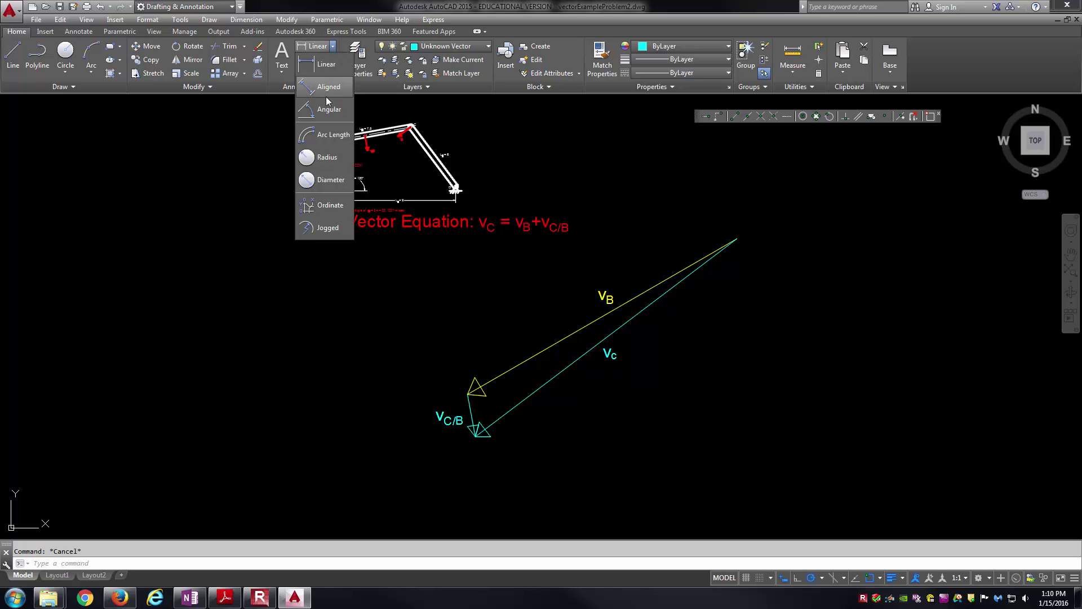
pyautogui.click(316, 88)
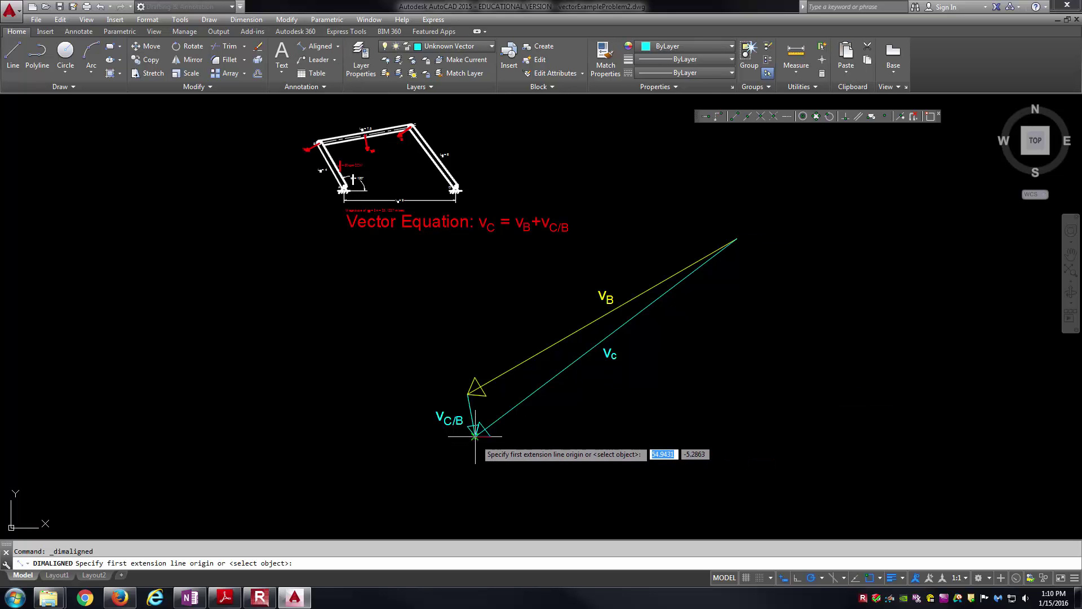
pyautogui.scroll(10, 476, 433)
pyautogui.click(433, 414)
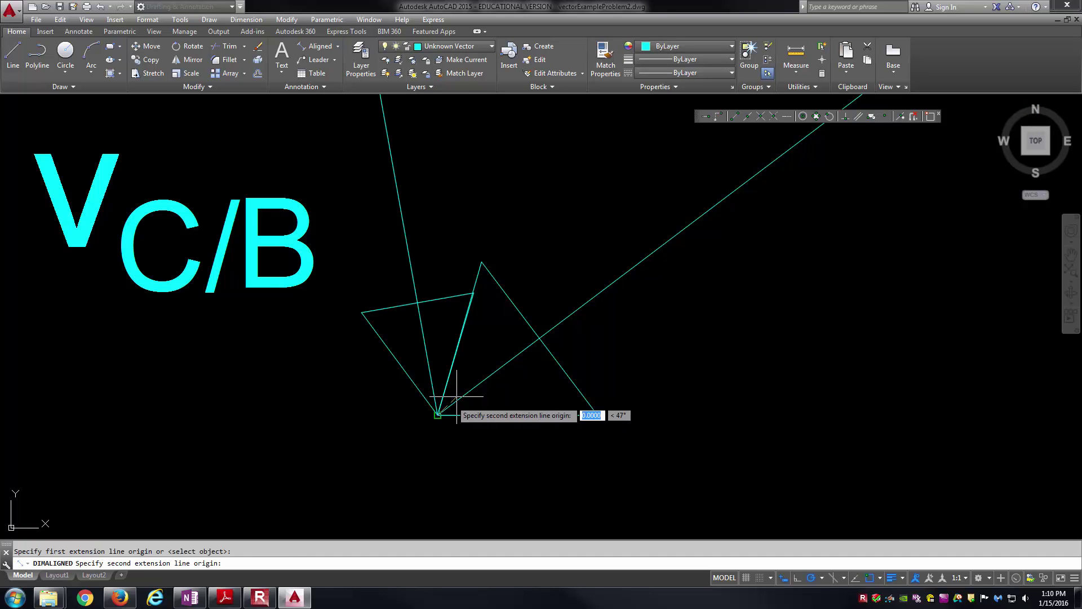
pyautogui.scroll(-8, 620, 333)
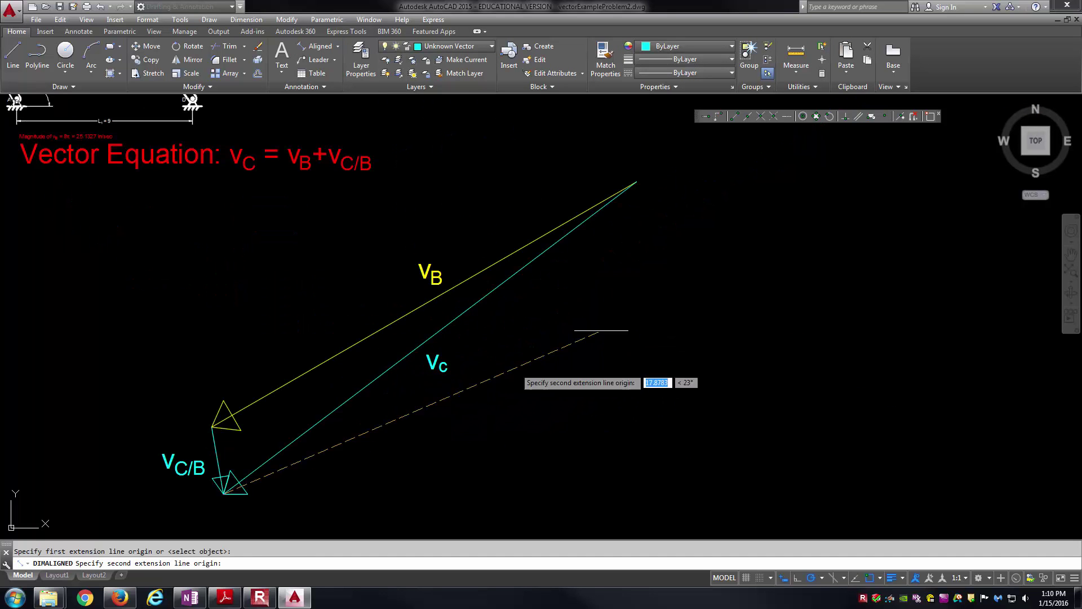
pyautogui.click(637, 182)
pyautogui.click(459, 416)
pyautogui.scroll(6, 459, 416)
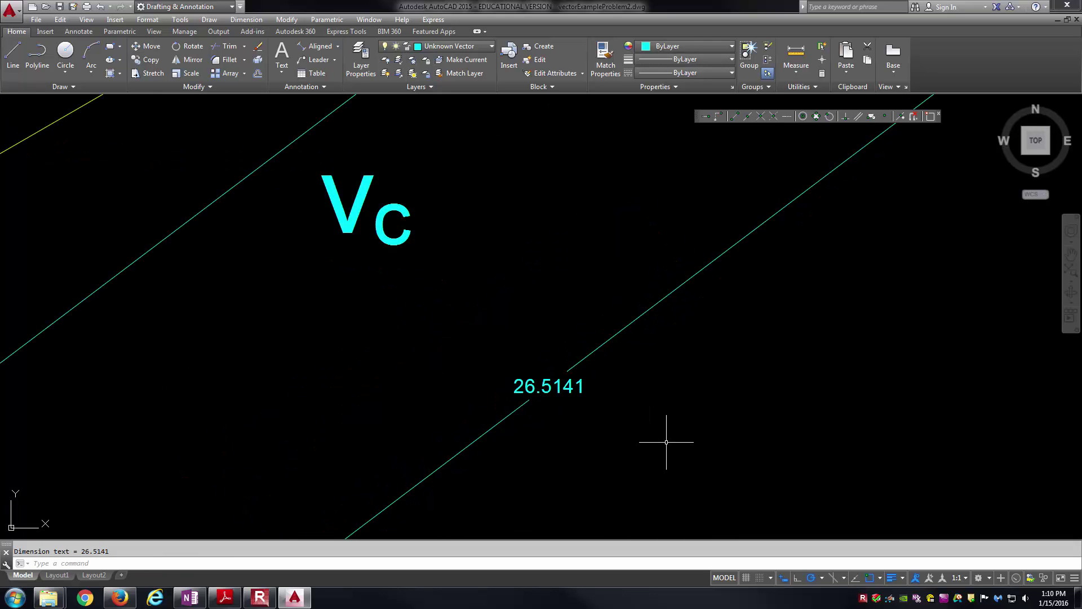
pyautogui.scroll(-6, 667, 442)
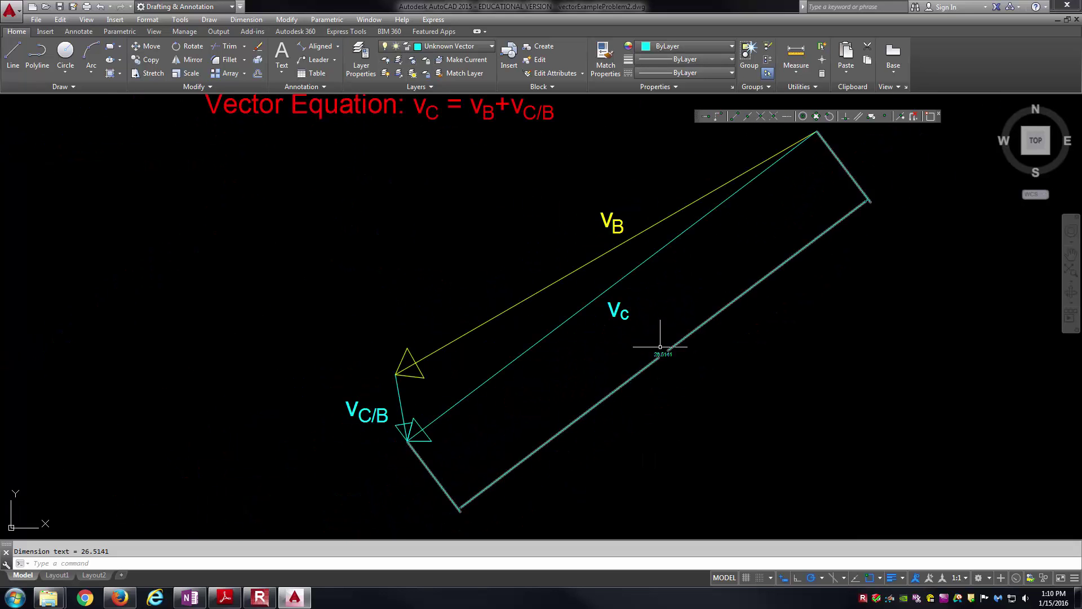
pyautogui.moveTo(686, 329); pyautogui.dragTo(662, 382, button='middle')
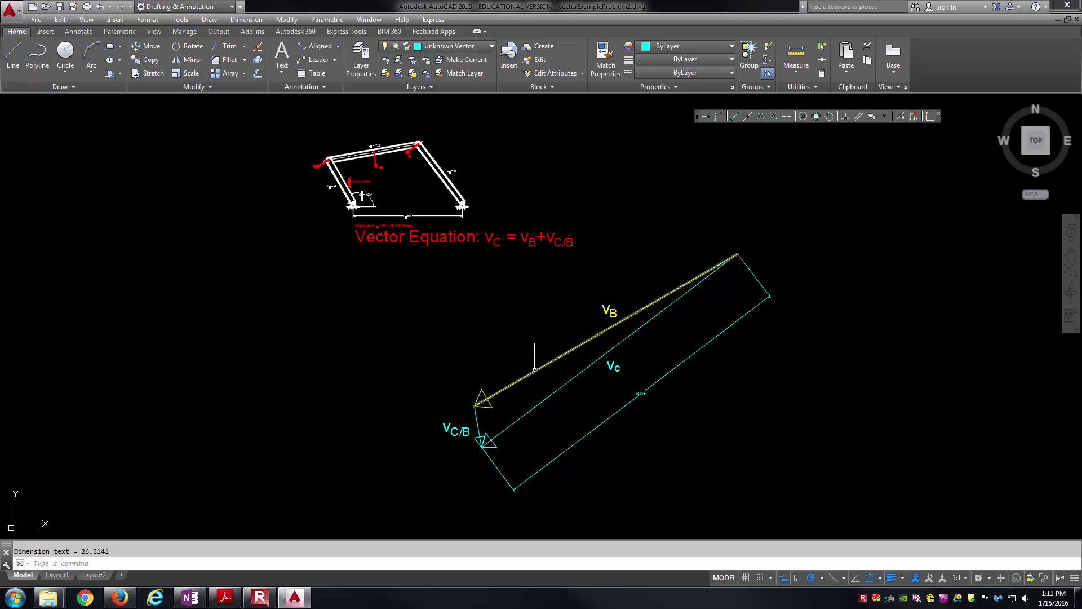
pyautogui.scroll(-2, 485, 355)
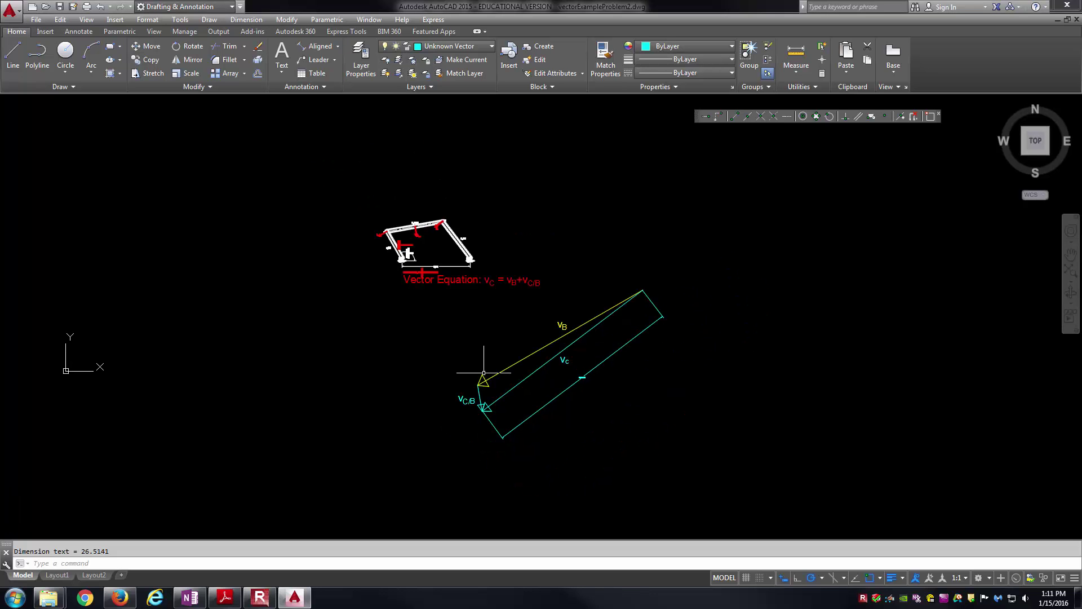
pyautogui.moveTo(424, 389); pyautogui.dragTo(750, 394, button='middle')
pyautogui.moveTo(272, 332)
pyautogui.mouseDown(button='middle')
pyautogui.moveTo(517, 350)
pyautogui.moveTo(476, 254)
pyautogui.moveTo(506, 270)
pyautogui.moveTo(460, 315)
pyautogui.mouseUp(button='middle')
pyautogui.scroll(5, 151, 201)
pyautogui.scroll(2, 506, 270)
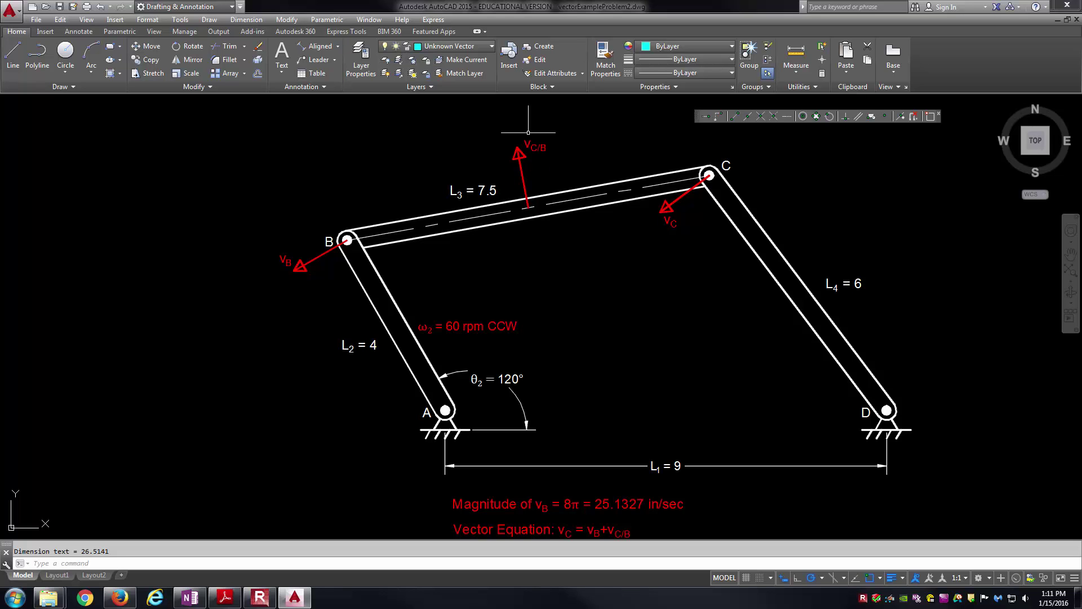
pyautogui.click(62, 86)
pyautogui.click(38, 100)
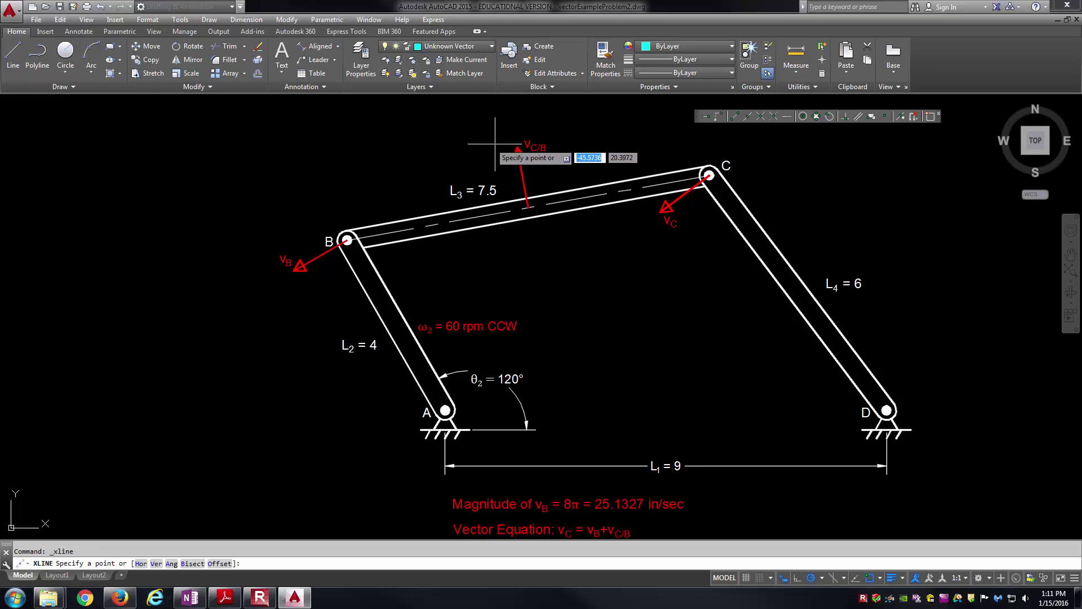
pyautogui.click(517, 150)
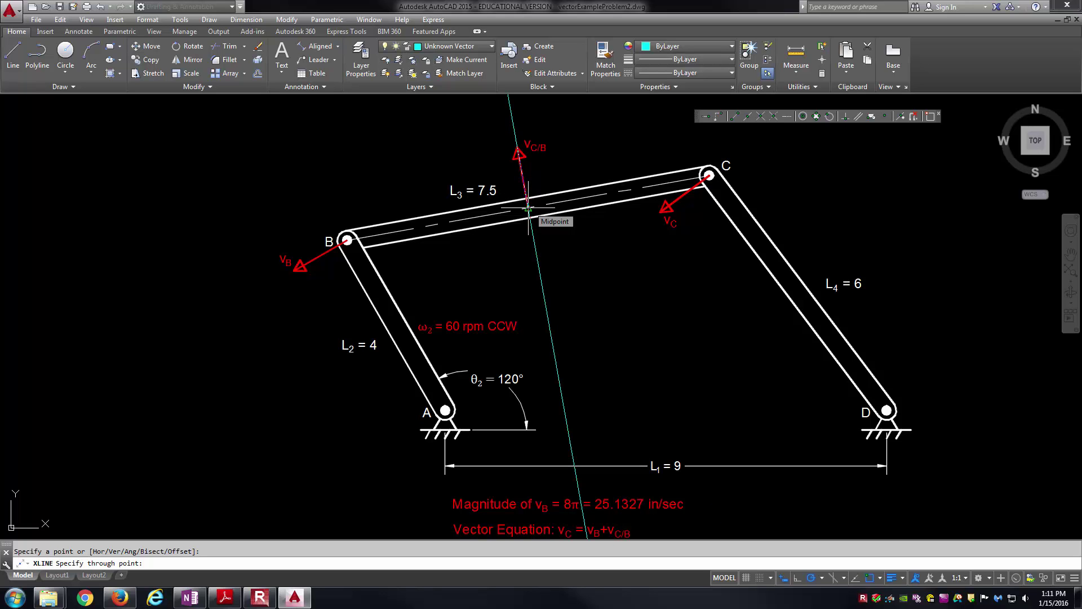
pyautogui.press('Escape')
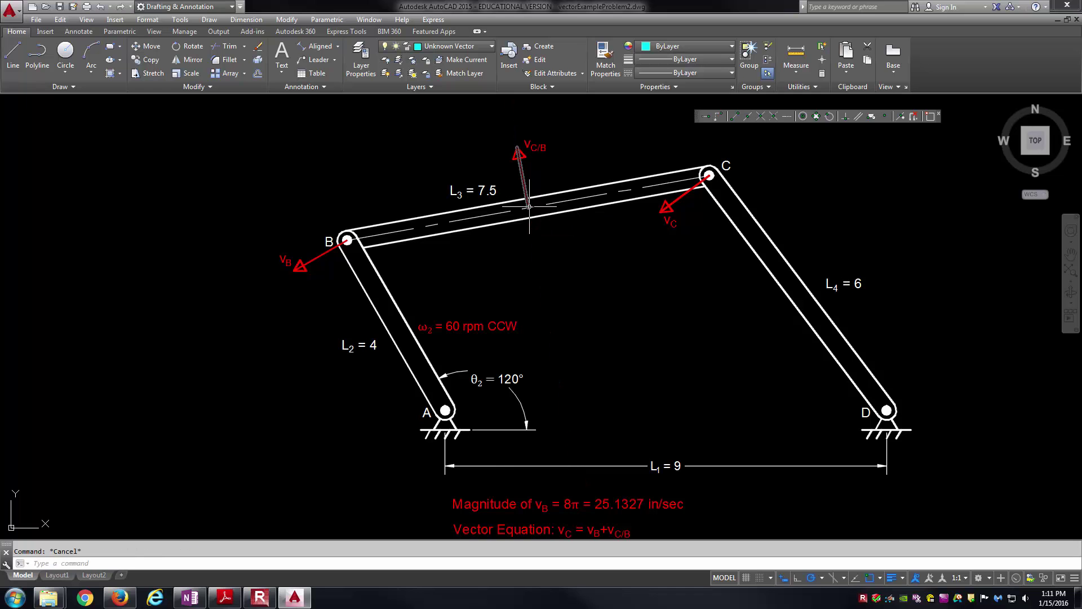
# Step: Set the text height of the vector equation under the linkage with the upward vC/B arrow to 1 and widen its text box to fit one line
pyautogui.scroll(-2, 562, 239)
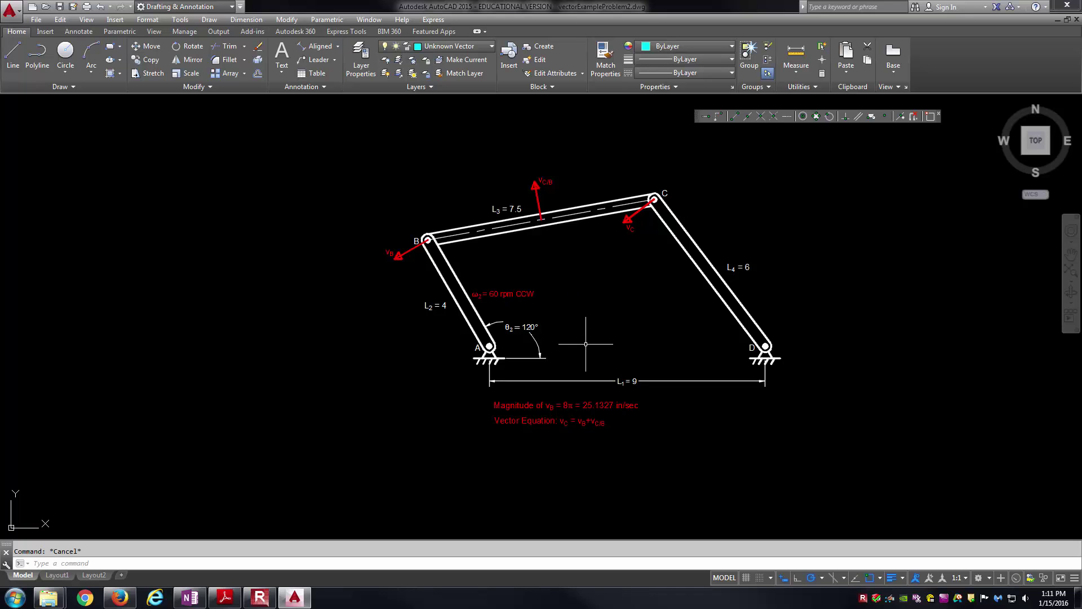
pyautogui.doubleClick(602, 423)
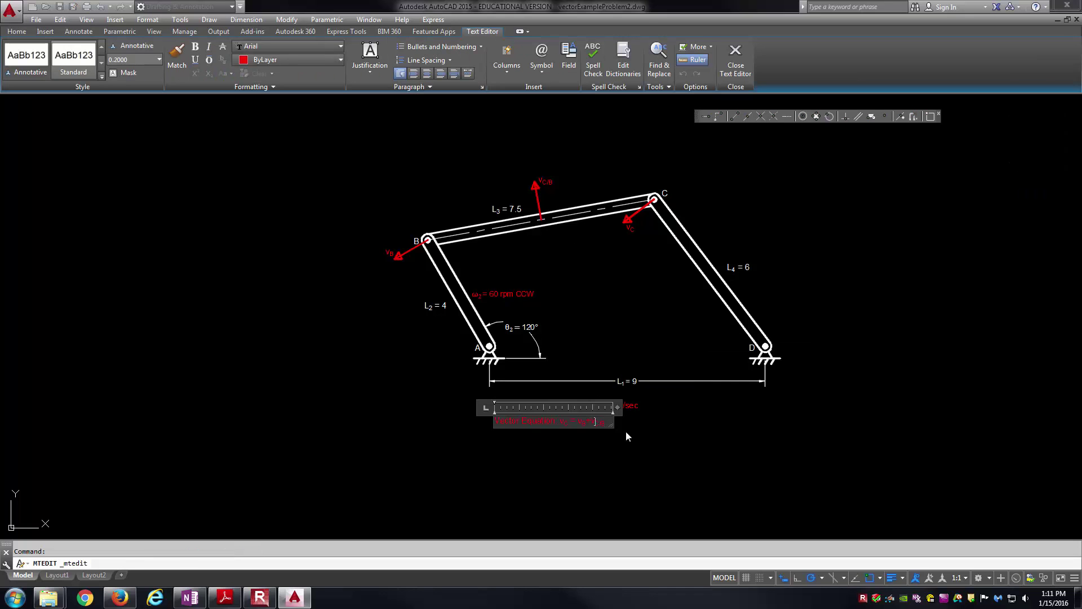
pyautogui.hotkey('ctrl', 'a')
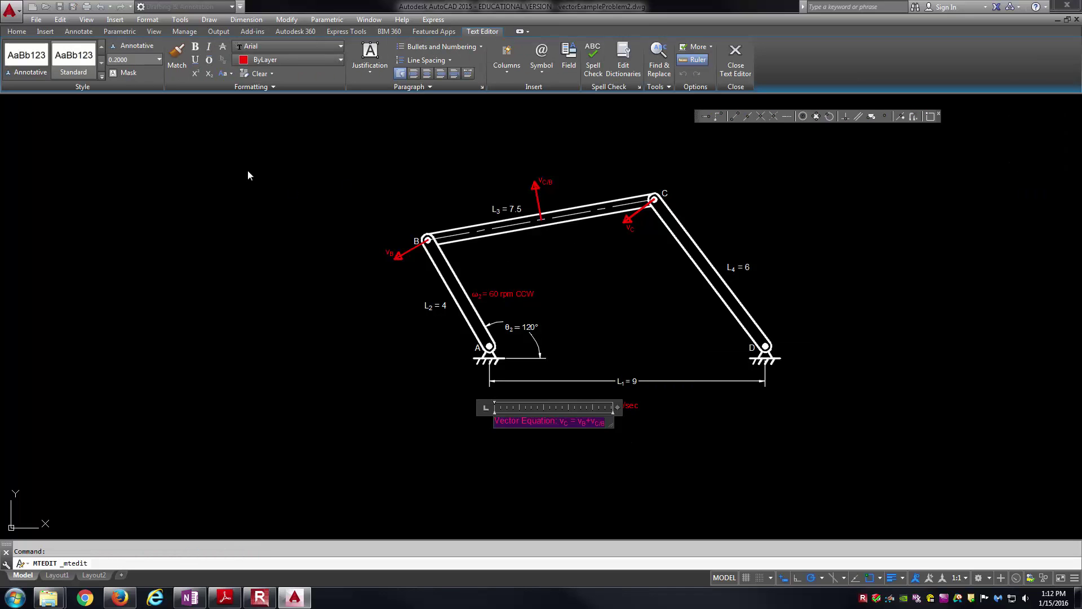
pyautogui.write('1')
pyautogui.press('Return')
pyautogui.click(241, 374)
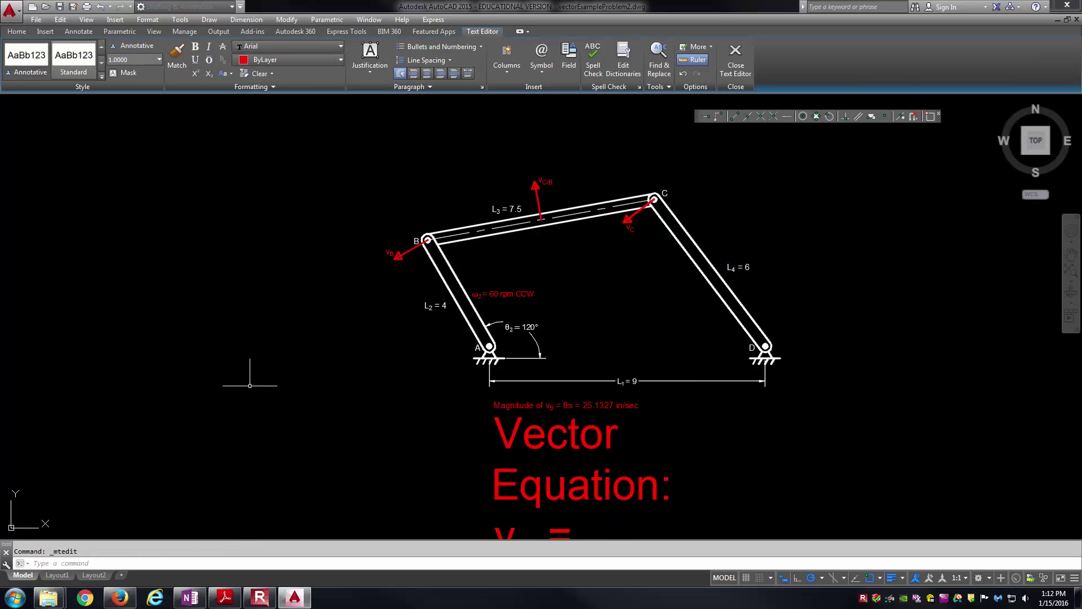
pyautogui.click(665, 454)
pyautogui.click(596, 433)
pyautogui.click(613, 417)
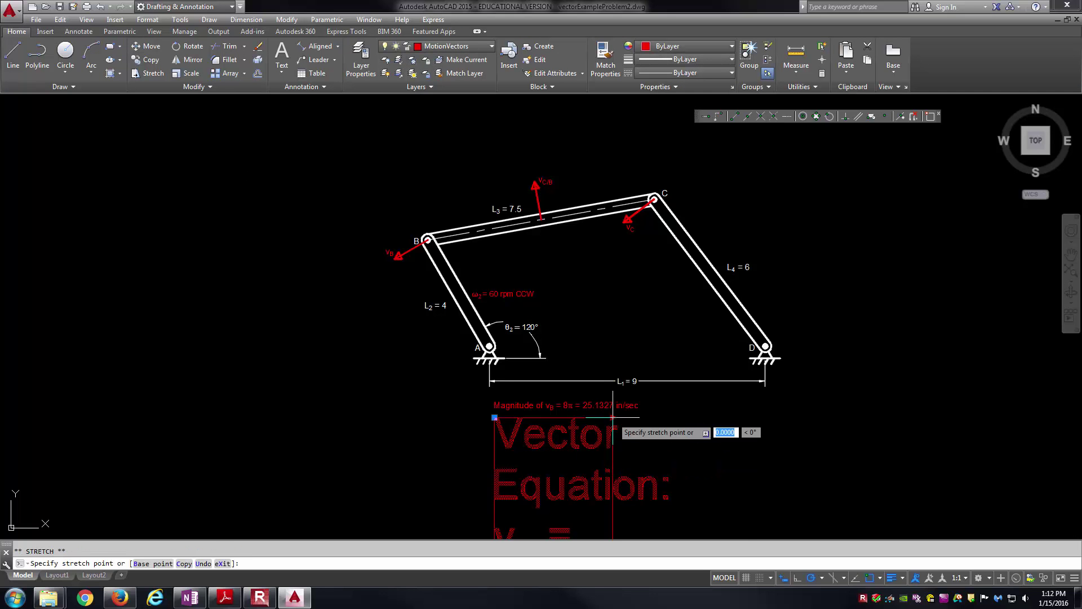
pyautogui.scroll(-4, 938, 417)
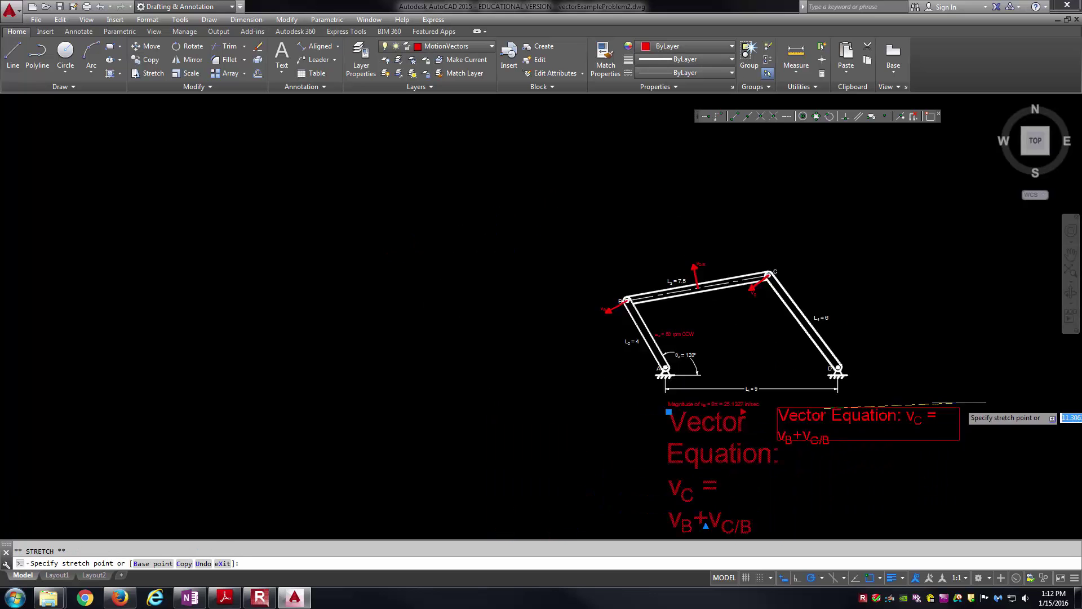
pyautogui.click(844, 416)
pyautogui.press('Escape')
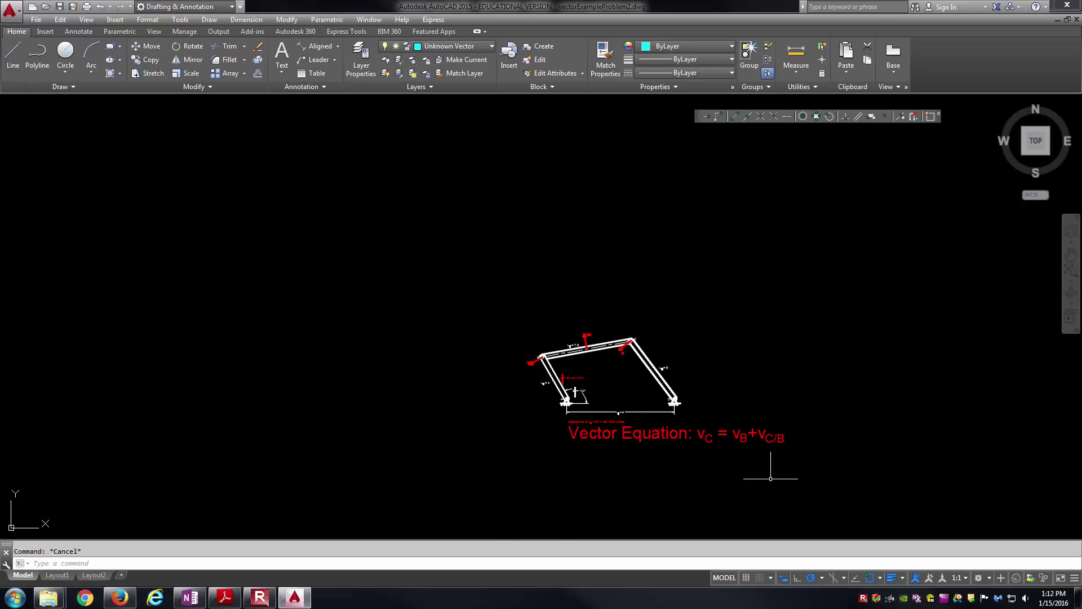
# Step: Make Known Vector the current layer
pyautogui.moveTo(722, 453); pyautogui.dragTo(579, 442, button='middle')
pyautogui.scroll(2, 443, 390)
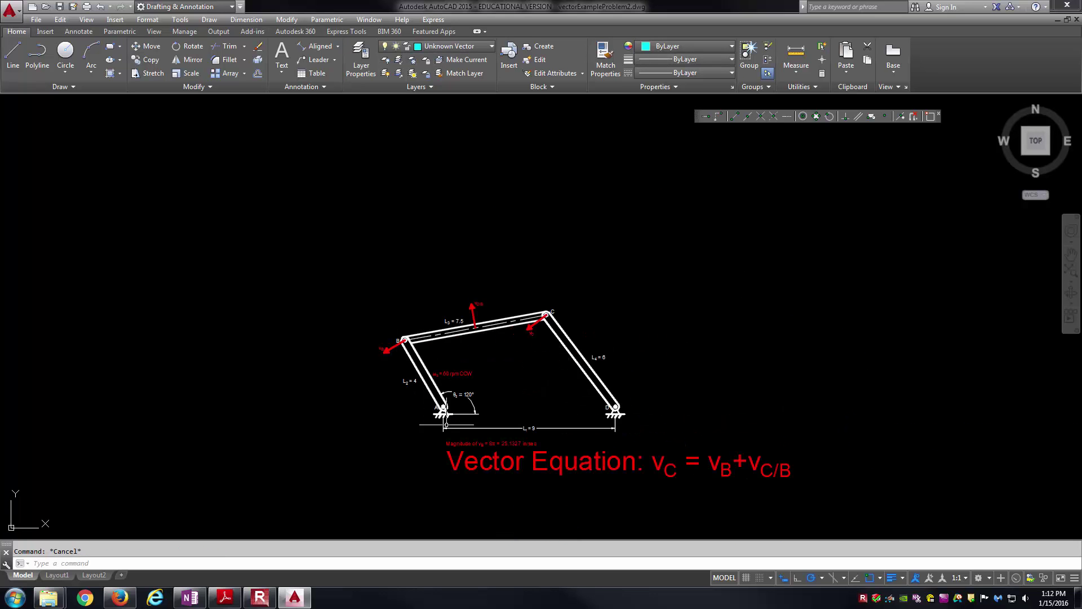
pyautogui.scroll(5, 354, 318)
pyautogui.scroll(-7, 485, 386)
pyautogui.scroll(-3, 493, 388)
pyautogui.scroll(2, 733, 338)
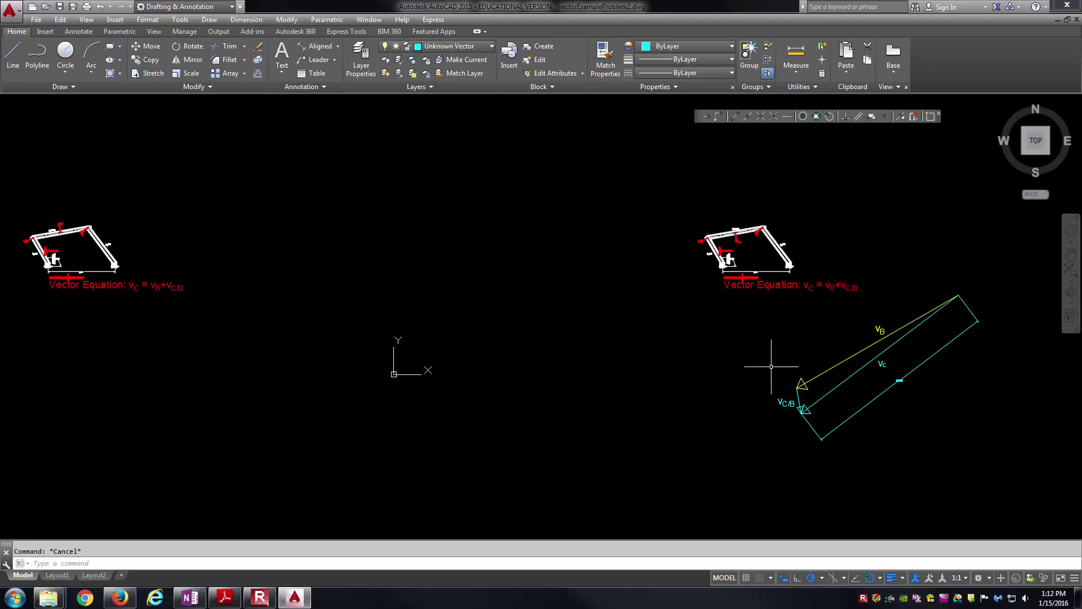
pyautogui.click(472, 47)
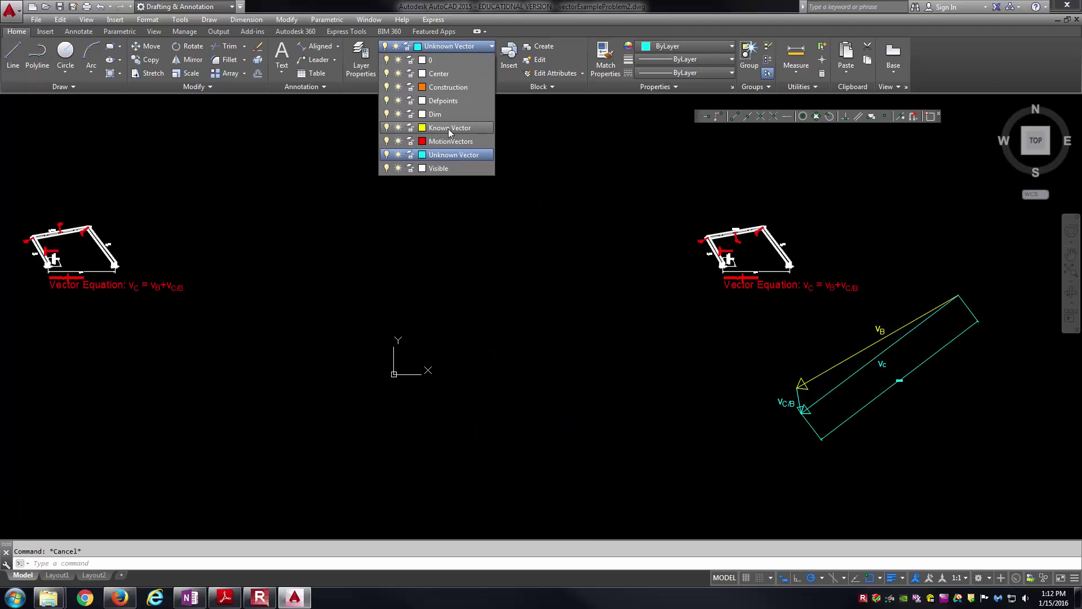
pyautogui.click(448, 129)
# Step: Copy the vB line with its arrowhead and label from the solved polygon to below the other linkage's vector equation
pyautogui.scroll(4, 846, 362)
pyautogui.moveTo(845, 362); pyautogui.dragTo(617, 243, button='middle')
pyautogui.write('copy')
pyautogui.press('Return')
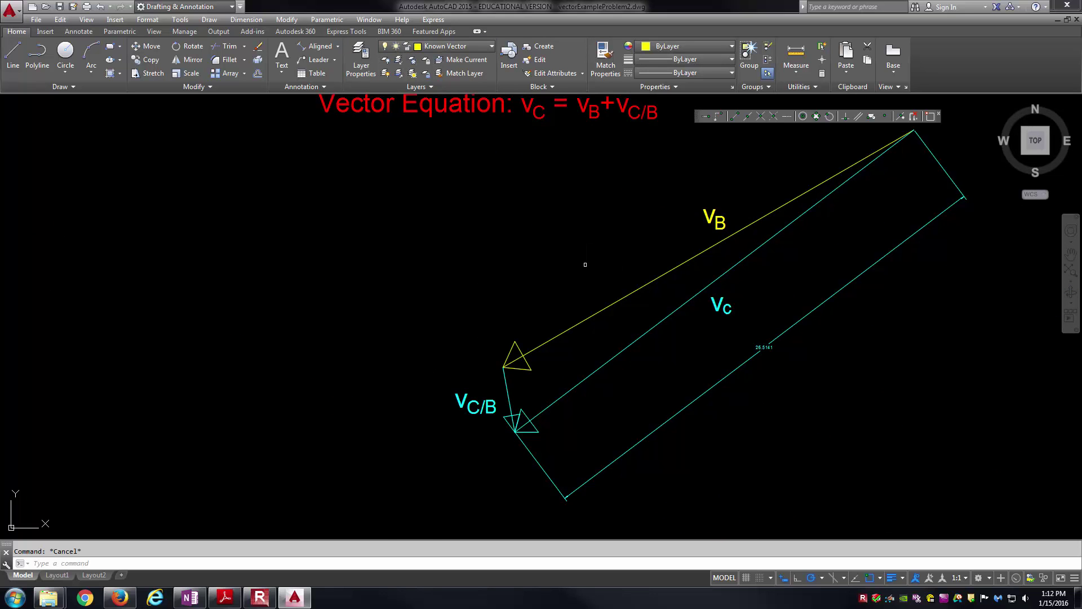
pyautogui.scroll(4, 526, 325)
pyautogui.click(538, 427)
pyautogui.click(476, 357)
pyautogui.click(508, 431)
pyautogui.click(573, 438)
pyautogui.click(475, 358)
pyautogui.scroll(-4, 564, 355)
pyautogui.click(755, 220)
pyautogui.click(710, 245)
pyautogui.moveTo(710, 245); pyautogui.dragTo(506, 329, button='middle')
pyautogui.press('Return')
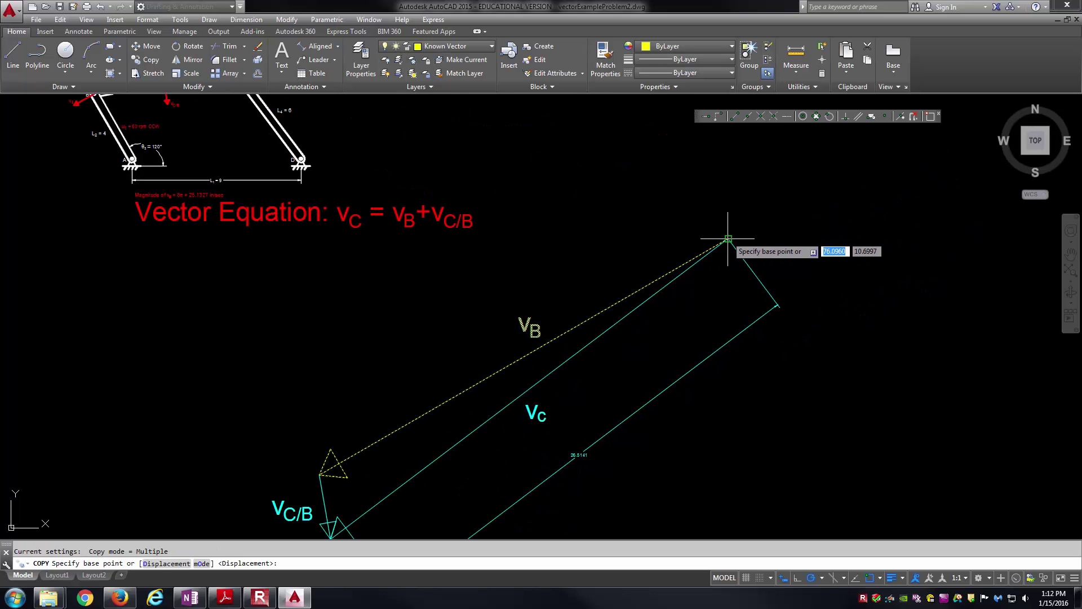
pyautogui.click(718, 234)
pyautogui.scroll(-3, 552, 274)
pyautogui.moveTo(48, 303); pyautogui.dragTo(416, 285, button='middle')
pyautogui.moveTo(217, 287); pyautogui.dragTo(443, 319, button='middle')
pyautogui.click(399, 338)
pyautogui.press('Escape')
pyautogui.scroll(2, 310, 320)
pyautogui.moveTo(293, 326); pyautogui.dragTo(457, 300, button='middle')
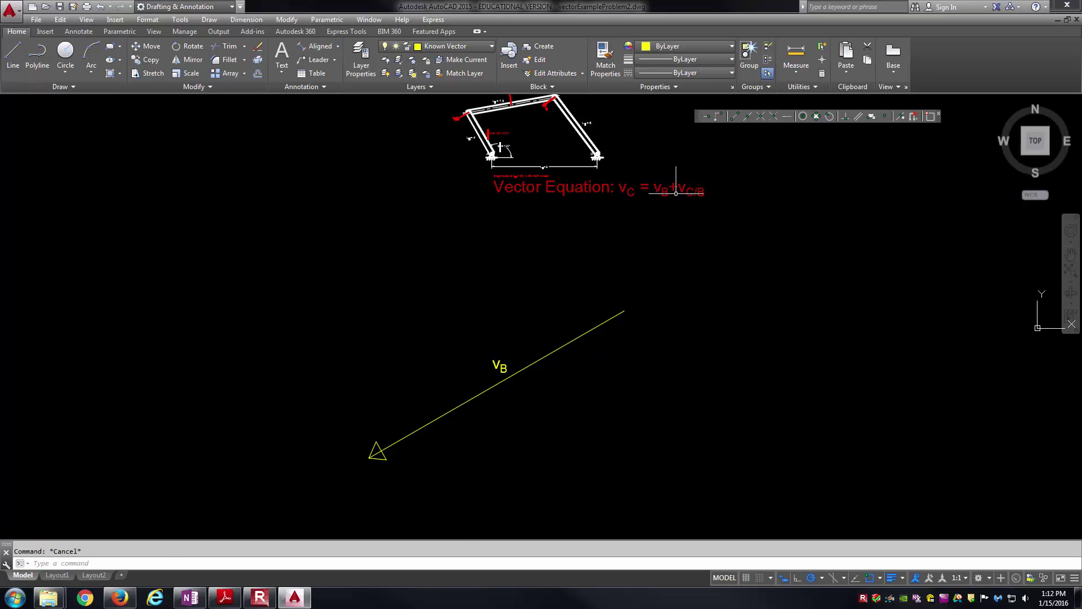
# Step: On the Unknown Vector layer, draw a 10-unit line upward from inside the linkage, parallel to its vC/B arrow
pyautogui.scroll(6, 551, 170)
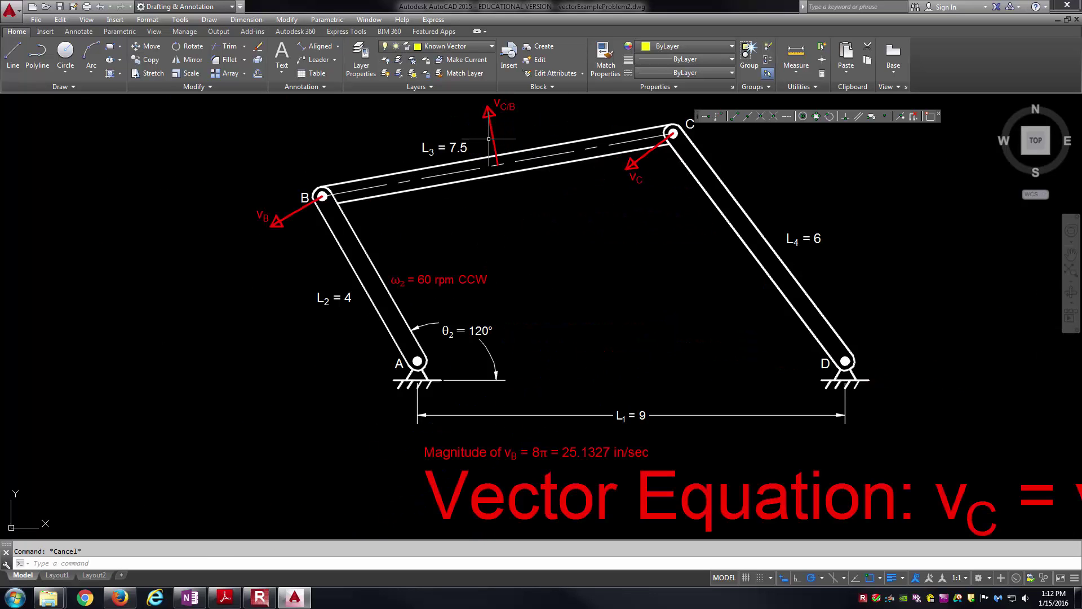
pyautogui.moveTo(517, 190); pyautogui.dragTo(476, 269, button='middle')
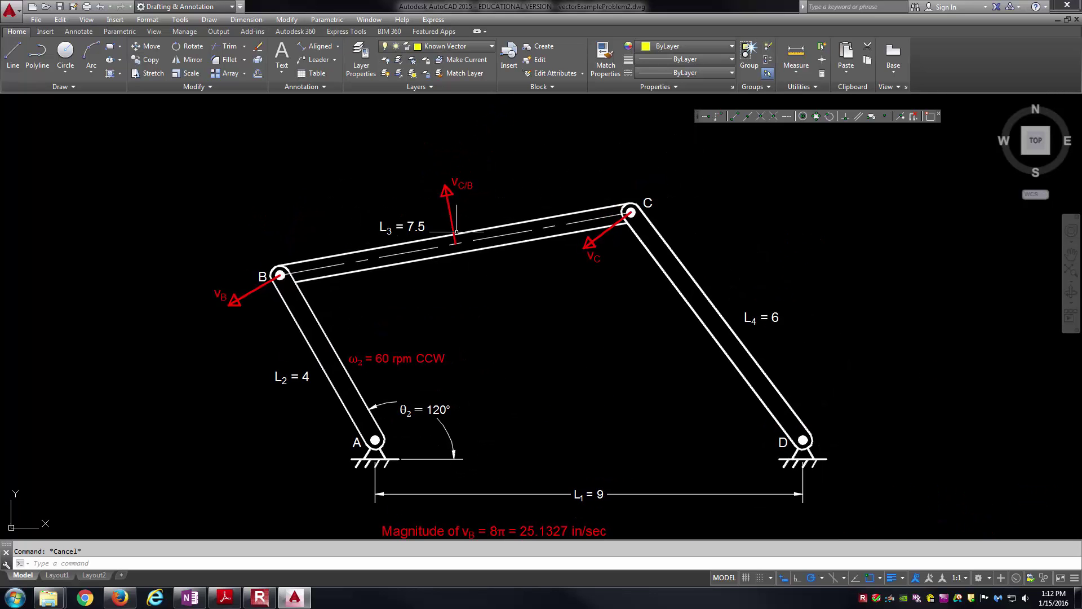
pyautogui.click(451, 46)
pyautogui.click(452, 155)
pyautogui.moveTo(536, 215); pyautogui.dragTo(491, 268, button='middle')
pyautogui.write('l')
pyautogui.press('Return')
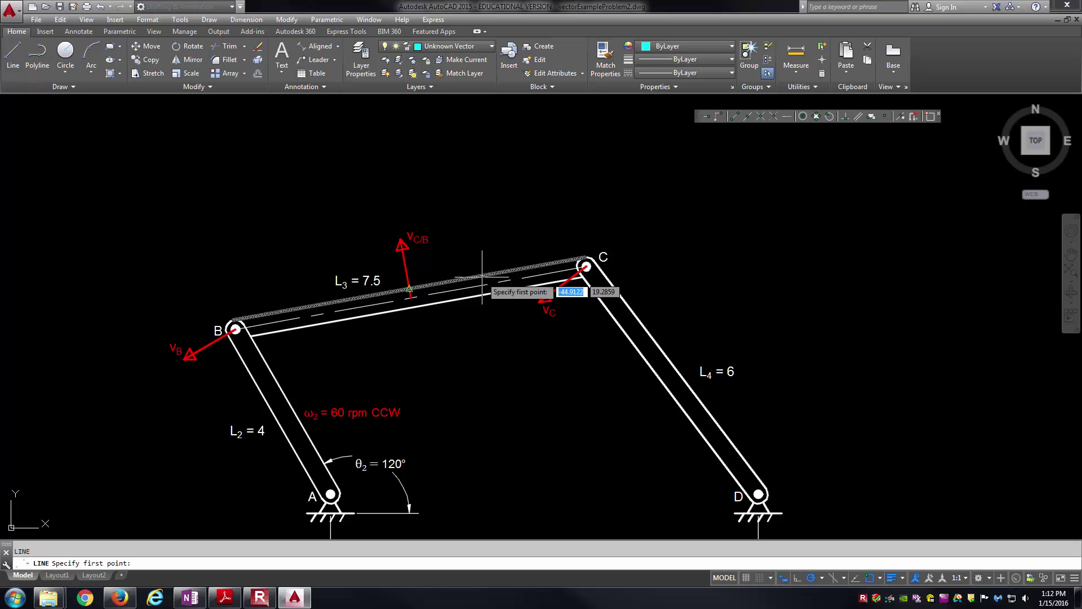
pyautogui.click(499, 426)
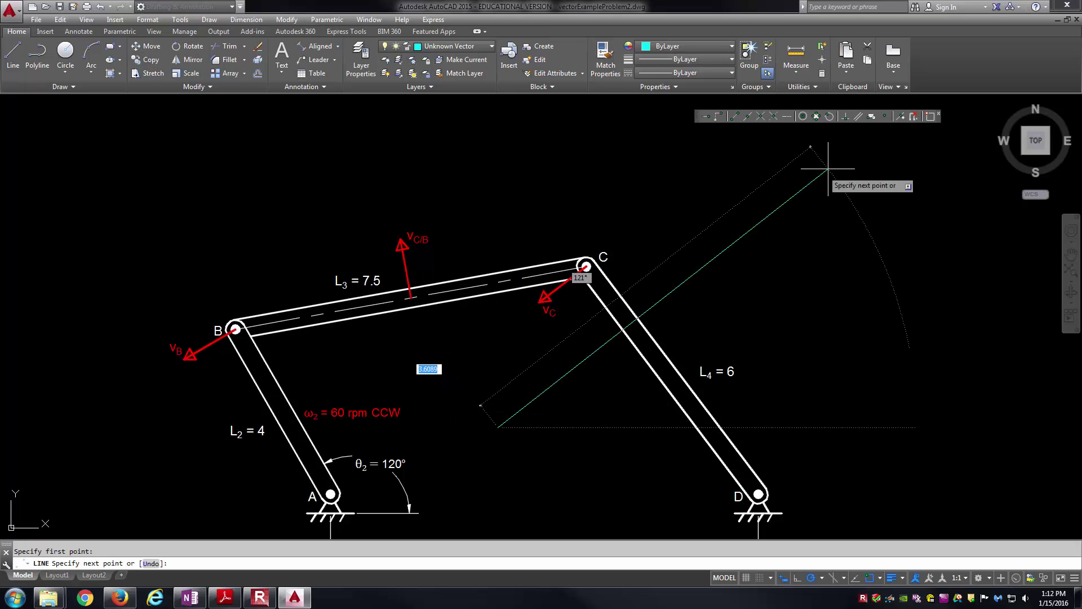
pyautogui.click(858, 116)
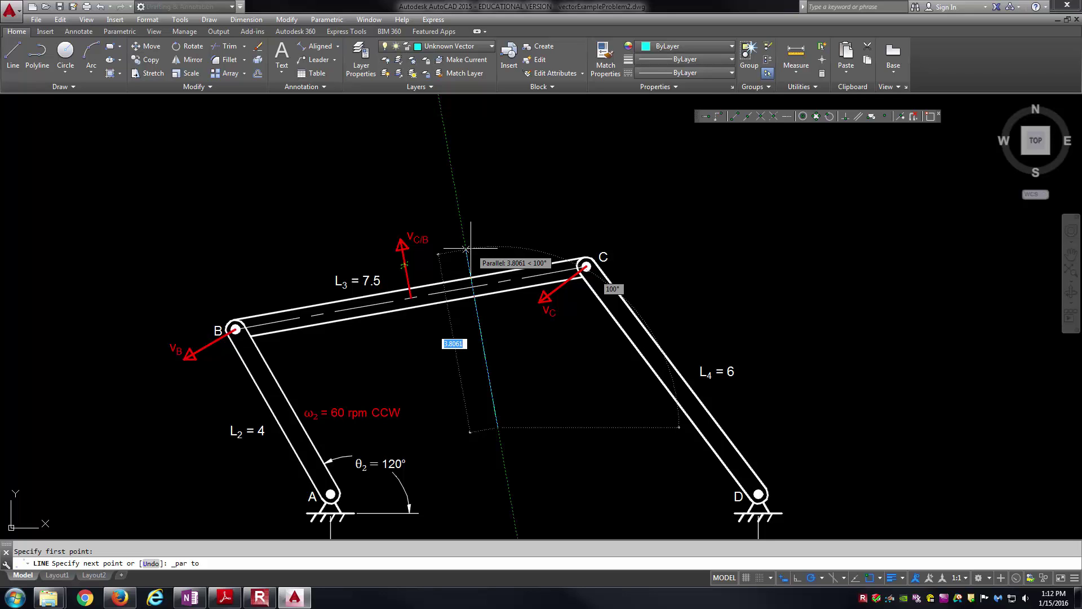
pyautogui.write('10')
pyautogui.press('Return')
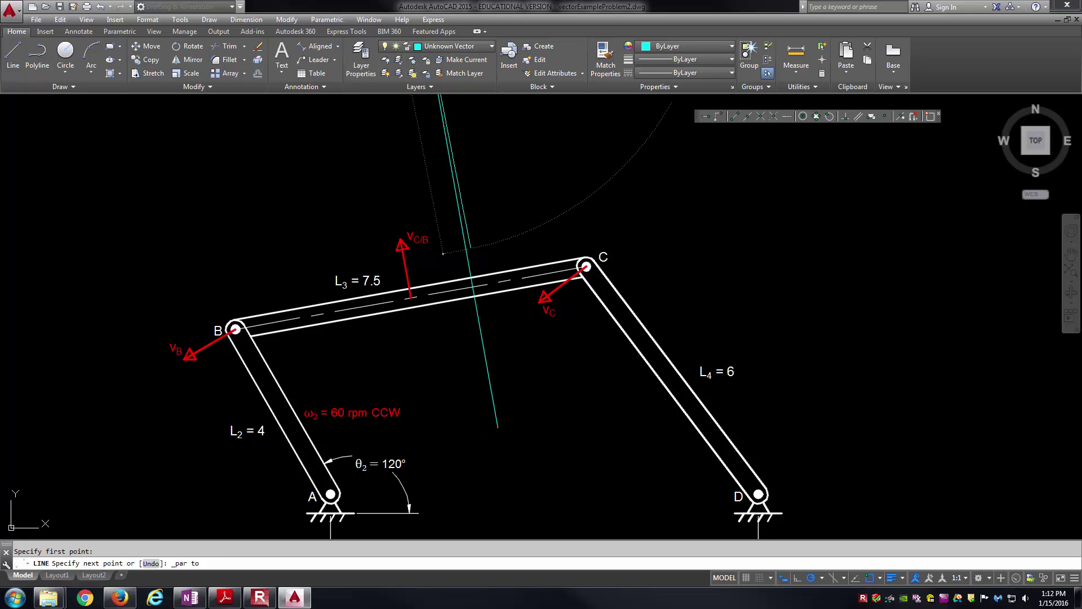
pyautogui.press('Escape')
# Step: Move the new line by its lower end onto the arrow tip of the copied vB vector
pyautogui.write('m')
pyautogui.press('Return')
pyautogui.scroll(2, 508, 237)
pyautogui.scroll(-2, 508, 237)
pyautogui.click(557, 252)
pyautogui.click(456, 215)
pyautogui.press('Return')
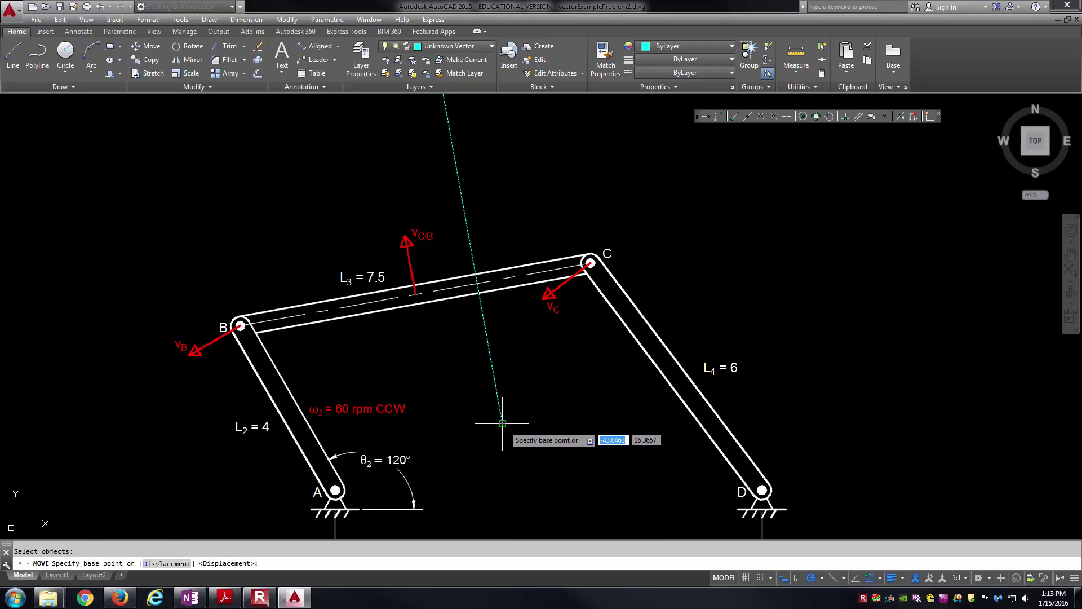
pyautogui.click(502, 423)
pyautogui.scroll(-10, 491, 417)
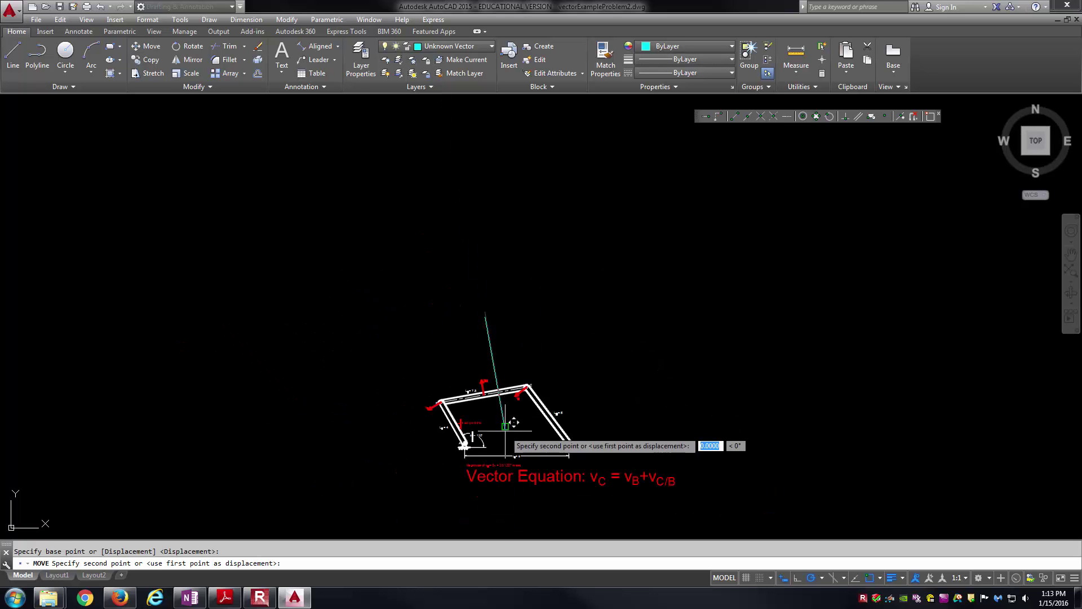
pyautogui.scroll(10, 456, 372)
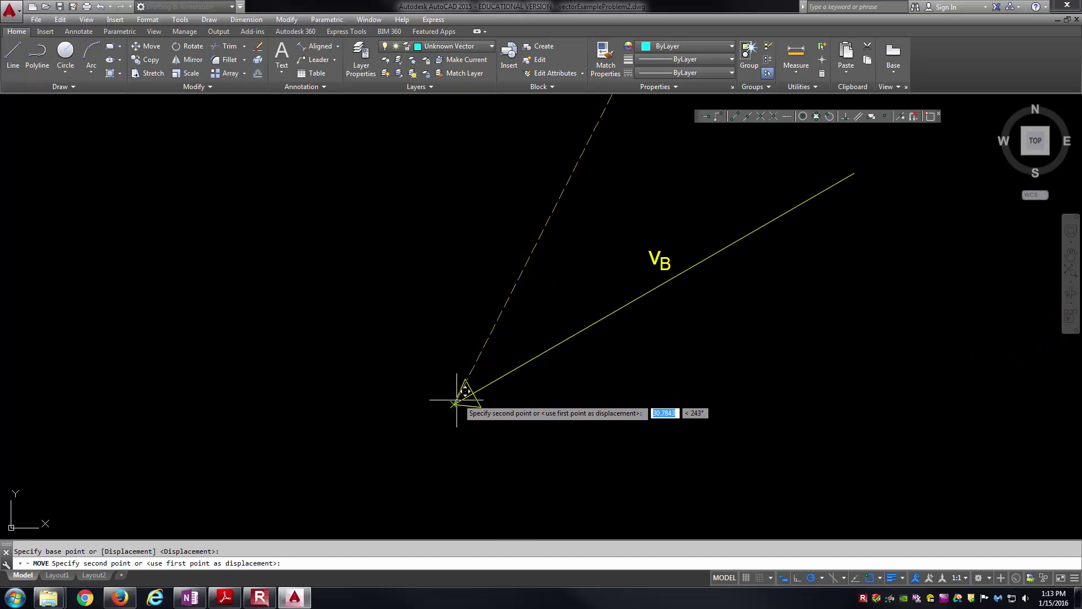
pyautogui.click(454, 403)
pyautogui.press('Escape')
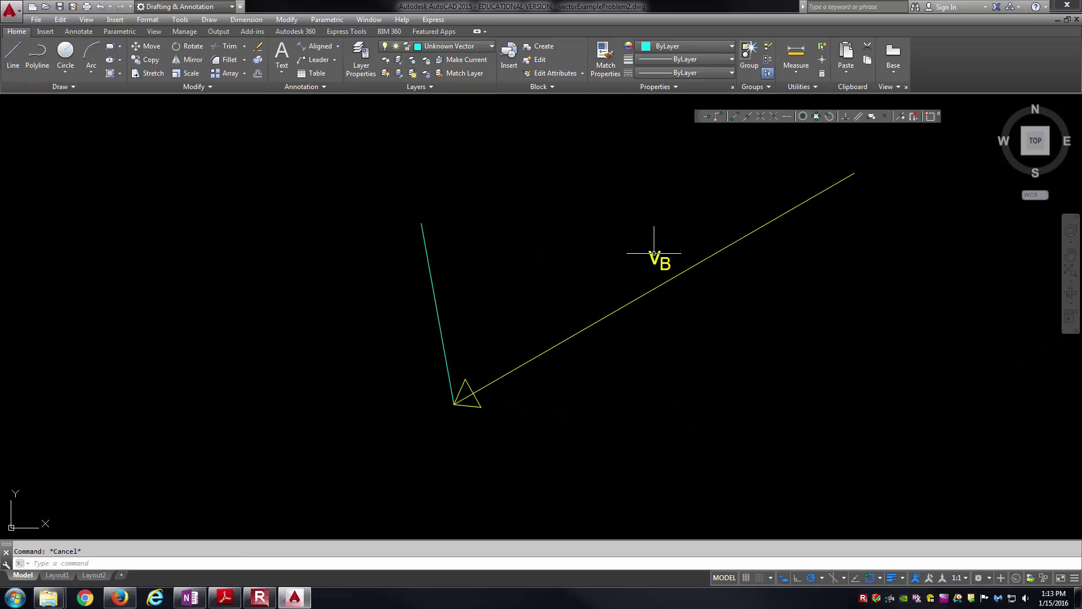
# Step: Copy the vC/B label from the solved polygon to beside the new line at the copied vB arrow tip
pyautogui.scroll(-3, 416, 322)
pyautogui.moveTo(589, 359); pyautogui.dragTo(244, 333, button='middle')
pyautogui.scroll(-2, 447, 310)
pyautogui.scroll(4, 649, 303)
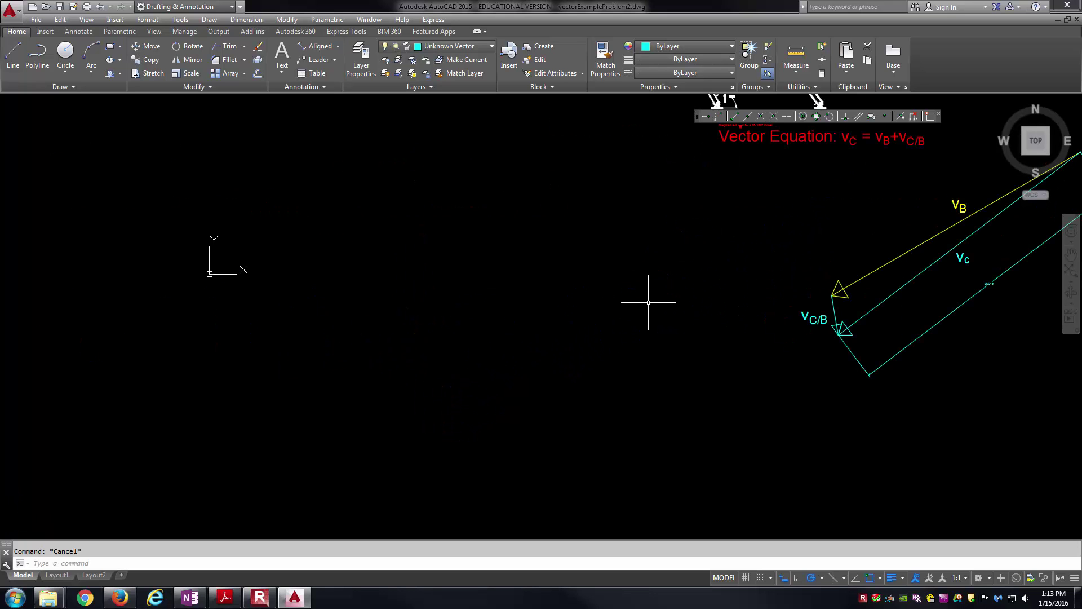
pyautogui.click(806, 316)
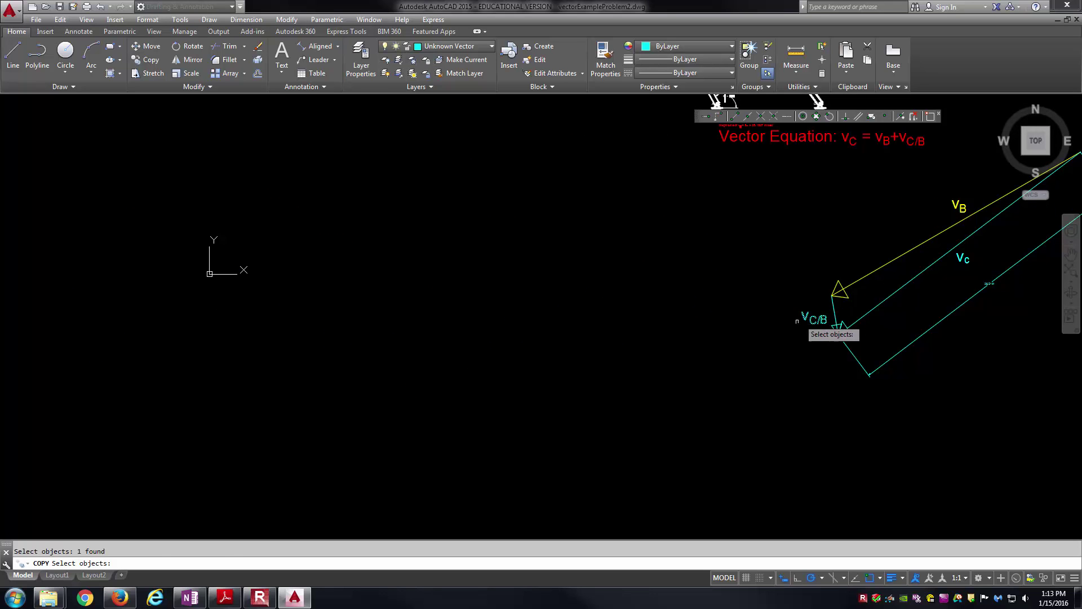
pyautogui.press('Return')
pyautogui.click(839, 332)
pyautogui.scroll(-4, 699, 331)
pyautogui.moveTo(513, 304); pyautogui.dragTo(702, 307, button='middle')
pyautogui.scroll(4, 420, 342)
pyautogui.click(480, 393)
pyautogui.press('Escape')
pyautogui.scroll(4, 473, 355)
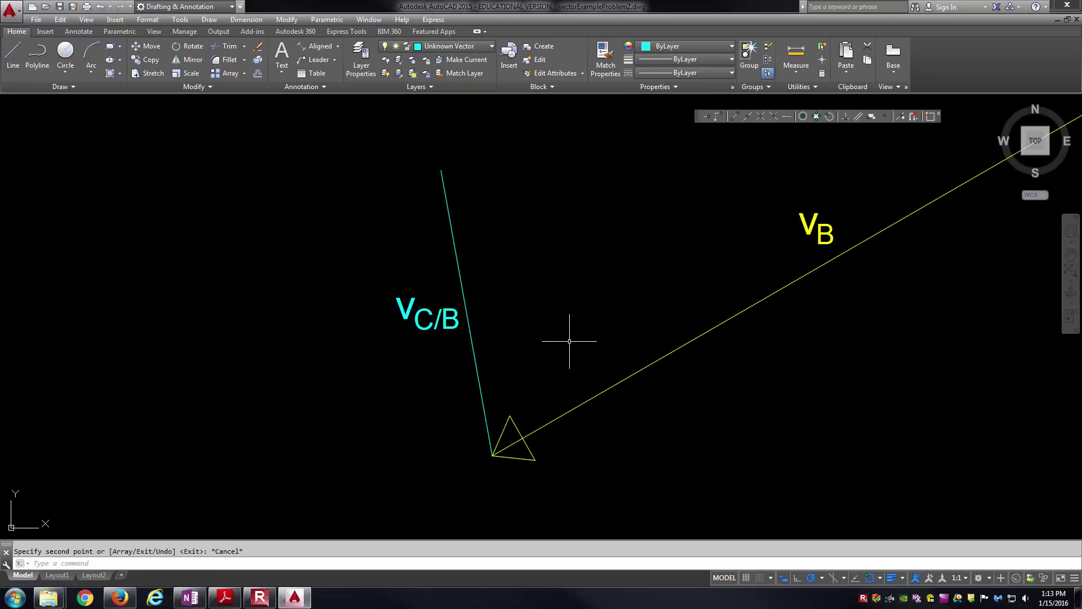
pyautogui.scroll(-5, 569, 341)
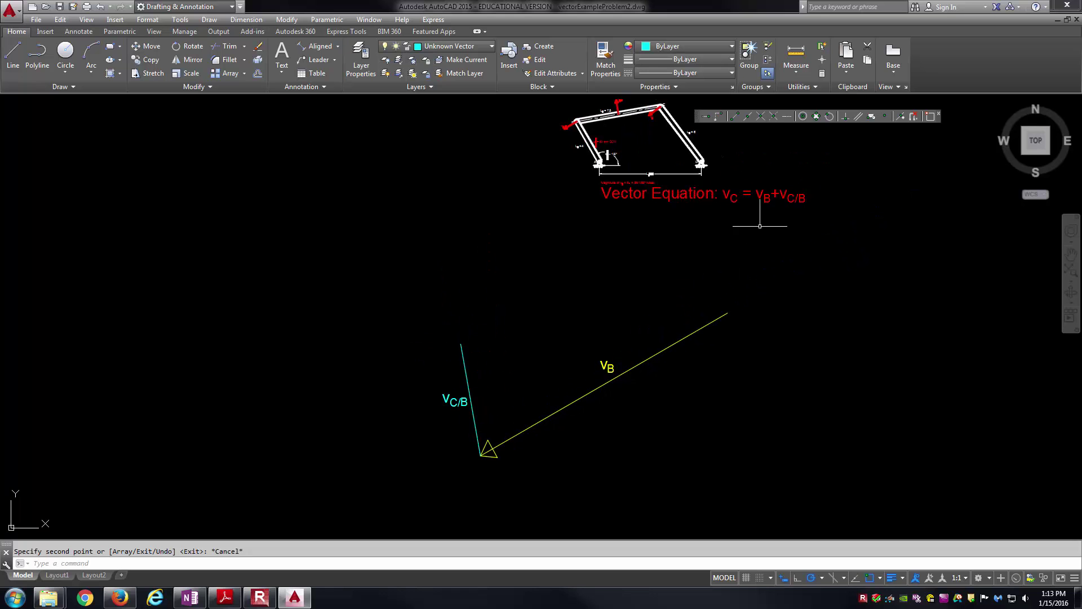
pyautogui.moveTo(713, 264); pyautogui.dragTo(698, 289, button='middle')
pyautogui.scroll(8, 559, 131)
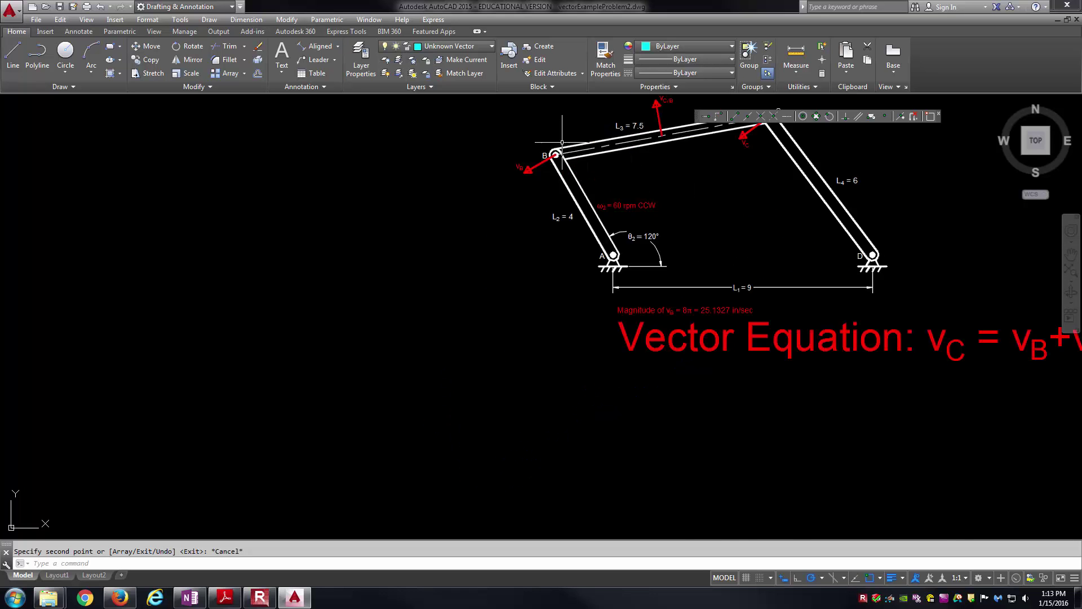
pyautogui.write('l')
pyautogui.press('Return')
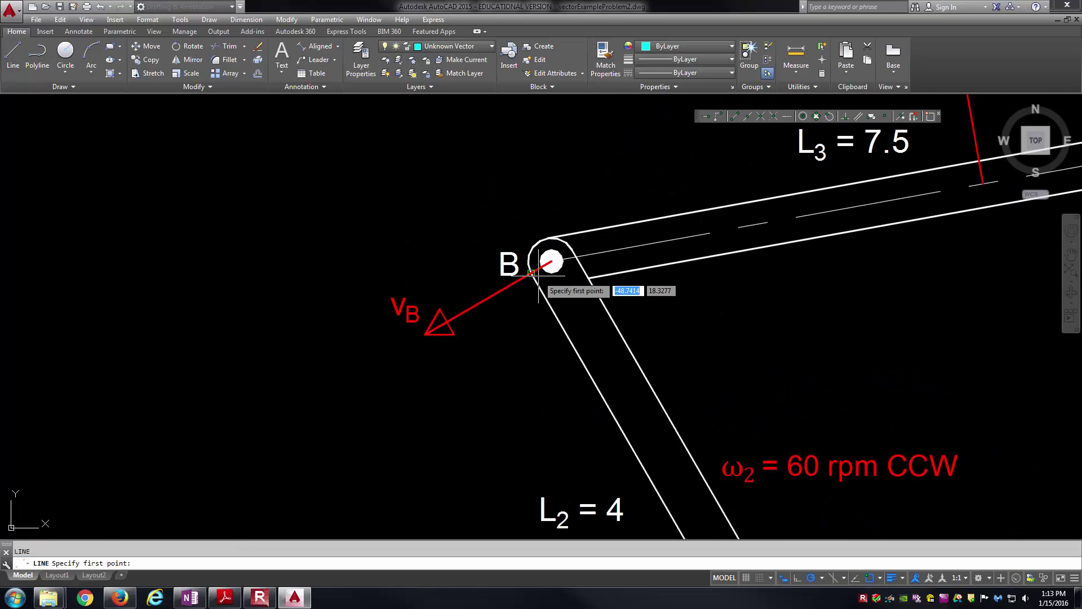
pyautogui.scroll(-2, 539, 253)
pyautogui.moveTo(524, 249); pyautogui.dragTo(451, 299, button='middle')
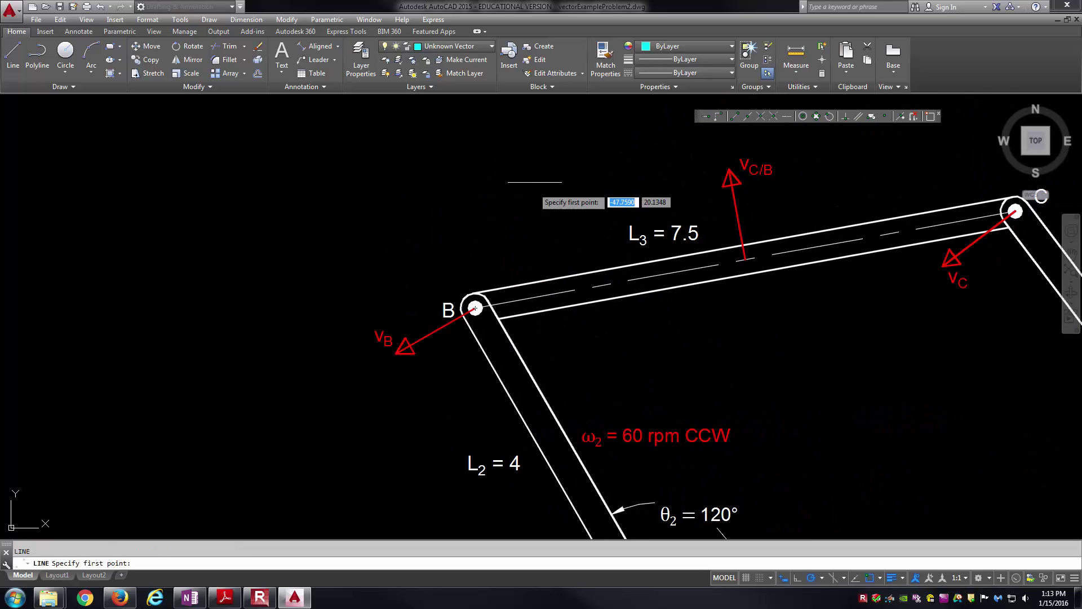
pyautogui.click(476, 307)
pyautogui.press('Escape')
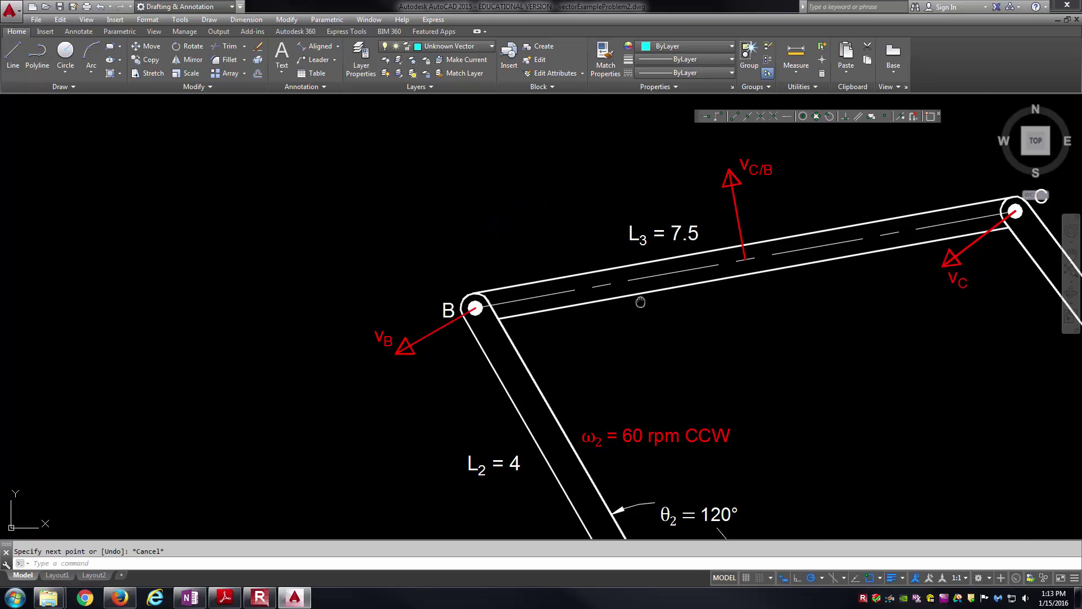
# Step: Draw a 10-unit line parallel to the linkage's vC arrow, running down and to the left from the right of joint C
pyautogui.scroll(-5, 541, 279)
pyautogui.scroll(5, 644, 203)
pyautogui.scroll(2, 567, 282)
pyautogui.write('l')
pyautogui.press('Return')
pyautogui.click(647, 248)
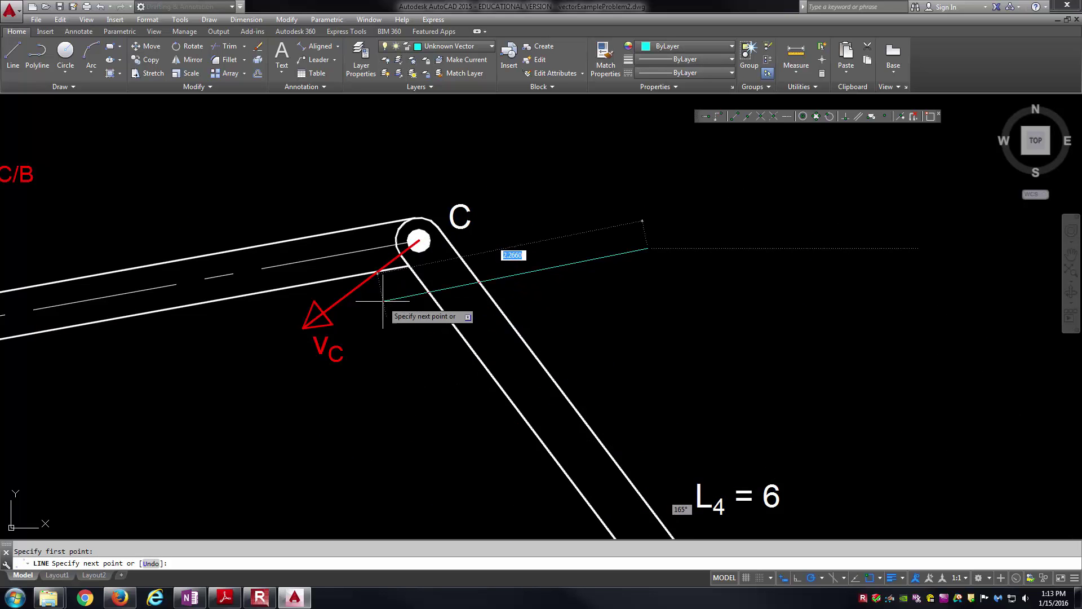
pyautogui.click(858, 117)
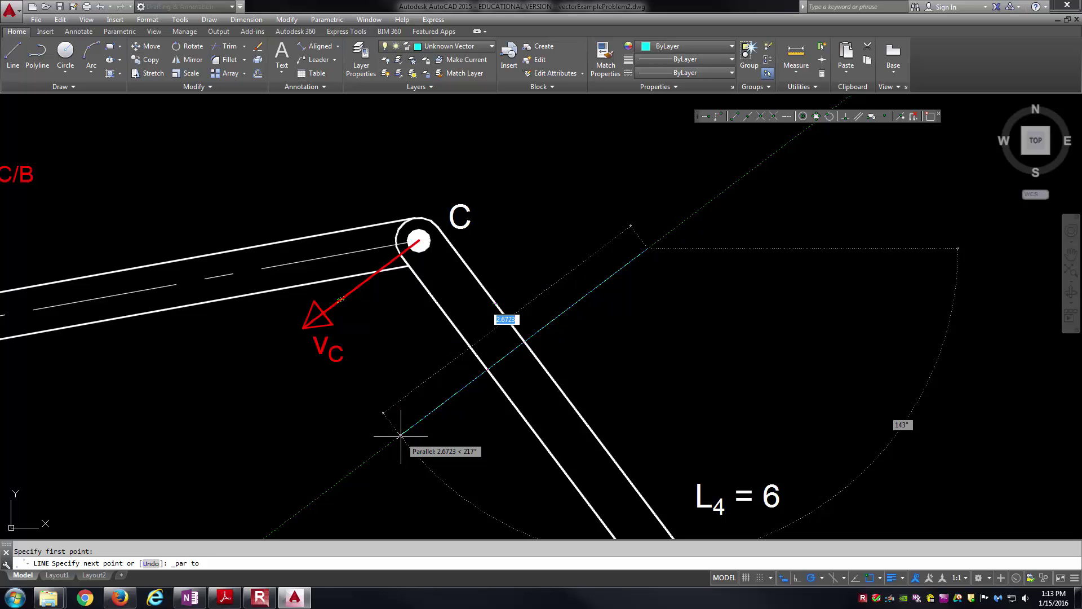
pyautogui.write('10')
pyautogui.press('Return')
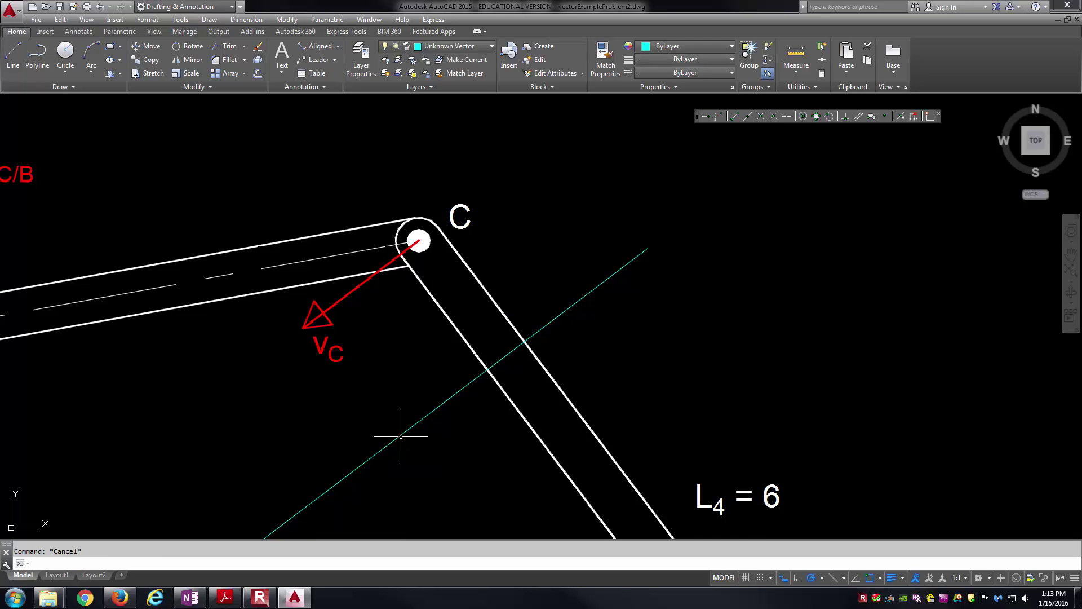
# Step: Move the new line by its upper end onto the tail of the copied vB vector
pyautogui.press('Return')
pyautogui.click(671, 317)
pyautogui.click(540, 222)
pyautogui.press('Return')
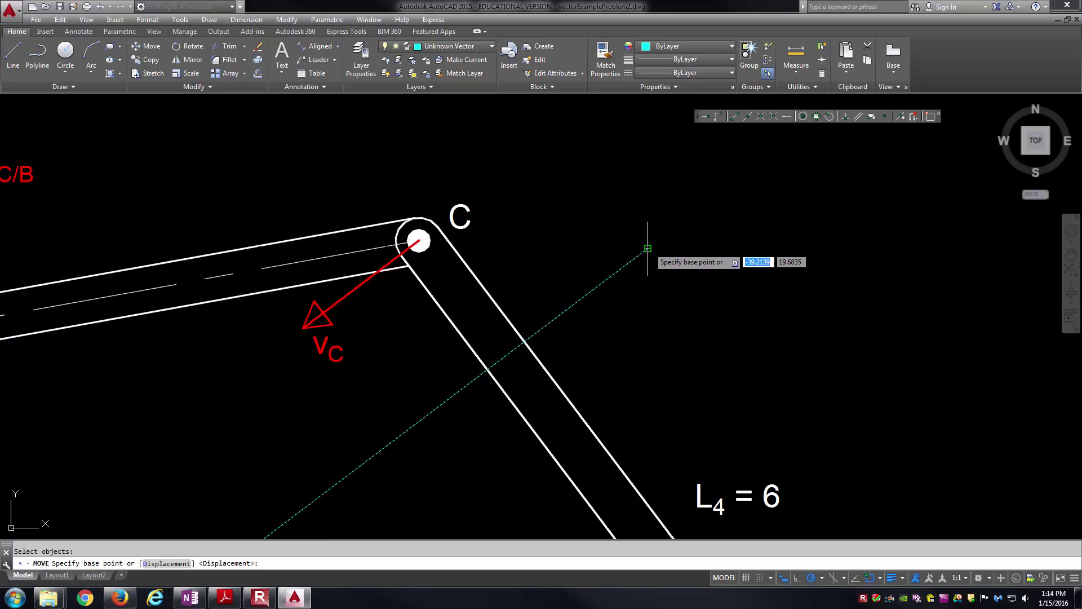
pyautogui.click(648, 235)
pyautogui.scroll(-5, 575, 314)
pyautogui.moveTo(575, 314); pyautogui.dragTo(568, 190, button='middle')
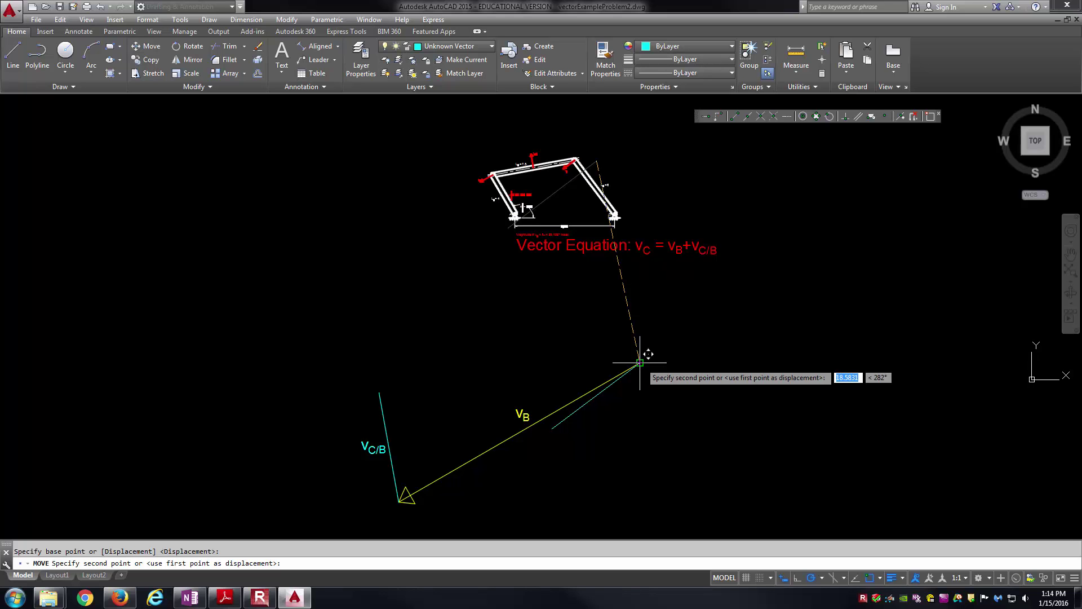
pyautogui.press('Escape')
# Step: Copy the vC label from the solved polygon to beside the line starting at the copied vB tail
pyautogui.moveTo(587, 462); pyautogui.dragTo(590, 385, button='middle')
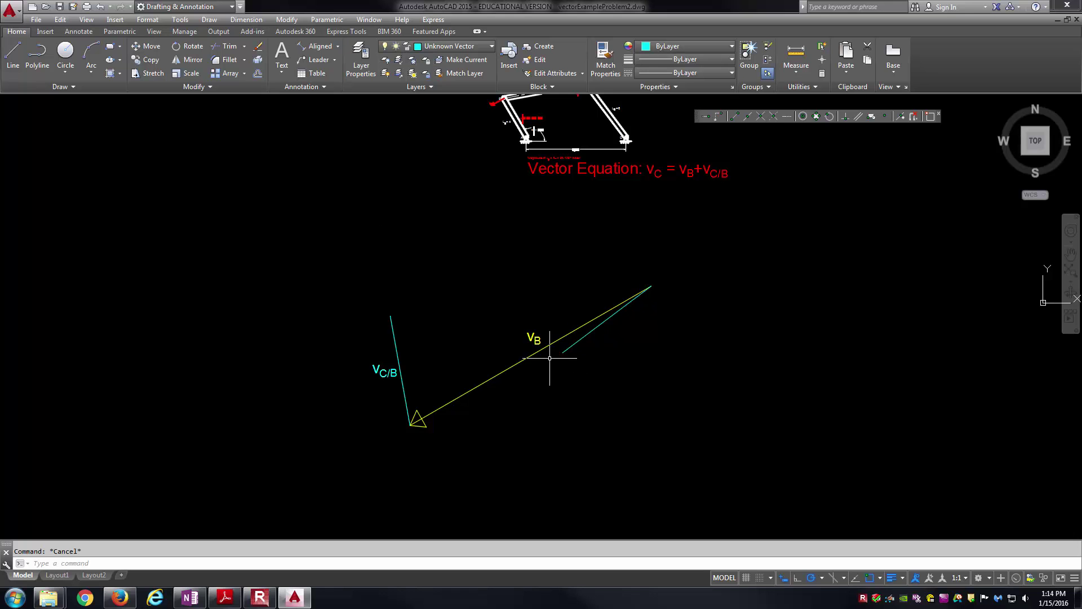
pyautogui.moveTo(561, 356); pyautogui.dragTo(530, 394, button='middle')
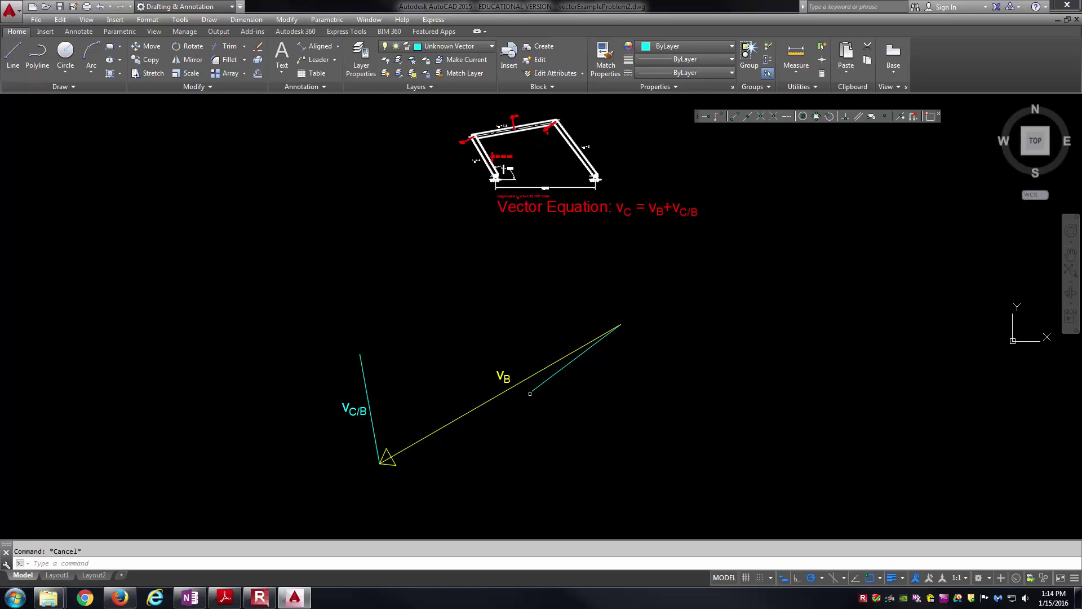
pyautogui.scroll(-3, 696, 404)
pyautogui.moveTo(696, 404); pyautogui.dragTo(826, 313, button='middle')
pyautogui.scroll(6, 826, 313)
pyautogui.write('y')
pyautogui.press('Return')
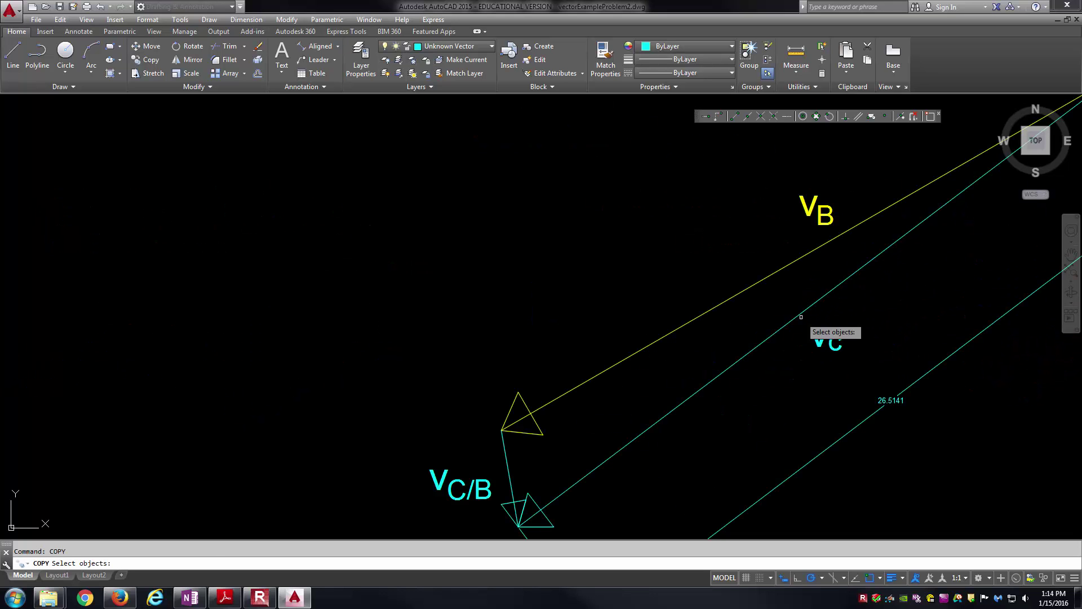
pyautogui.click(768, 321)
pyautogui.click(844, 377)
pyautogui.press('Return')
pyautogui.click(837, 360)
pyautogui.scroll(-6, 805, 363)
pyautogui.moveTo(474, 380); pyautogui.dragTo(710, 332, button='middle')
pyautogui.scroll(4, 367, 356)
pyautogui.click(237, 302)
pyautogui.moveTo(226, 337)
pyautogui.mouseDown(button='middle')
pyautogui.moveTo(312, 336)
pyautogui.moveTo(355, 357)
pyautogui.moveTo(476, 355)
pyautogui.moveTo(552, 290)
pyautogui.moveTo(527, 326)
pyautogui.moveTo(534, 409)
pyautogui.moveTo(492, 438)
pyautogui.moveTo(556, 326)
pyautogui.moveTo(561, 360)
pyautogui.mouseUp(button='middle')
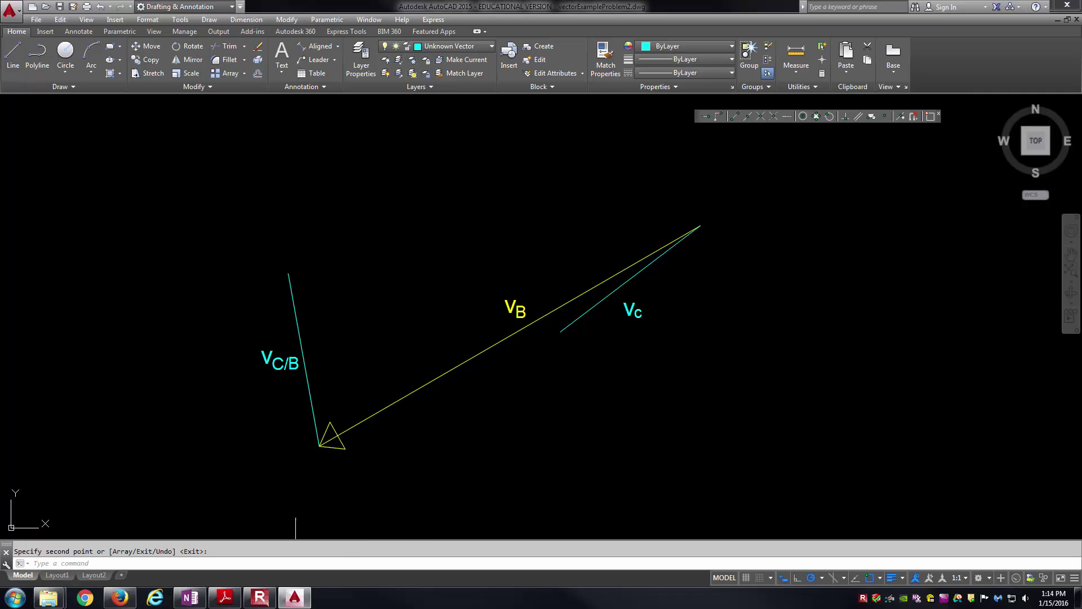
pyautogui.moveTo(375, 466); pyautogui.dragTo(442, 383, button='middle')
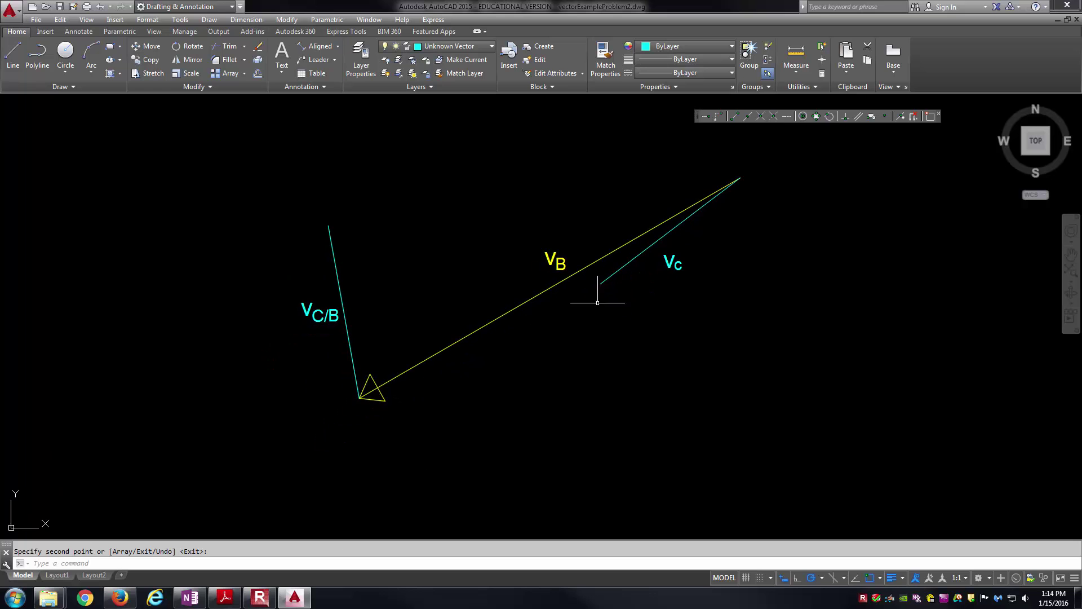
pyautogui.press('Escape')
pyautogui.click(615, 271)
pyautogui.click(419, 261)
pyautogui.click(287, 314)
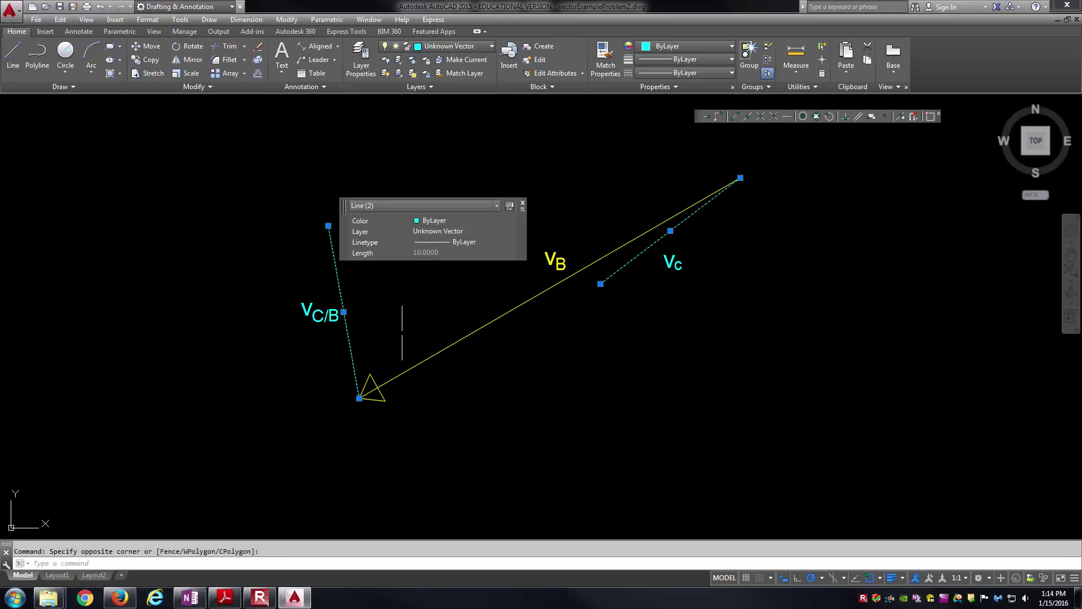
pyautogui.moveTo(446, 459)
pyautogui.mouseDown()
pyautogui.moveTo(383, 459)
pyautogui.moveTo(333, 420)
pyautogui.moveTo(395, 434)
pyautogui.moveTo(431, 460)
pyautogui.mouseUp()
pyautogui.press('Escape')
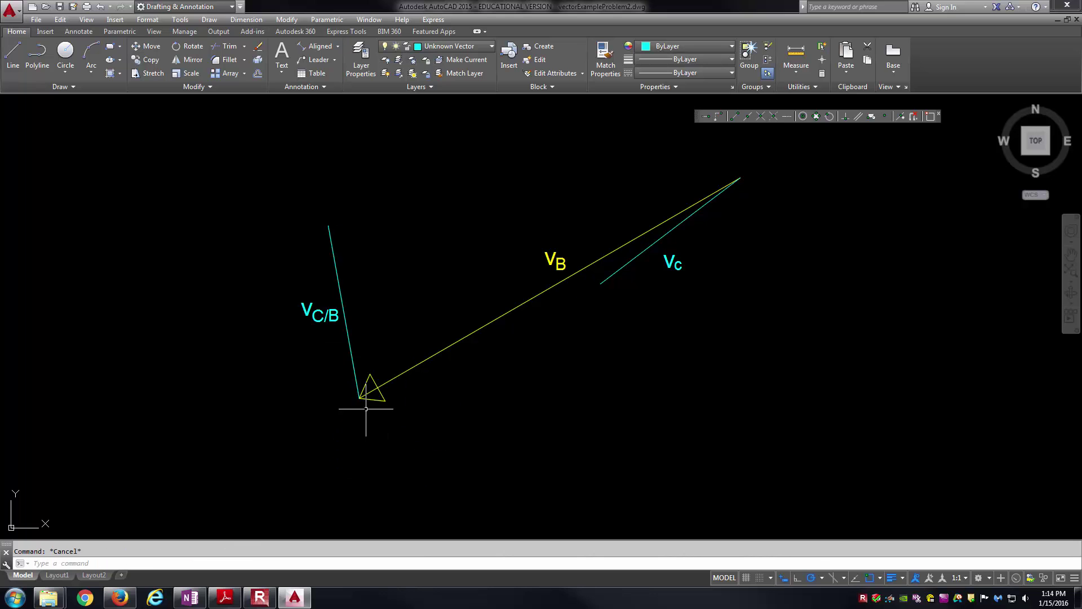
pyautogui.scroll(-2, 648, 274)
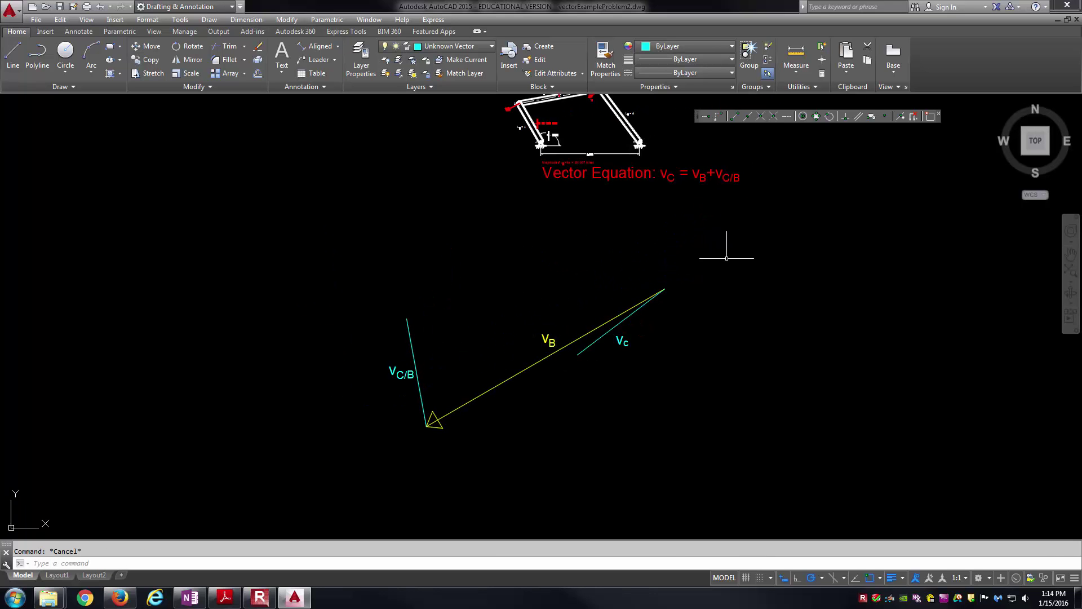
pyautogui.moveTo(759, 245); pyautogui.dragTo(831, 202)
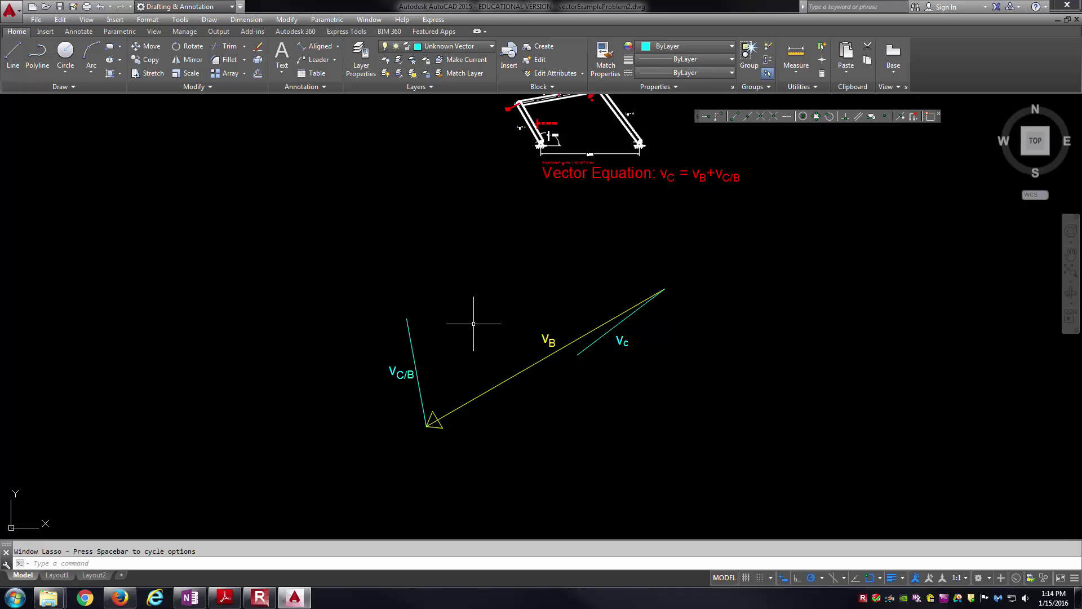
pyautogui.moveTo(483, 319); pyautogui.dragTo(542, 272, button='middle')
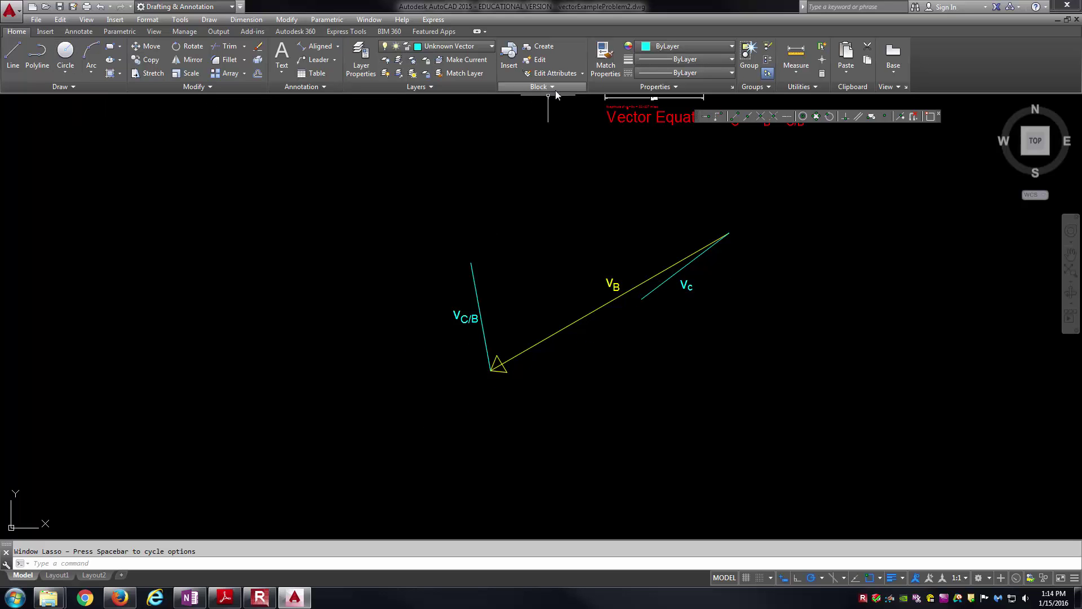
# Step: On the Construction layer, draw an infinite construction line through both ends of the new vC/B line
pyautogui.click(468, 48)
pyautogui.click(461, 88)
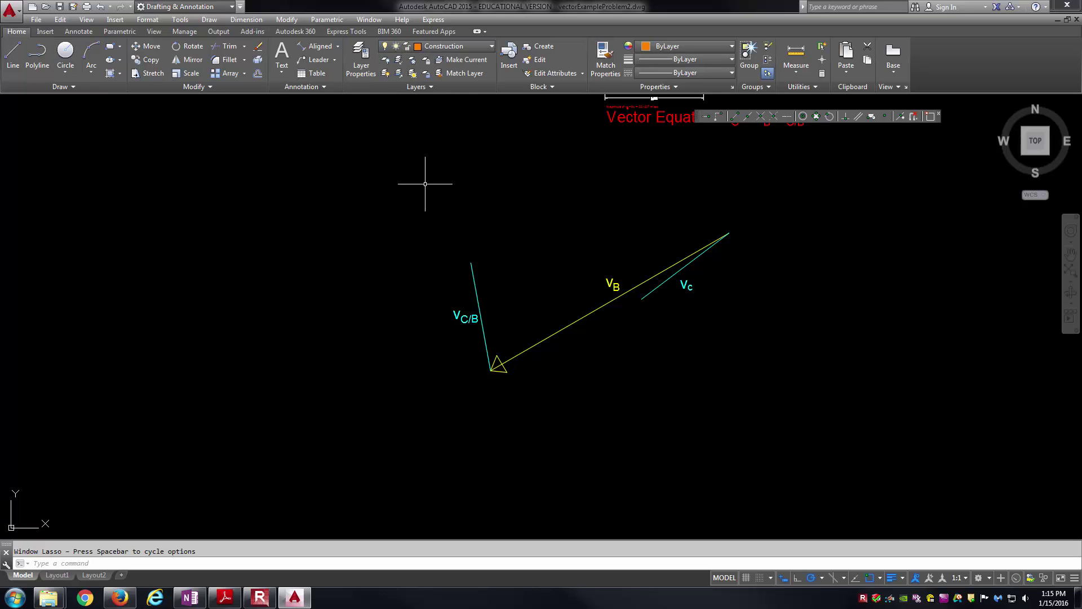
pyautogui.click(72, 87)
pyautogui.click(37, 100)
pyautogui.click(477, 262)
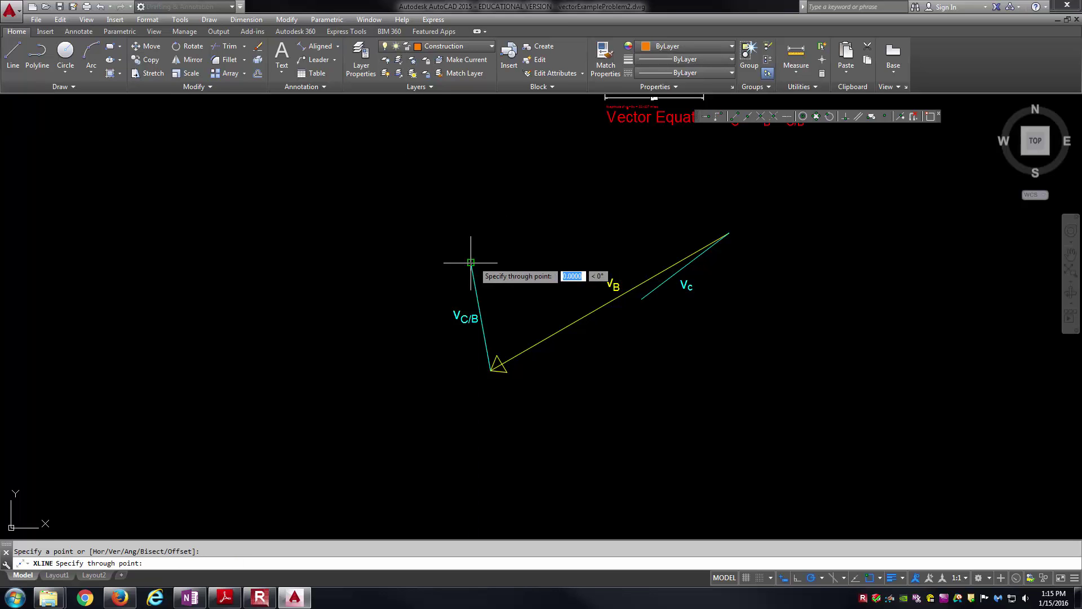
pyautogui.click(491, 370)
pyautogui.press('Return')
# Step: Draw a second construction line through both ends of the new vC line so that it crosses the first
pyautogui.press('Return')
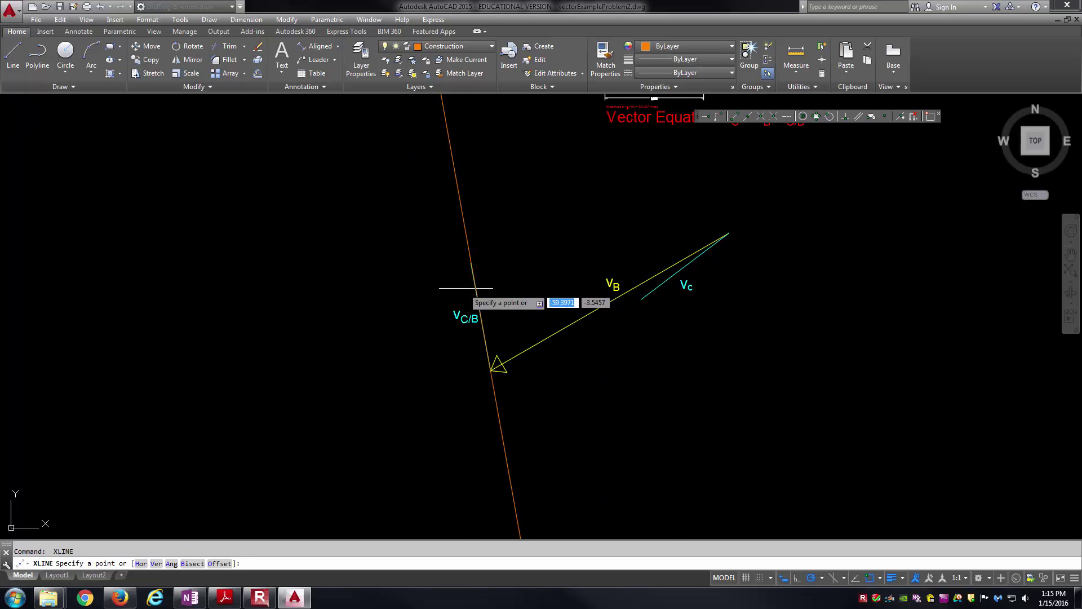
pyautogui.scroll(5, 496, 290)
pyautogui.scroll(-3, 536, 358)
pyautogui.scroll(2, 653, 382)
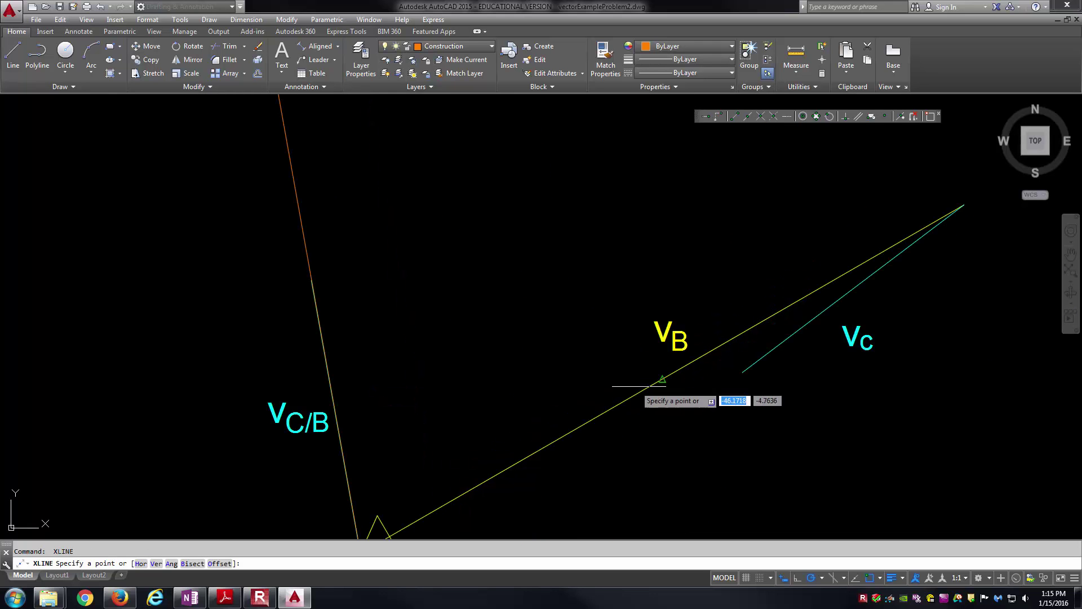
pyautogui.click(741, 372)
pyautogui.scroll(-2, 818, 327)
pyautogui.moveTo(836, 307); pyautogui.dragTo(701, 370, button='middle')
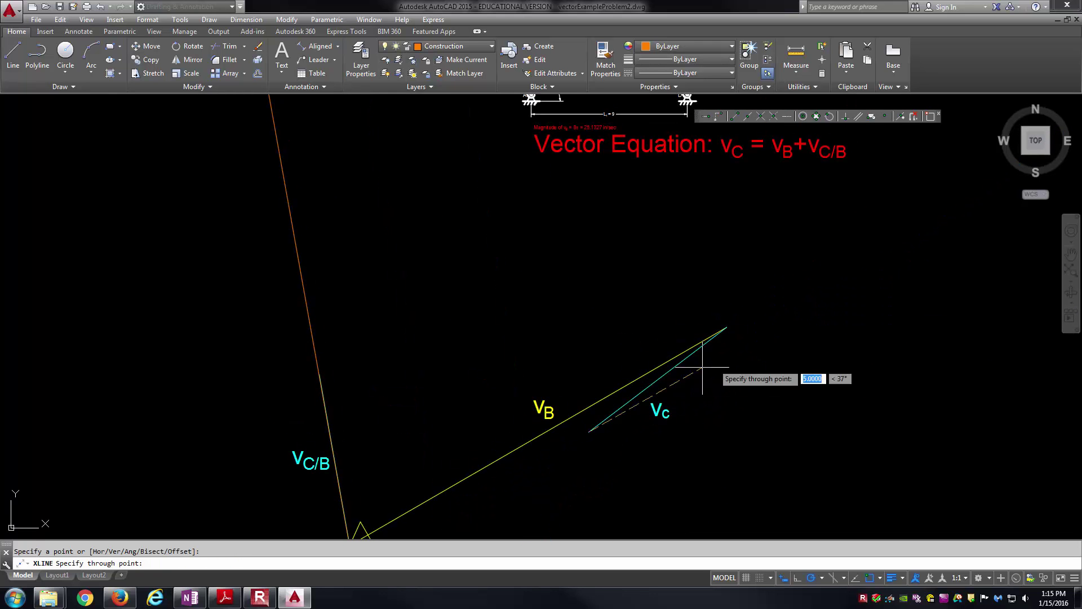
pyautogui.click(728, 326)
pyautogui.press('Return')
pyautogui.scroll(3, 678, 328)
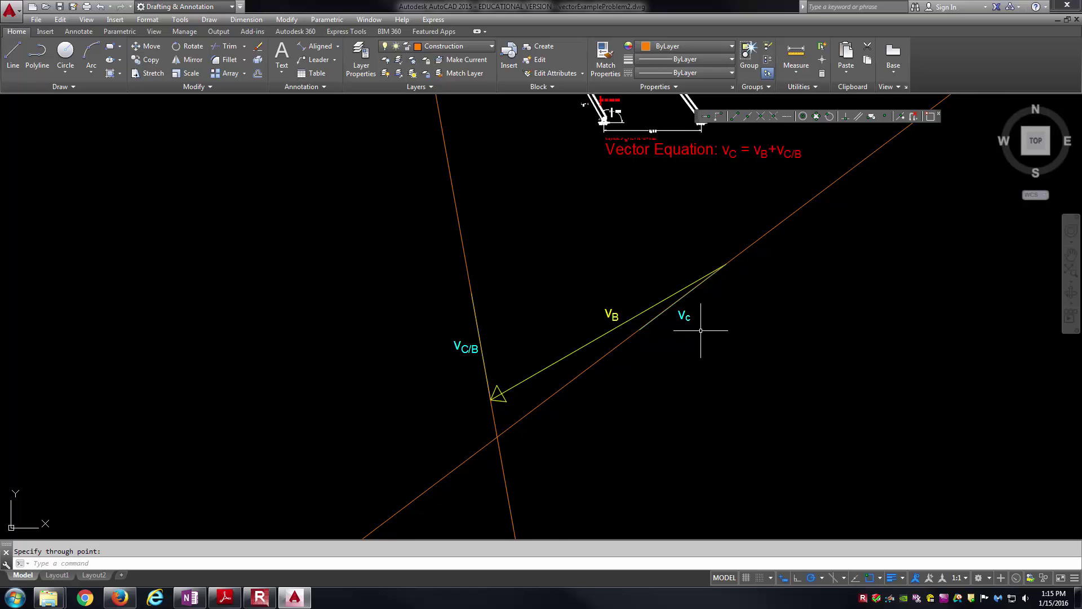
pyautogui.moveTo(614, 410); pyautogui.dragTo(665, 407, button='middle')
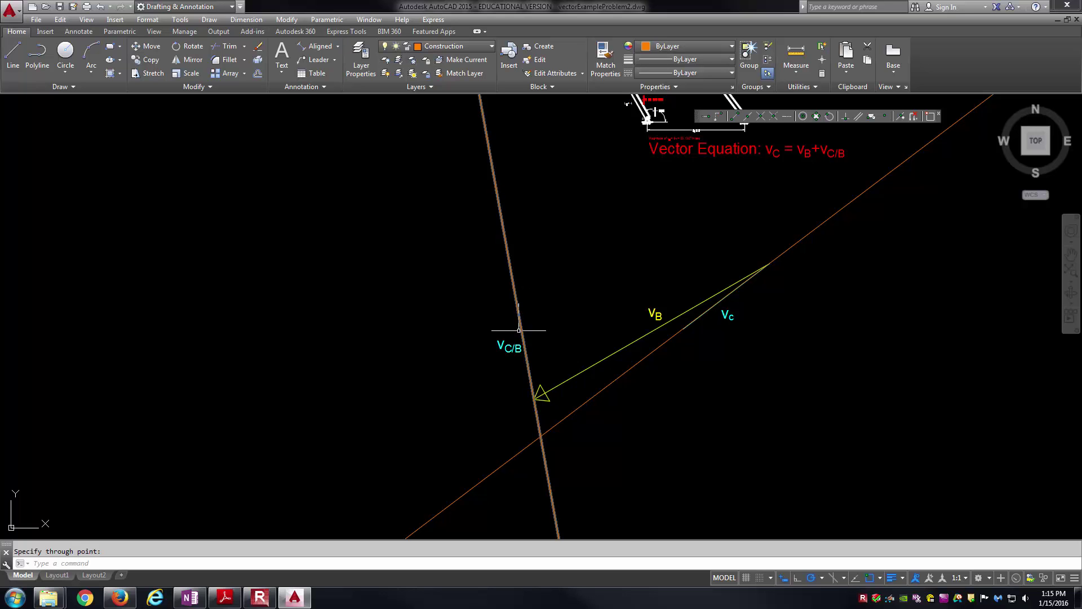
# Step: Delete both construction lines running through the vC/B and vC lines
pyautogui.moveTo(528, 360); pyautogui.dragTo(623, 415)
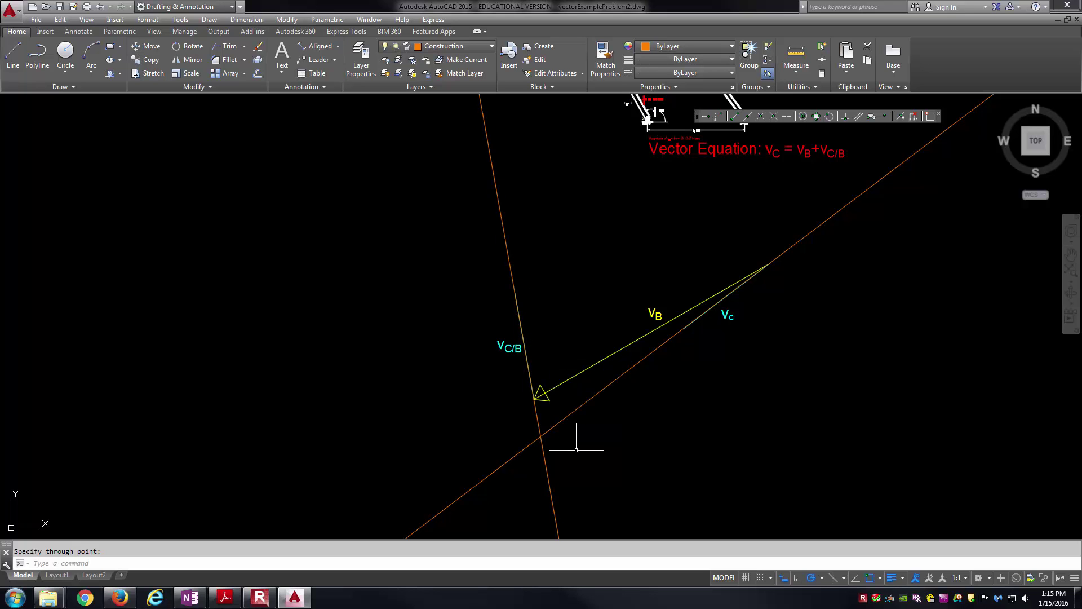
pyautogui.click(573, 451)
pyautogui.click(538, 446)
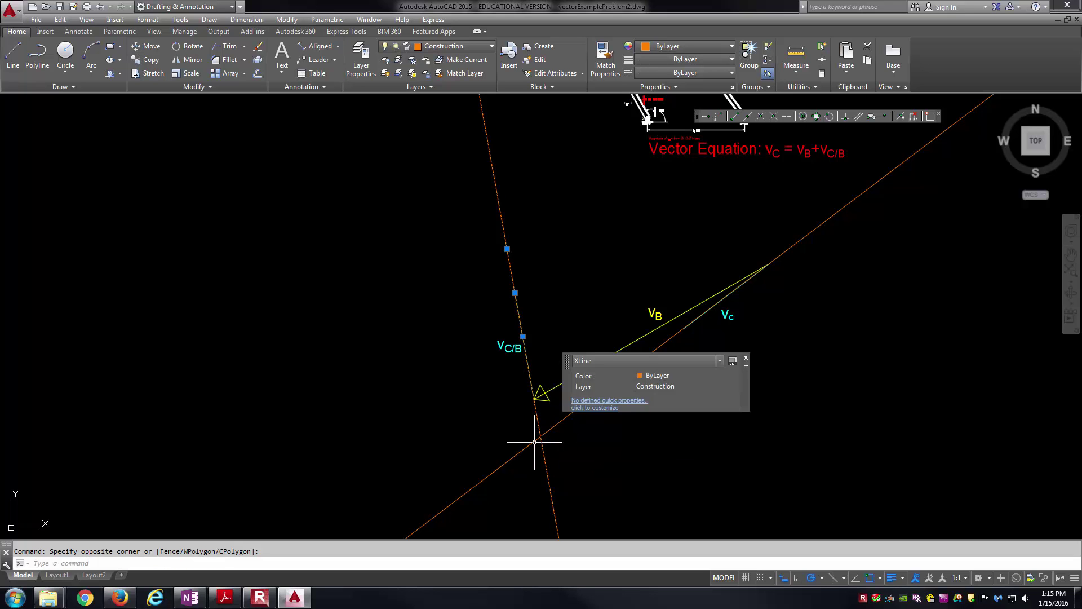
pyautogui.click(570, 445)
pyautogui.click(548, 424)
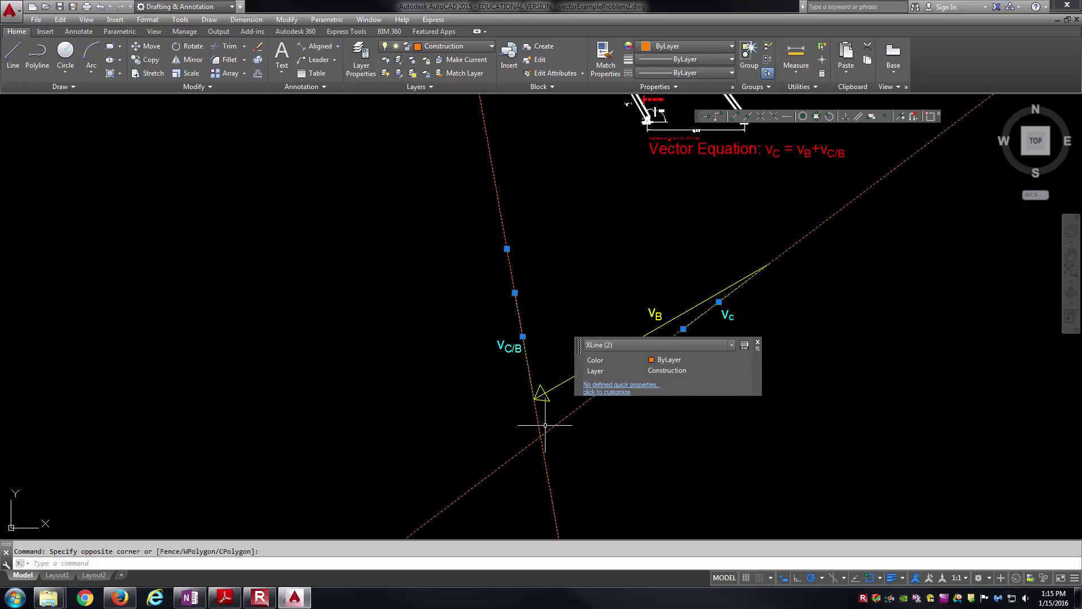
pyautogui.press('Delete')
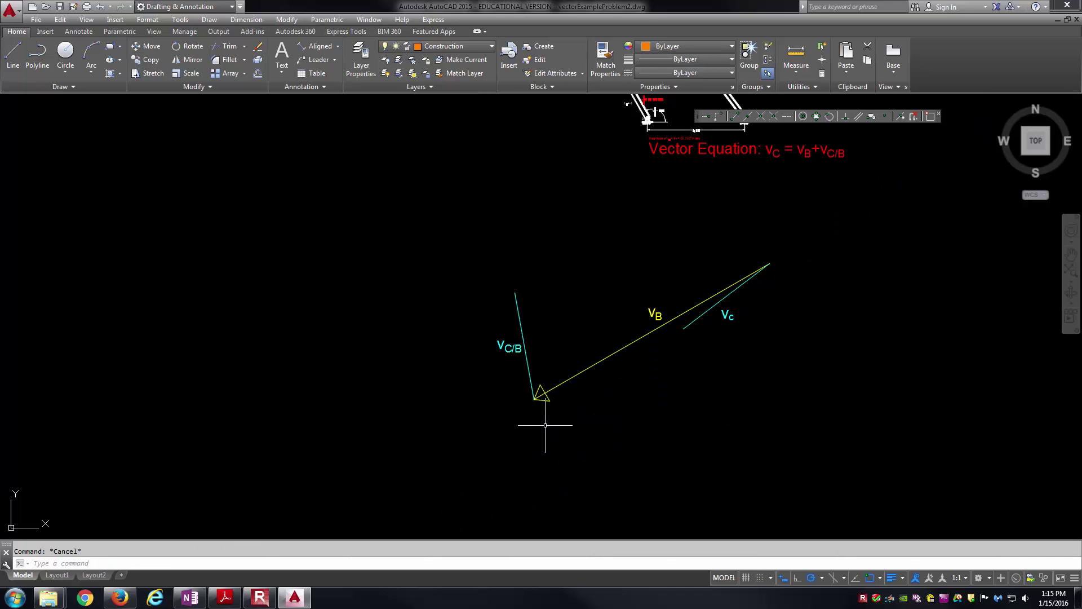
# Step: On the Unknown Vector layer, draw a 10-unit line from the vB arrowhead downward, parallel to the existing vC/B line
pyautogui.click(458, 45)
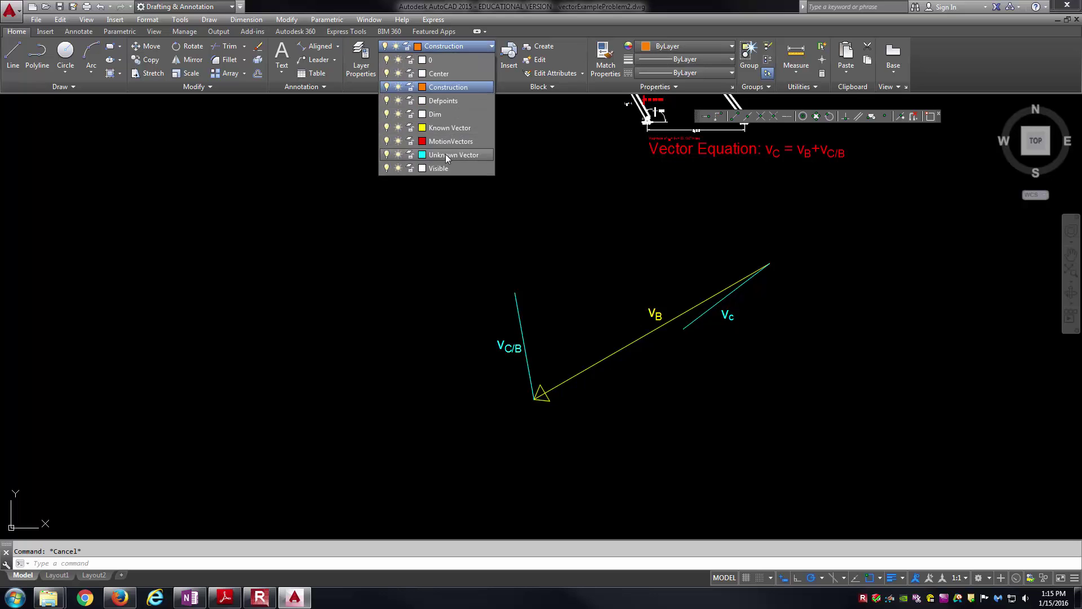
pyautogui.click(445, 154)
pyautogui.moveTo(558, 410); pyautogui.dragTo(514, 325, button='middle')
pyautogui.scroll(2, 514, 325)
pyautogui.write('l')
pyautogui.press('Return')
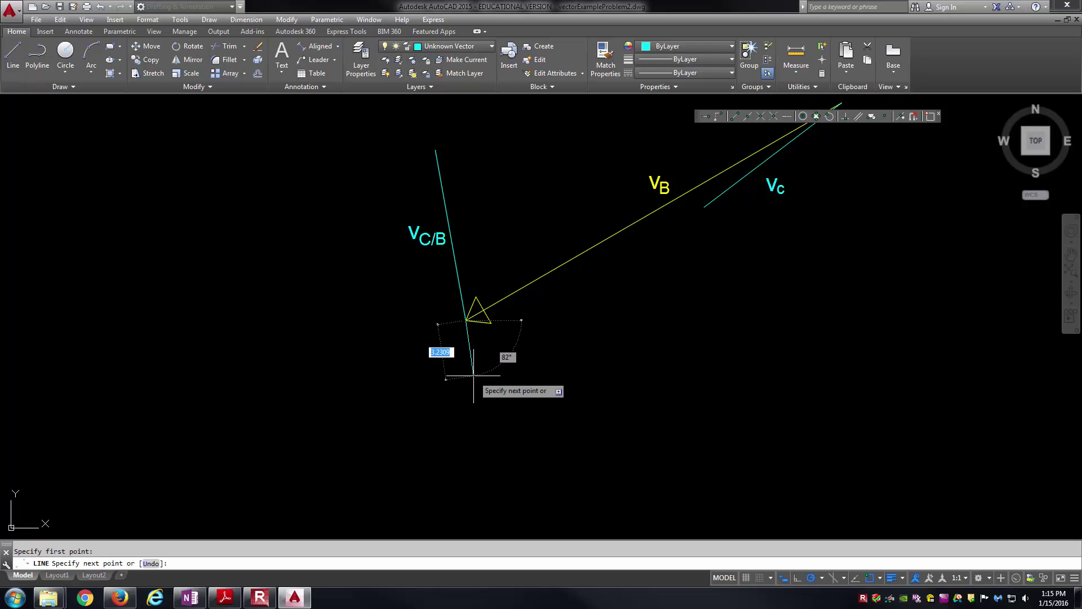
pyautogui.click(466, 321)
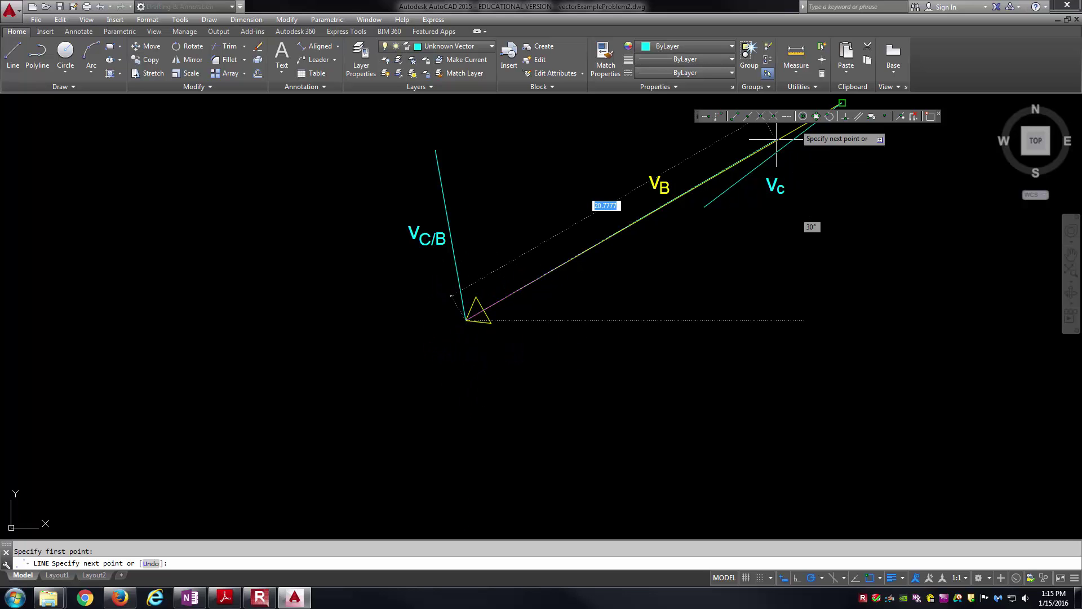
pyautogui.click(857, 116)
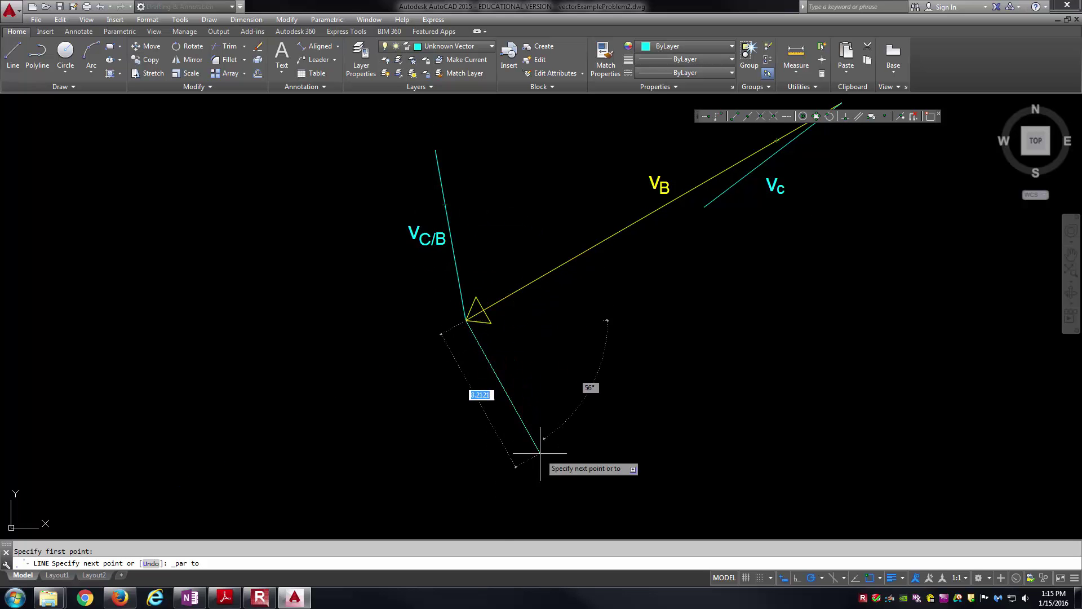
pyautogui.write('10')
pyautogui.press('Return')
pyautogui.press('Return')
# Step: Delete the original vC/B line above the vB arrowhead and move the vC/B label down beside the new line
pyautogui.click(453, 264)
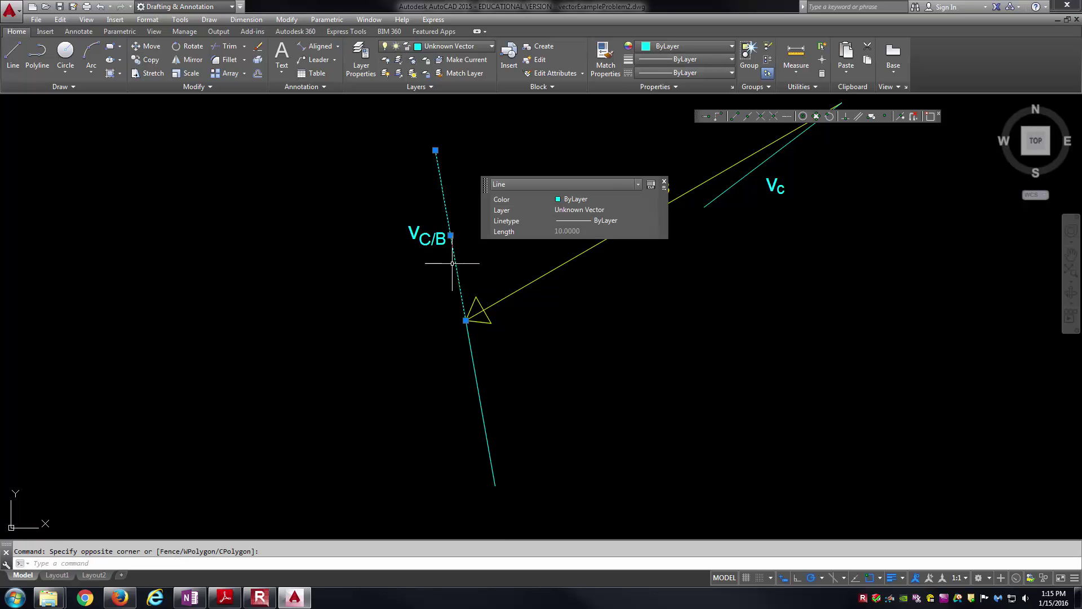
pyautogui.press('Delete')
pyautogui.click(477, 271)
pyautogui.click(424, 221)
pyautogui.press('Return')
pyautogui.click(420, 243)
pyautogui.click(427, 411)
pyautogui.press('Return')
pyautogui.press('Escape')
# Step: Extend the vC line until it meets the downward vC/B line
pyautogui.write('extze')
pyautogui.press('Escape')
pyautogui.write('extend')
pyautogui.press('Return')
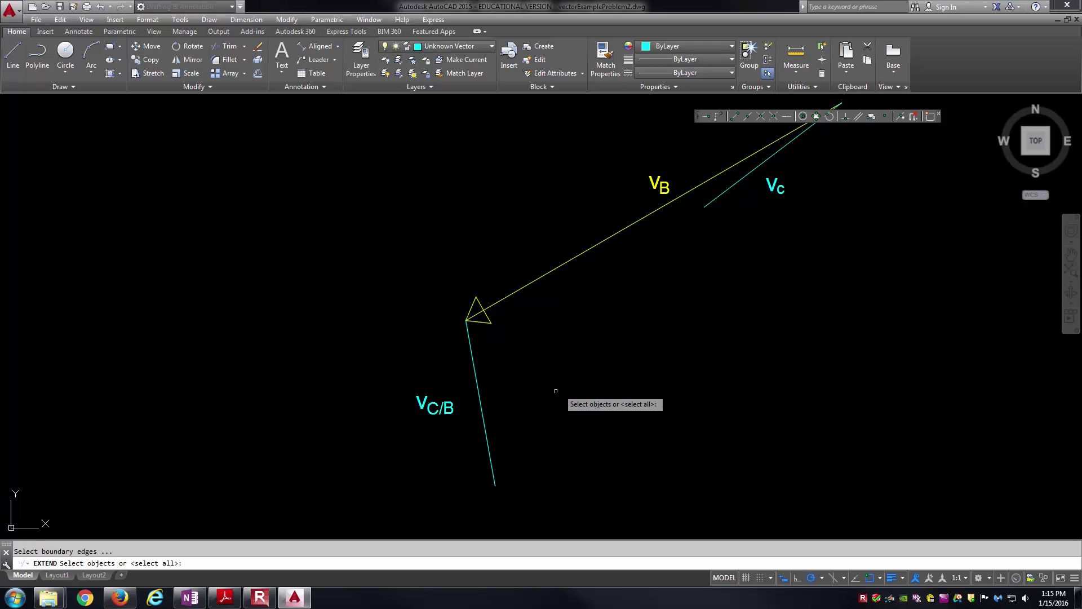
pyautogui.click(483, 445)
pyautogui.press('Return')
pyautogui.click(718, 204)
pyautogui.press('Escape')
# Step: Trim off the part of the vC/B line that runs past its intersection with the vC line
pyautogui.write('trim')
pyautogui.press('Return')
pyautogui.click(579, 390)
pyautogui.click(461, 367)
pyautogui.press('Return')
pyautogui.click(484, 423)
pyautogui.press('Escape')
# Step: Move the vC/B label up beside the shortened vC/B line
pyautogui.write('m')
pyautogui.press('Return')
pyautogui.click(446, 415)
pyautogui.click(402, 397)
pyautogui.press('Return')
pyautogui.click(417, 418)
pyautogui.click(433, 368)
pyautogui.press('Escape')
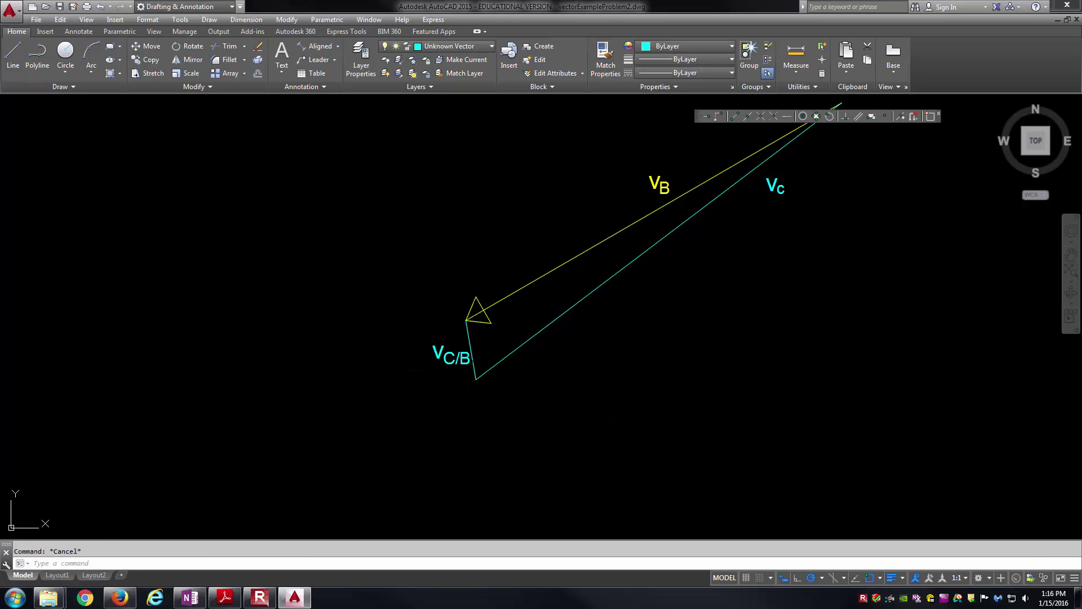
# Step: View the new polygon alongside the solved one, and check the lengths of its vC/B and vC lines
pyautogui.moveTo(483, 394); pyautogui.dragTo(422, 428, button='middle')
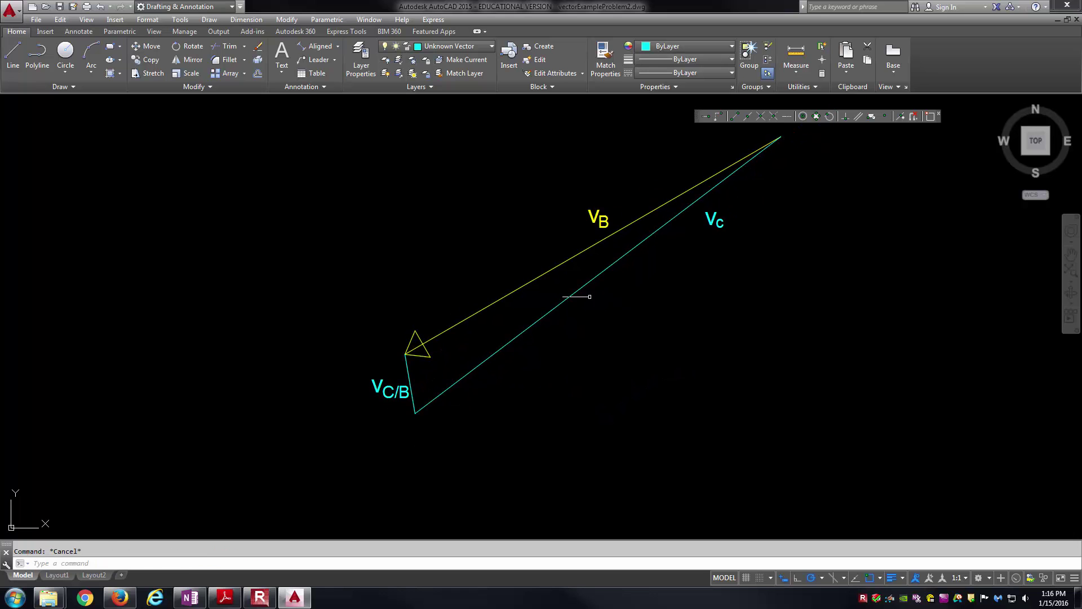
pyautogui.scroll(-3, 580, 312)
pyautogui.moveTo(633, 314)
pyautogui.mouseDown(button='middle')
pyautogui.moveTo(769, 302)
pyautogui.moveTo(693, 321)
pyautogui.mouseUp(button='middle')
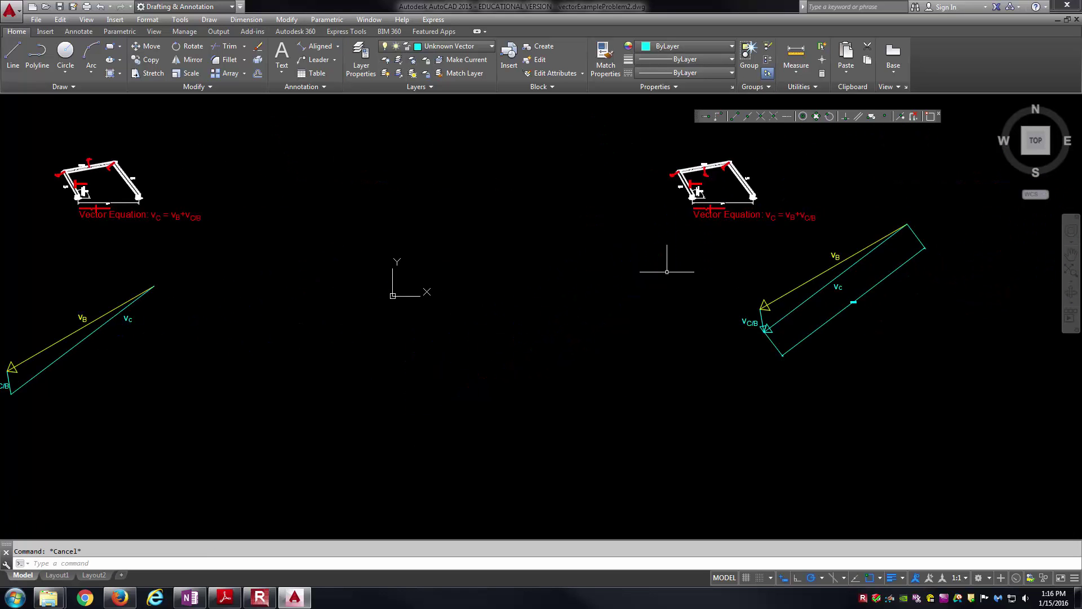
pyautogui.moveTo(344, 364); pyautogui.dragTo(624, 302, button='middle')
pyautogui.scroll(5, 276, 315)
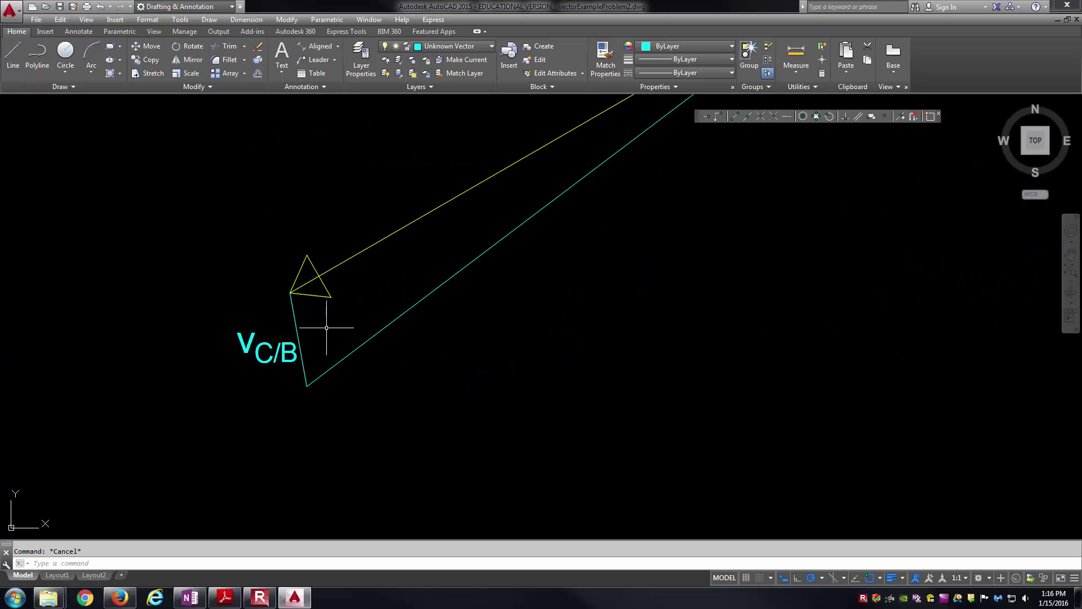
pyautogui.click(296, 323)
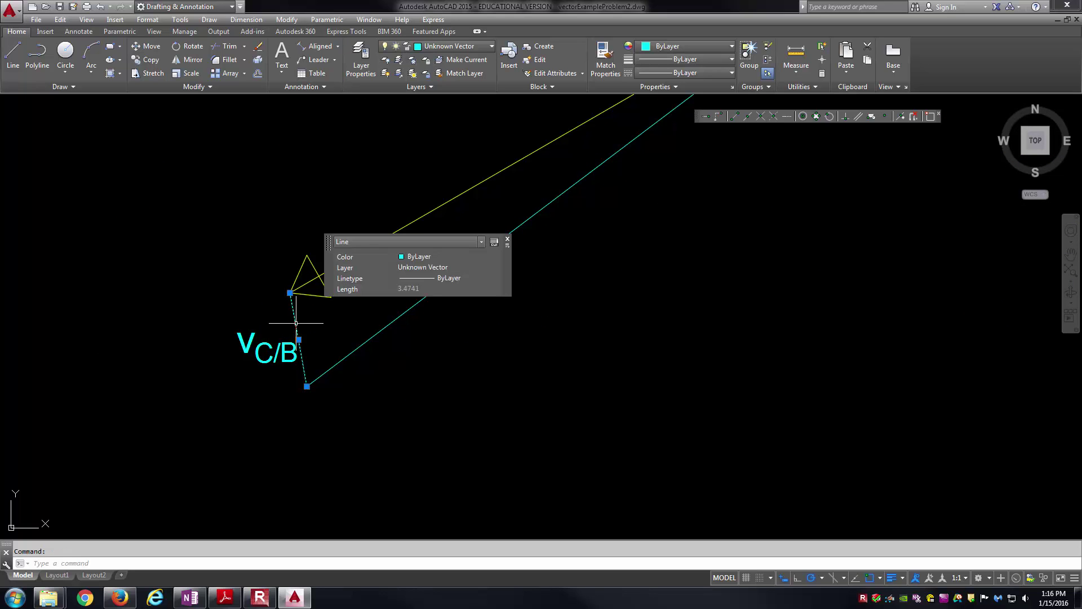
pyautogui.press('Escape')
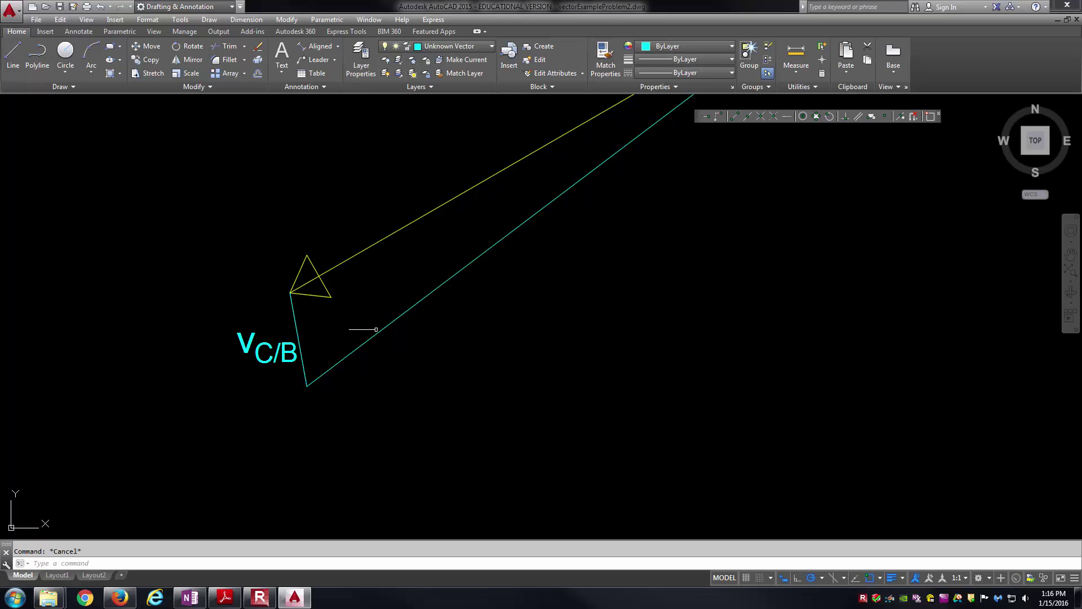
pyautogui.click(379, 330)
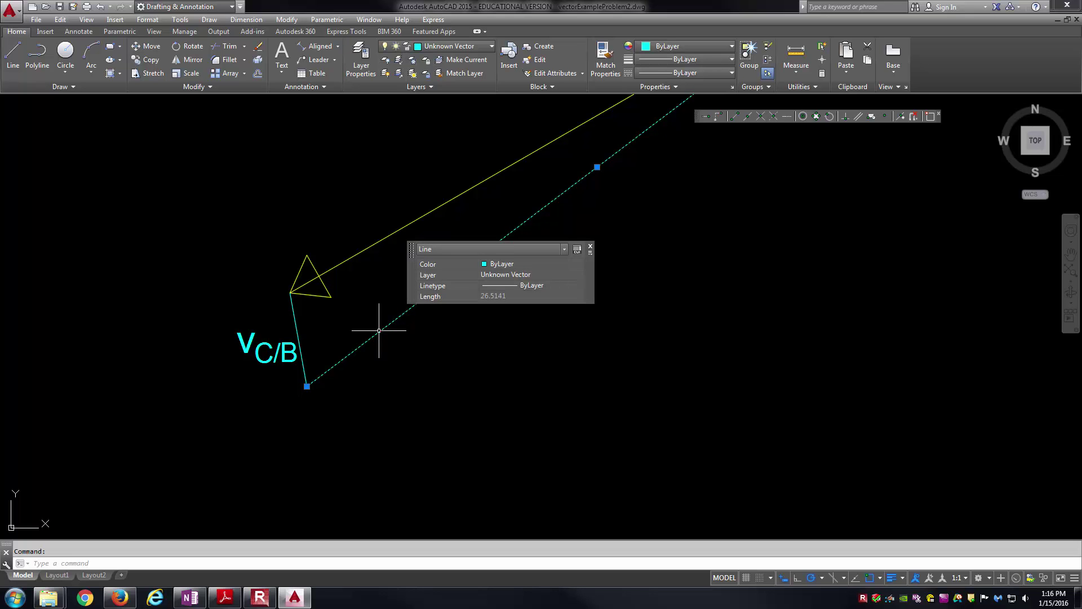
pyautogui.press('Escape')
# Step: Compare the new polygon with the vector directions assumed on its linkage diagram, and zoom to the drawing extents to review both solutions
pyautogui.scroll(-3, 379, 330)
pyautogui.scroll(-1, 435, 307)
pyautogui.scroll(1, 436, 310)
pyautogui.scroll(-4, 435, 311)
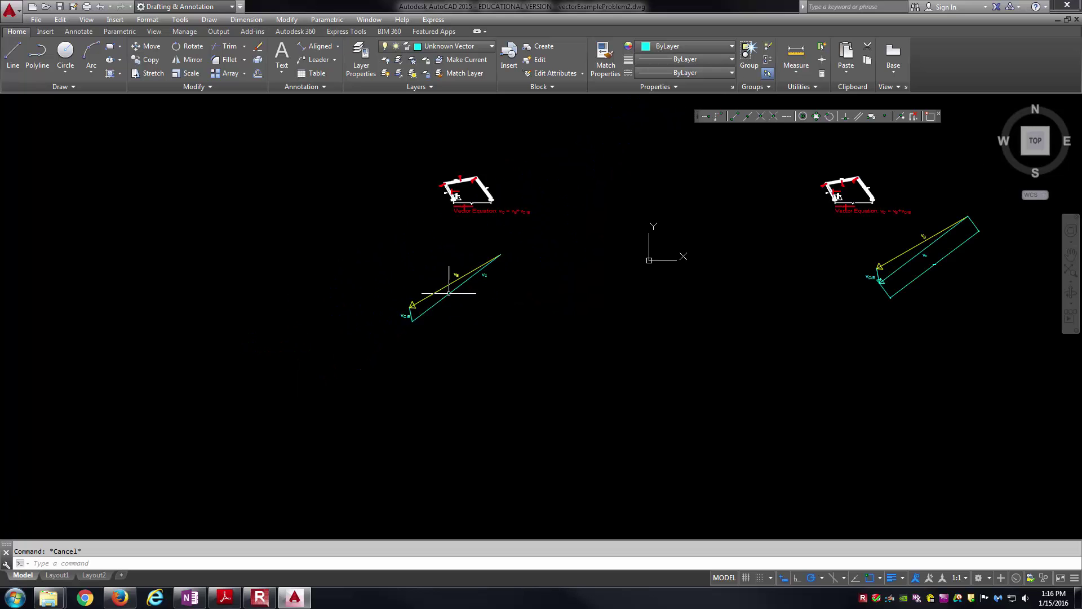
pyautogui.scroll(2, 430, 314)
pyautogui.scroll(2, 346, 324)
pyautogui.scroll(1, 347, 325)
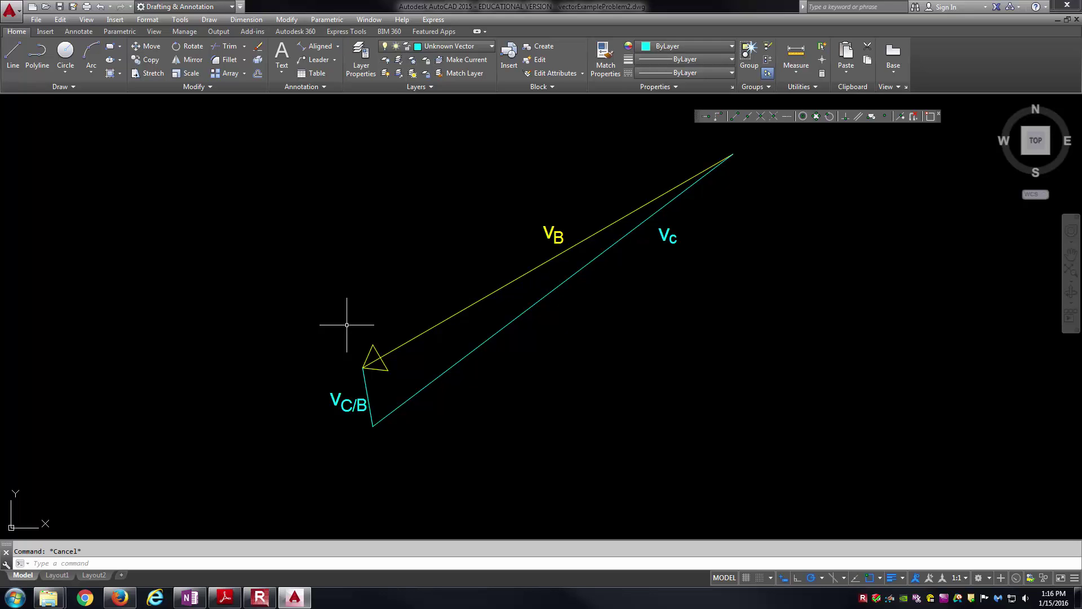
pyautogui.scroll(-4, 347, 325)
pyautogui.scroll(3, 398, 128)
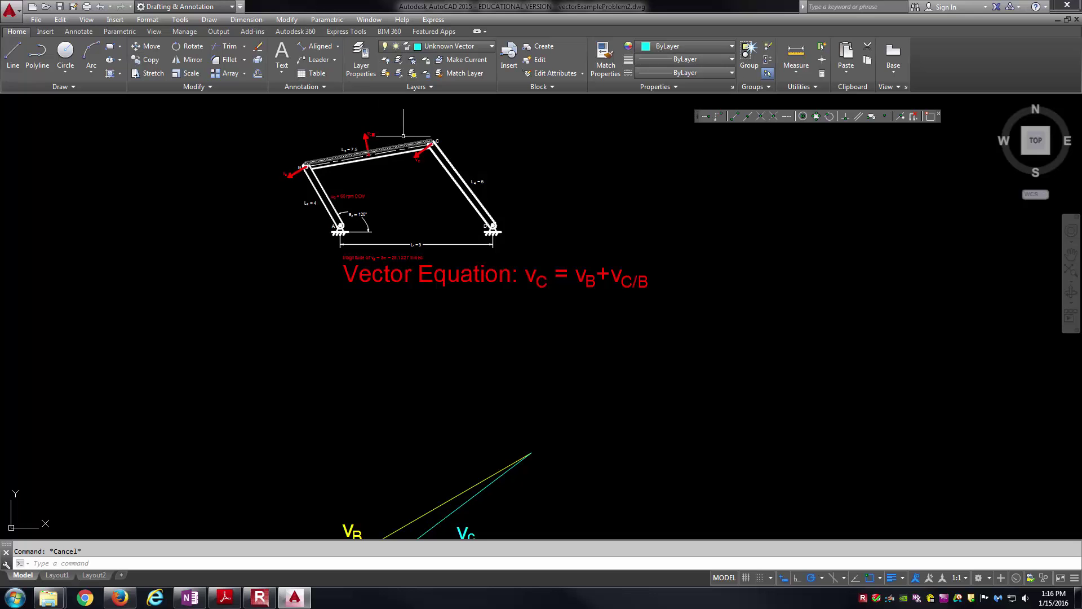
pyautogui.scroll(-3, 858, 350)
pyautogui.scroll(6, 391, 270)
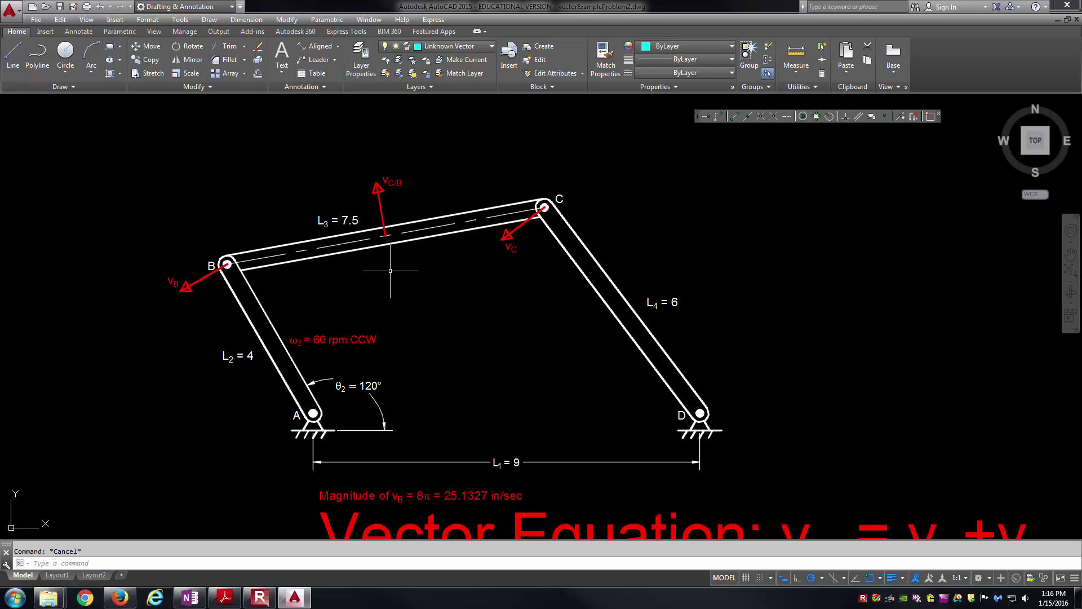
pyautogui.scroll(-6, 391, 270)
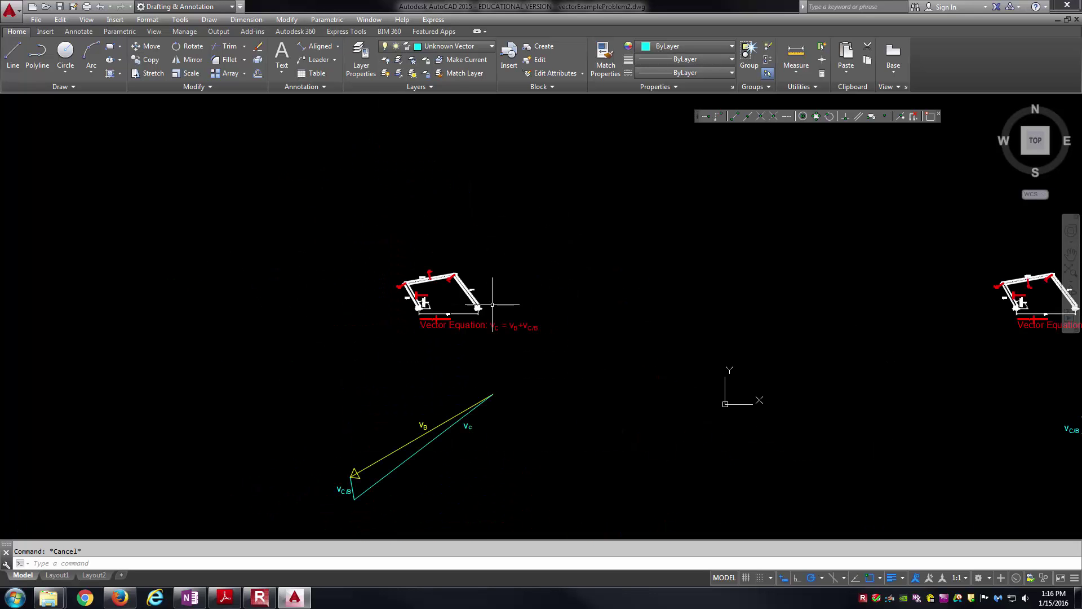
pyautogui.scroll(2, 411, 420)
pyautogui.write('z')
pyautogui.press('Return')
pyautogui.write('e')
pyautogui.press('Return')
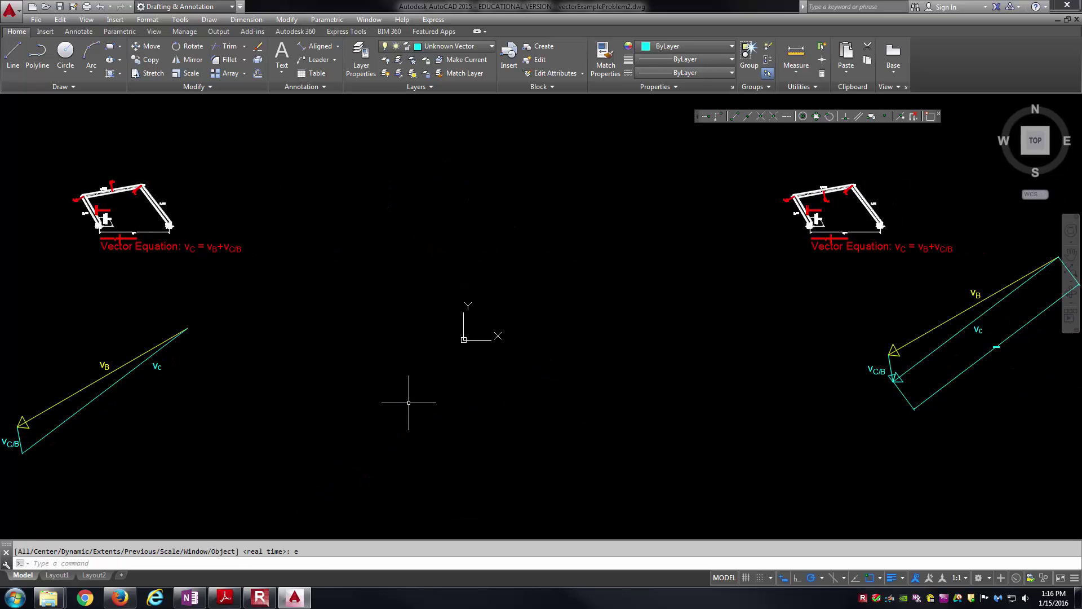